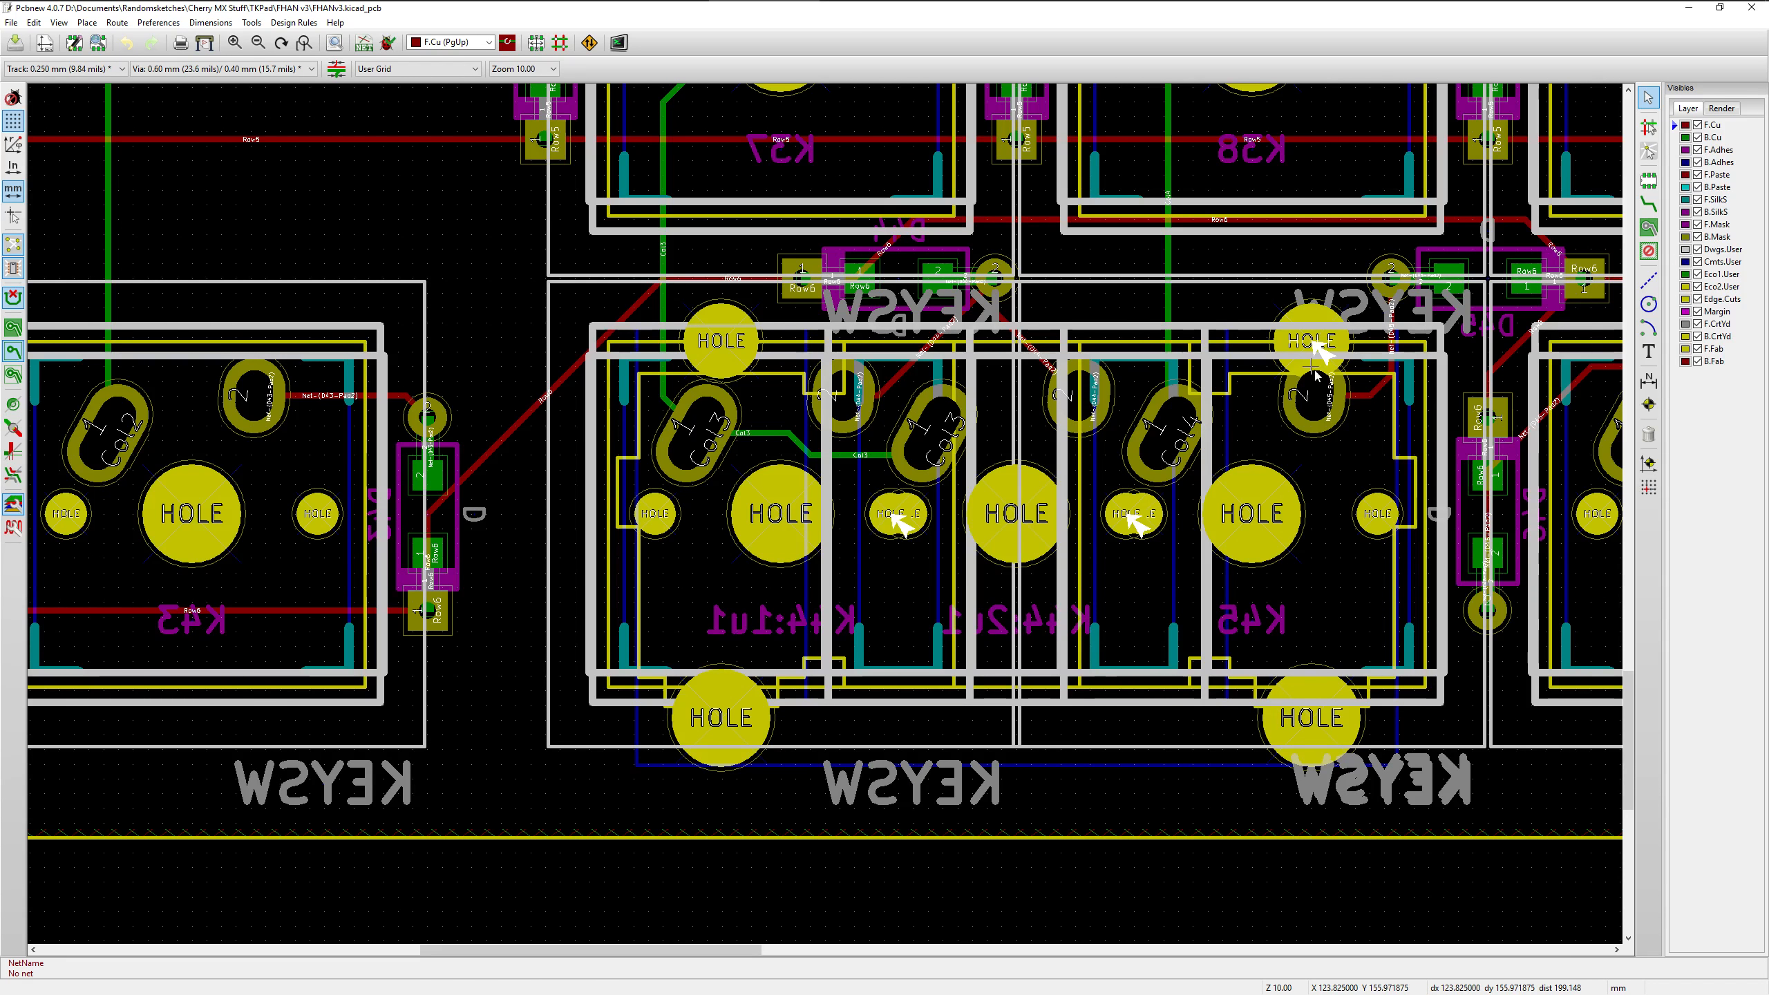
Open the design rule check and examine where the listed "Pad near pad" errors sit on the board
{"action": "left_click", "coordinate": [387, 43]}
{"action": "scroll", "coordinate": [940, 662], "scroll_direction": "down", "scroll_amount": 8}
{"action": "left_click", "coordinate": [939, 602]}
{"action": "scroll", "coordinate": [942, 627], "scroll_direction": "up", "scroll_amount": 1}
{"action": "left_click", "coordinate": [952, 664]}
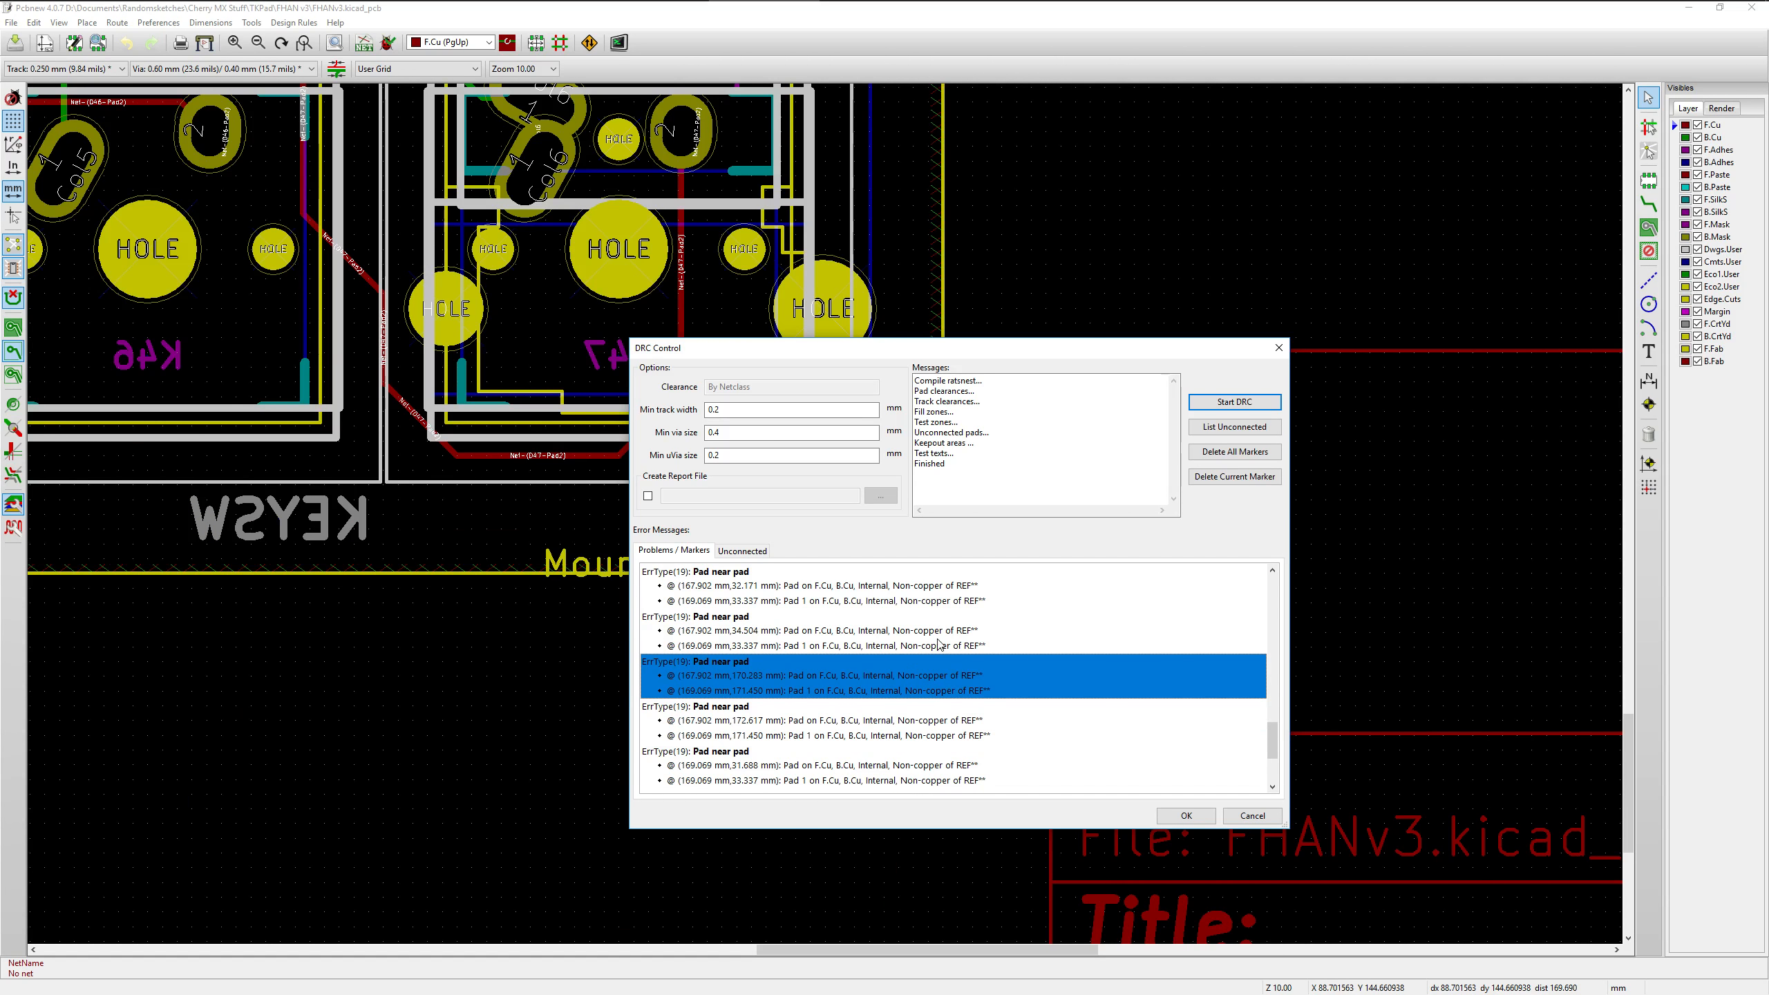
{"action": "left_click", "coordinate": [940, 642]}
{"action": "left_click", "coordinate": [936, 602]}
{"action": "scroll", "coordinate": [937, 603], "scroll_direction": "up", "scroll_amount": 3}
{"action": "left_click", "coordinate": [932, 678]}
{"action": "left_click", "coordinate": [926, 631]}
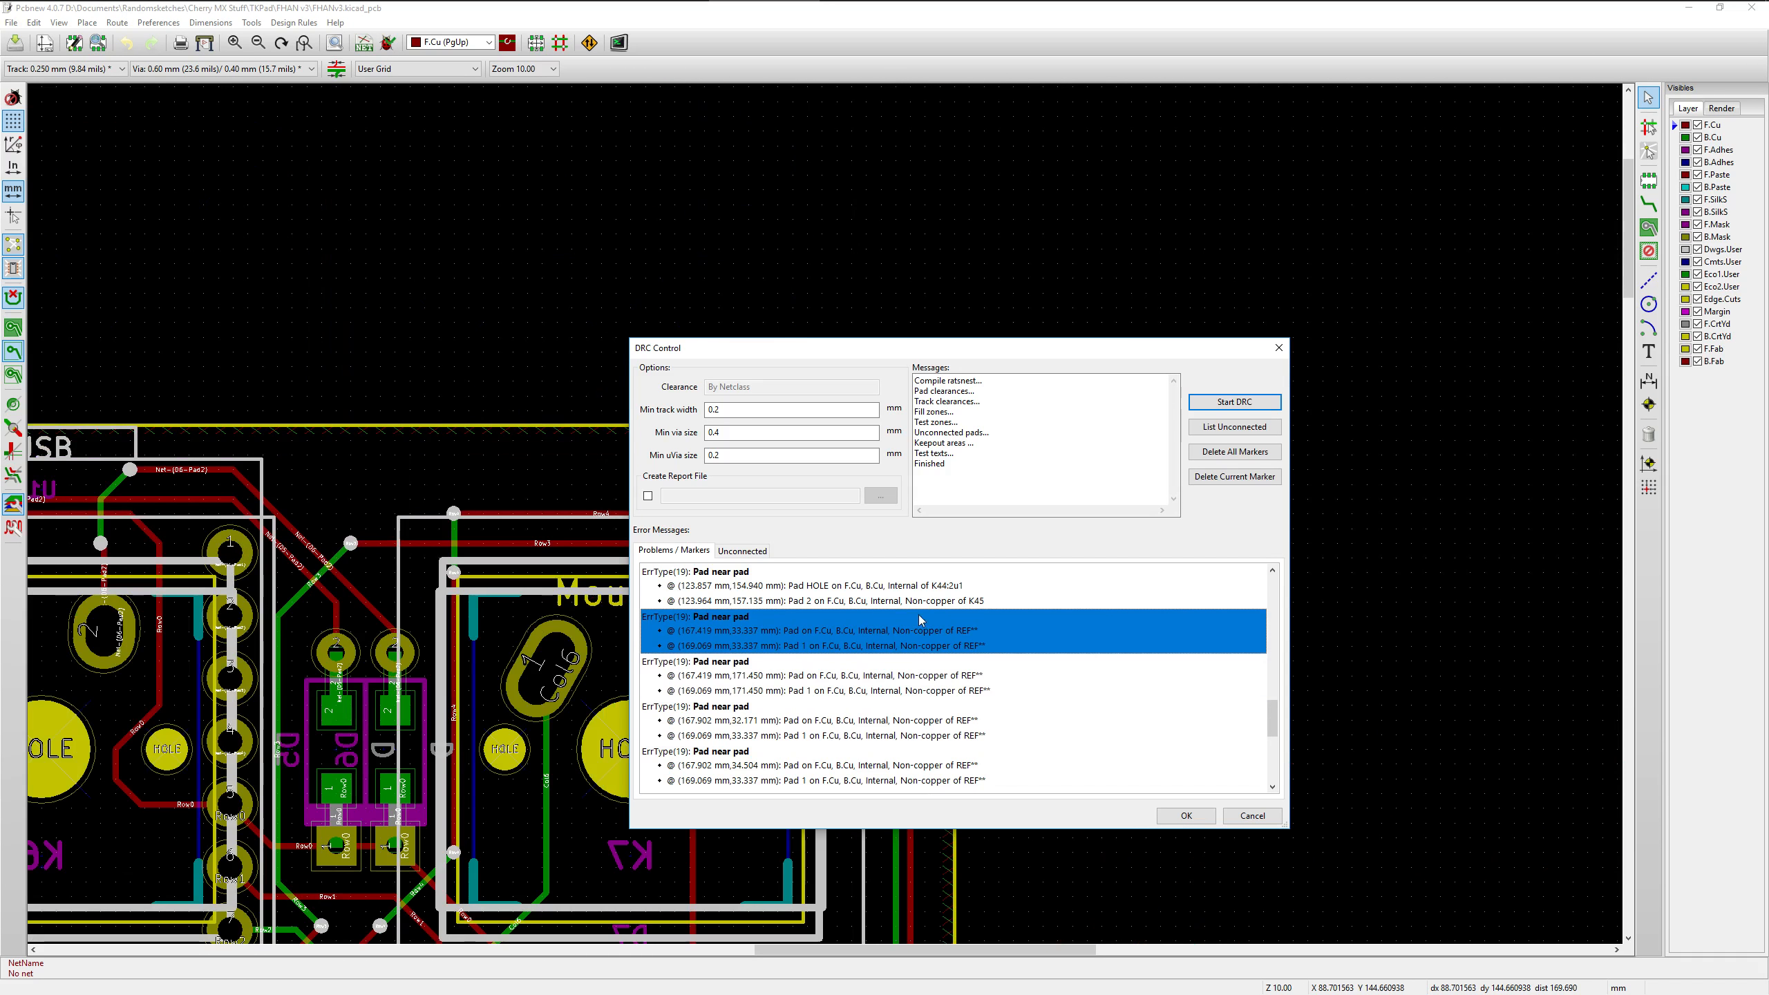
{"action": "left_click", "coordinate": [918, 597]}
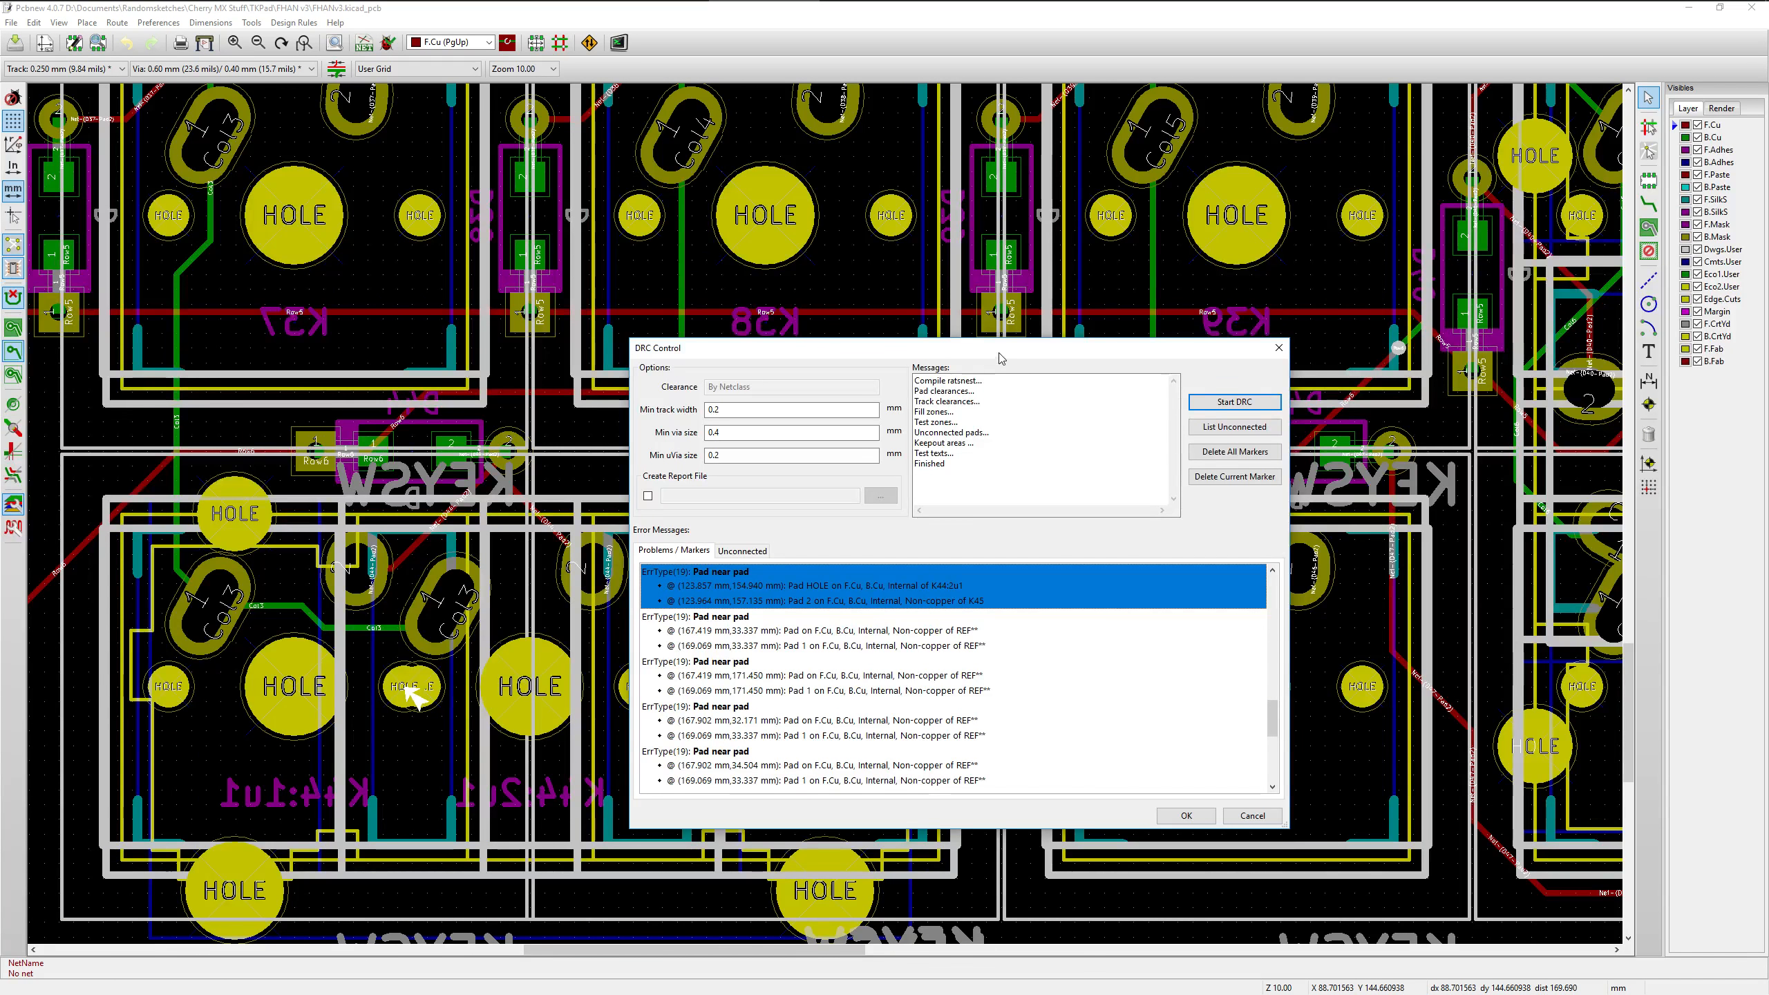
Close the design rule check and save the board file
{"action": "left_click_drag", "start_coordinate": [970, 352], "coordinate": [931, 338]}
{"action": "left_click", "coordinate": [1239, 333]}
{"action": "key", "text": "ctrl+s"}
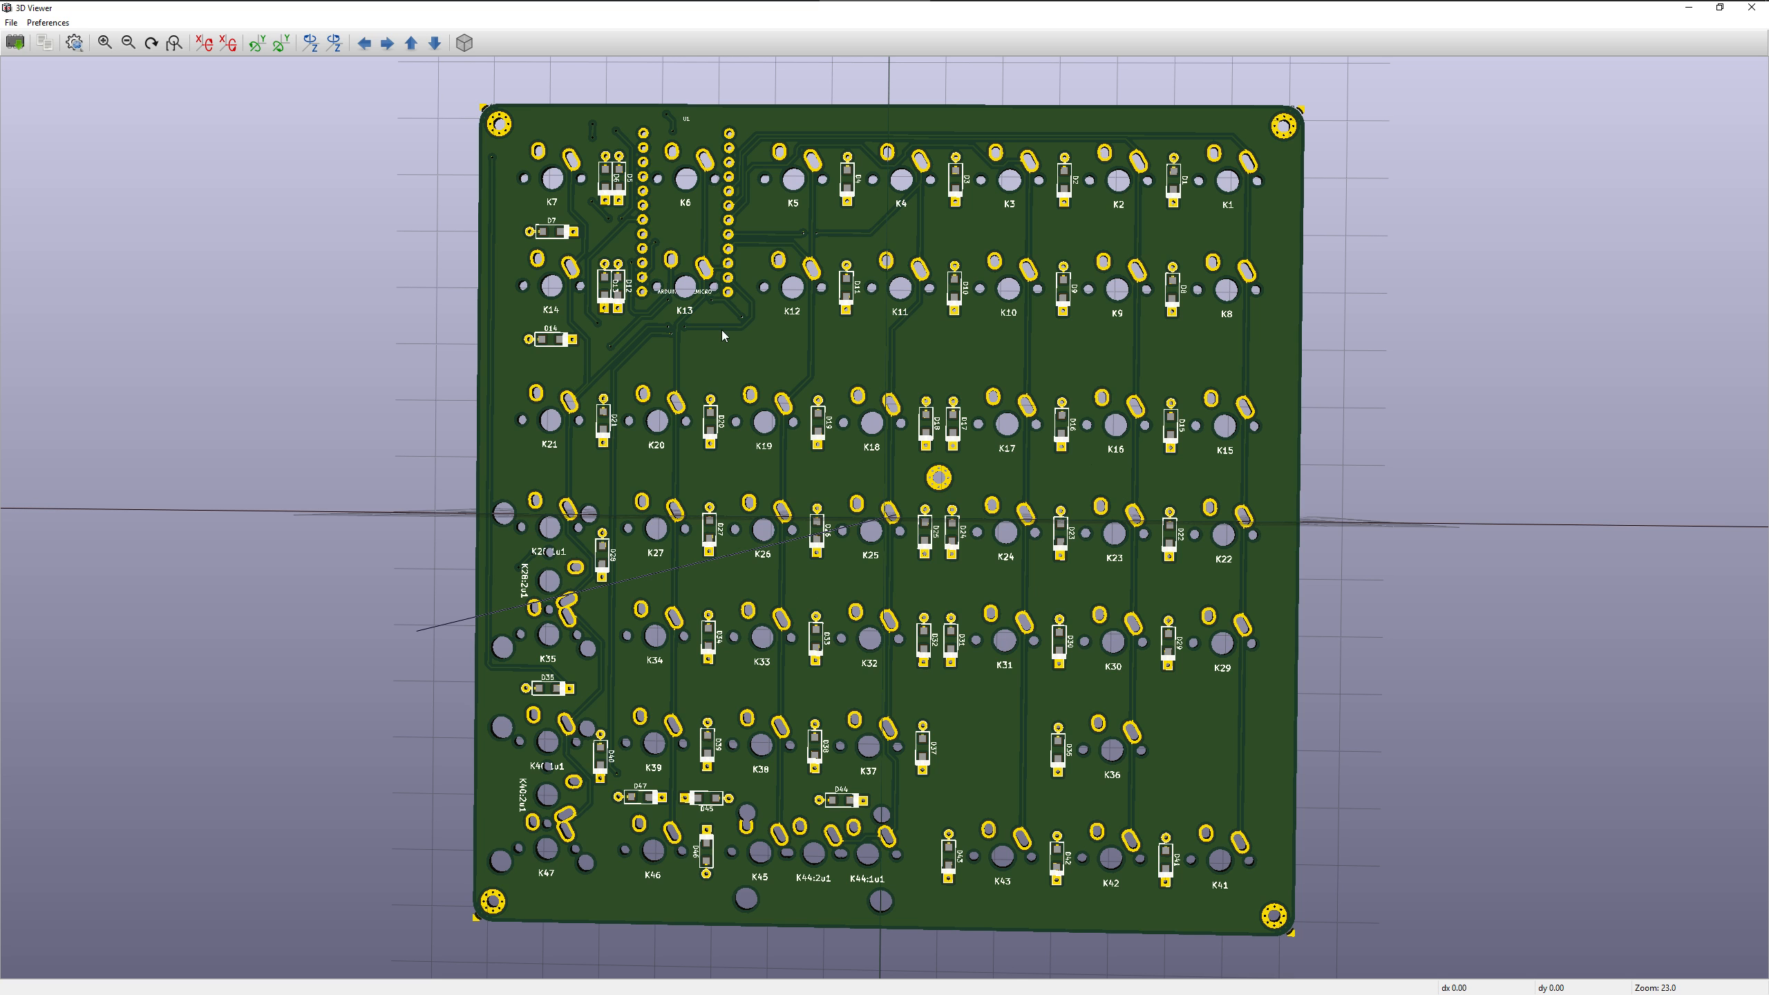
Inspect both faces of the board in the 3D Viewer, including switches, diodes, tracks and mounting holes, then close the viewer
{"action": "scroll", "coordinate": [723, 332], "scroll_direction": "up", "scroll_amount": 5}
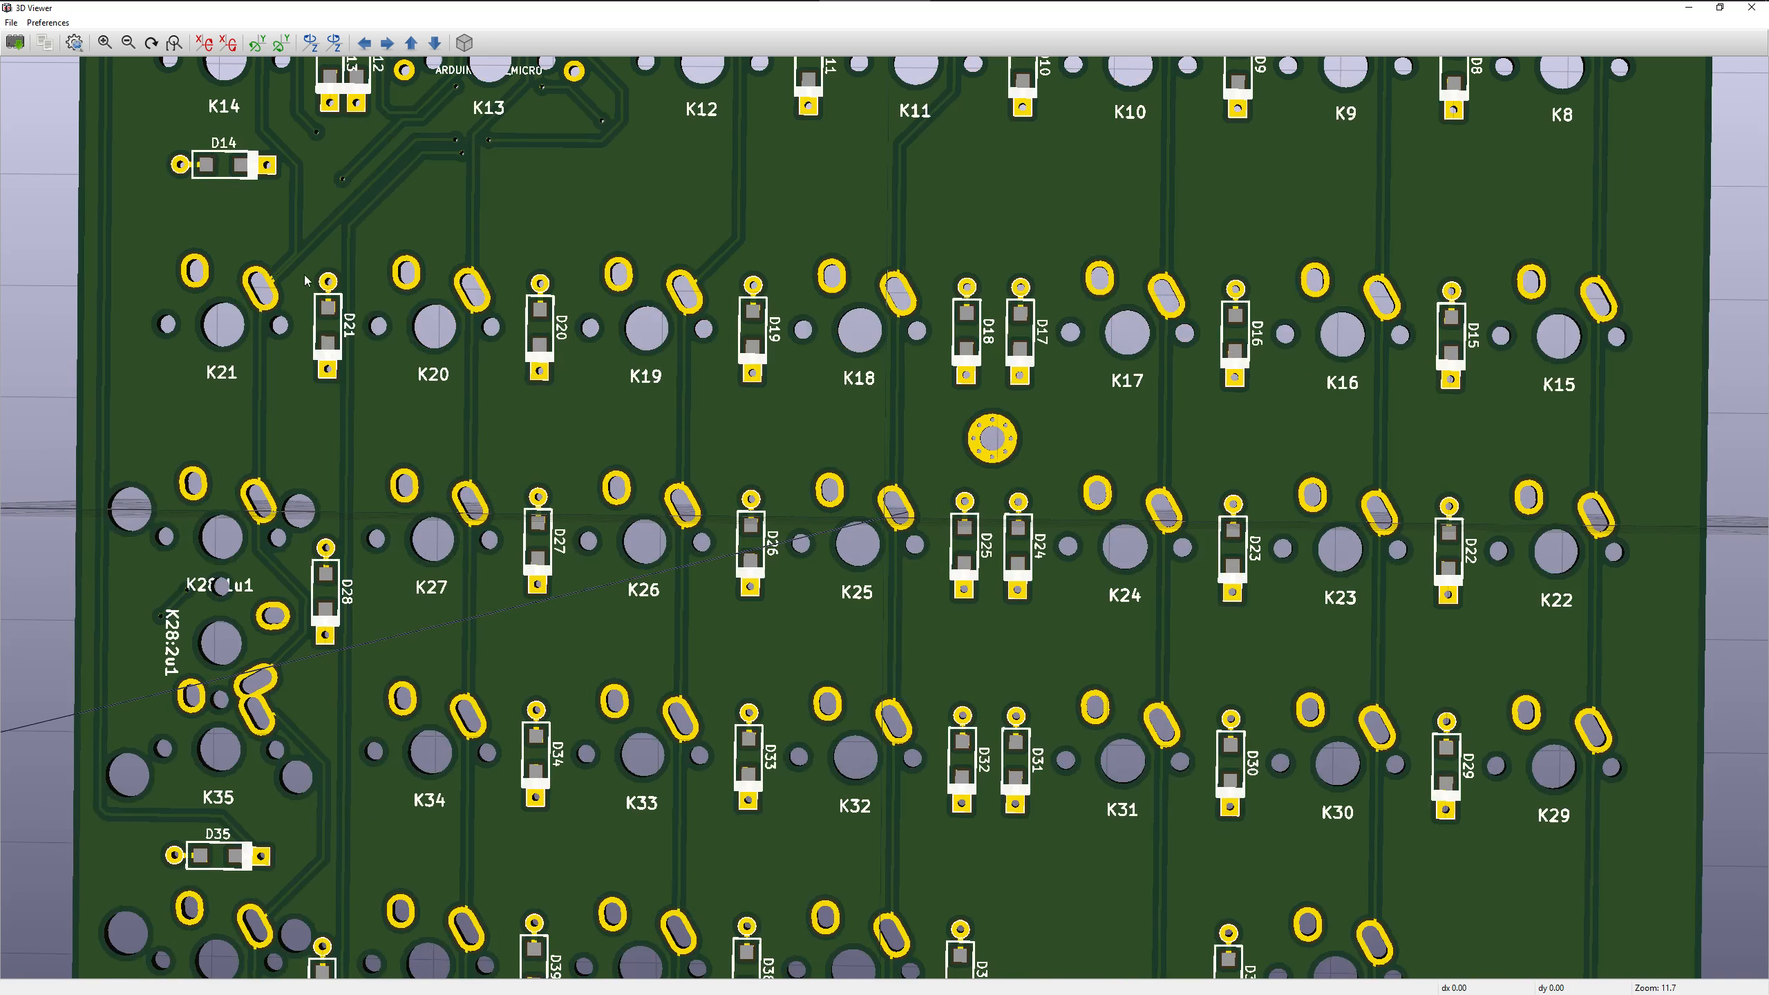
{"action": "left_click_drag", "start_coordinate": [300, 293], "coordinate": [1222, 184]}
{"action": "scroll", "coordinate": [1222, 184], "scroll_direction": "down", "scroll_amount": 2}
{"action": "scroll", "coordinate": [1170, 165], "scroll_direction": "up", "scroll_amount": 1}
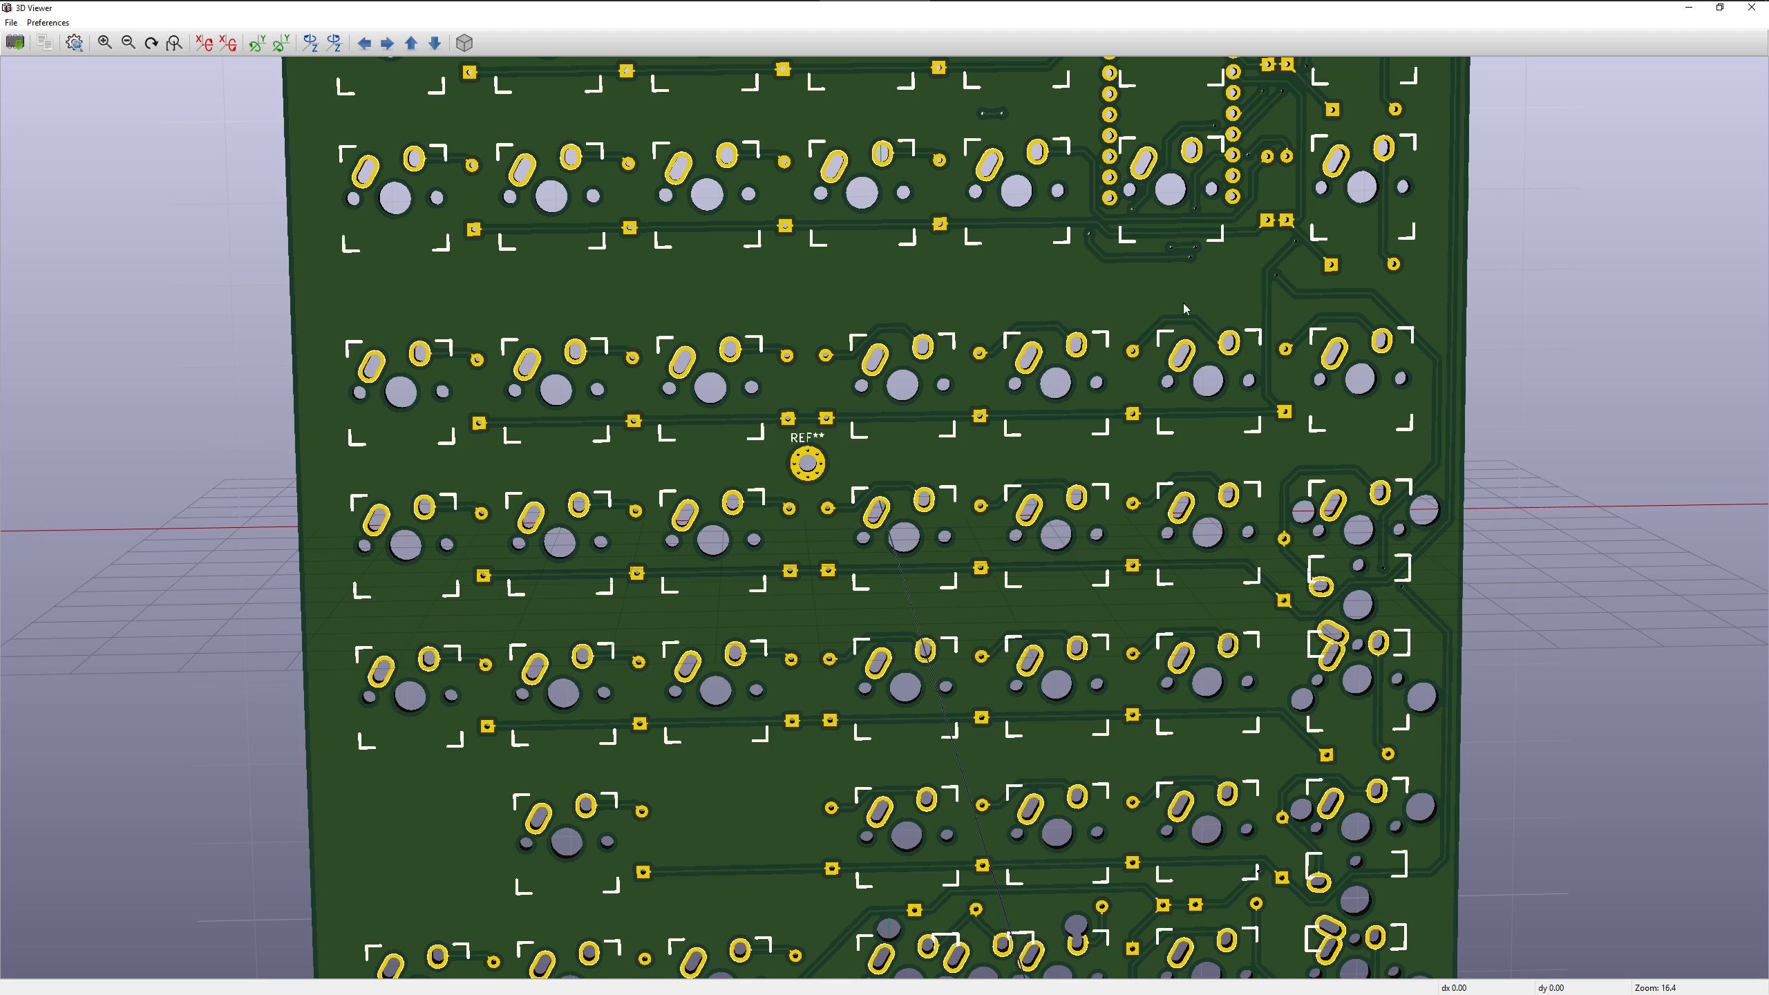
{"action": "scroll", "coordinate": [1053, 487], "scroll_direction": "down", "scroll_amount": 1}
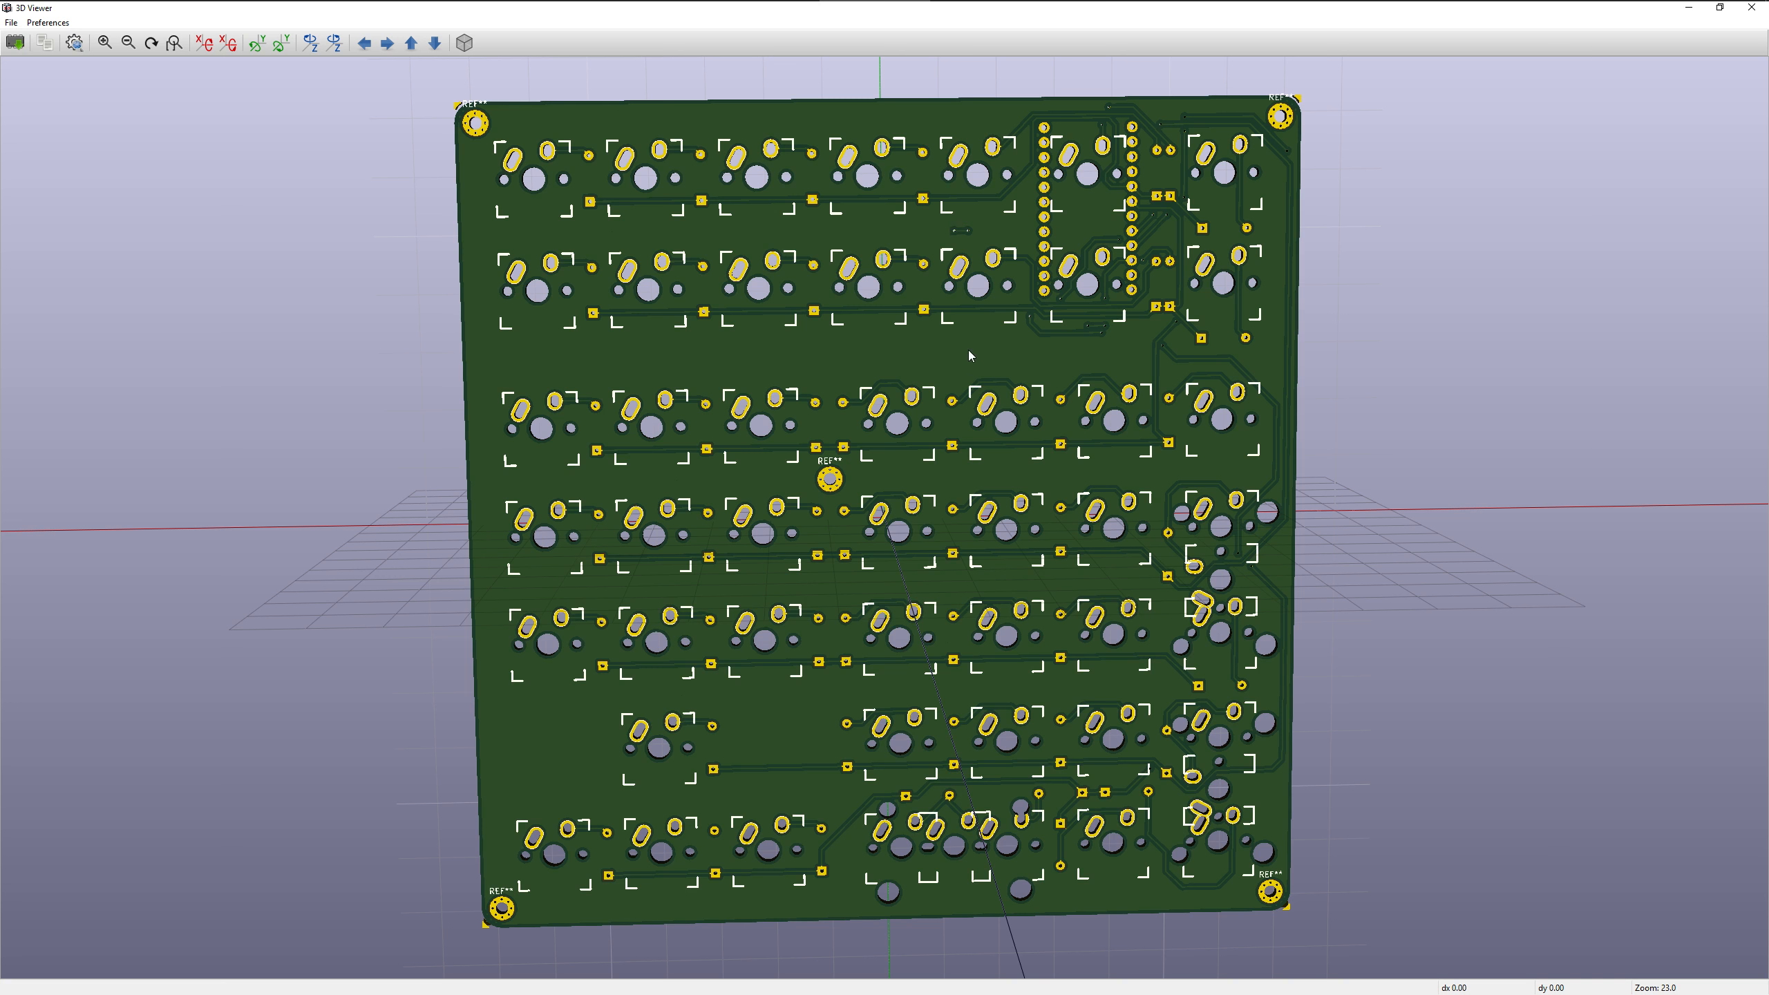
{"action": "left_click_drag", "start_coordinate": [998, 339], "coordinate": [668, 782]}
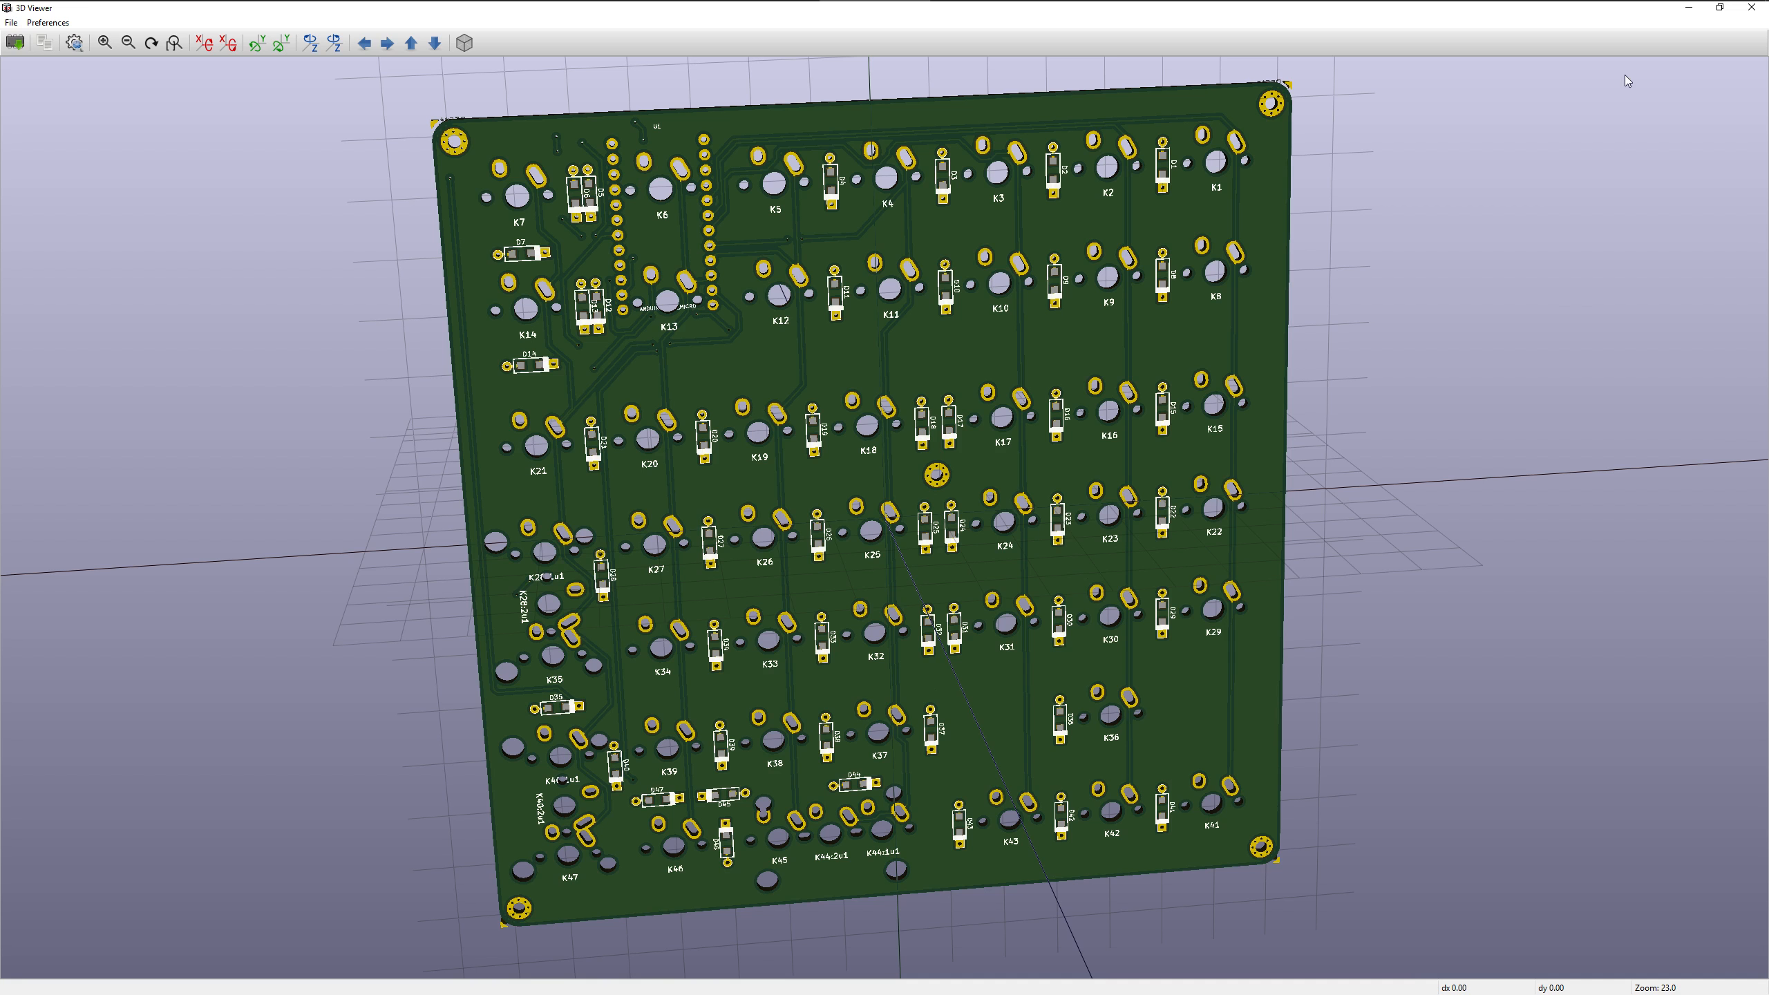
{"action": "left_click", "coordinate": [1752, 8]}
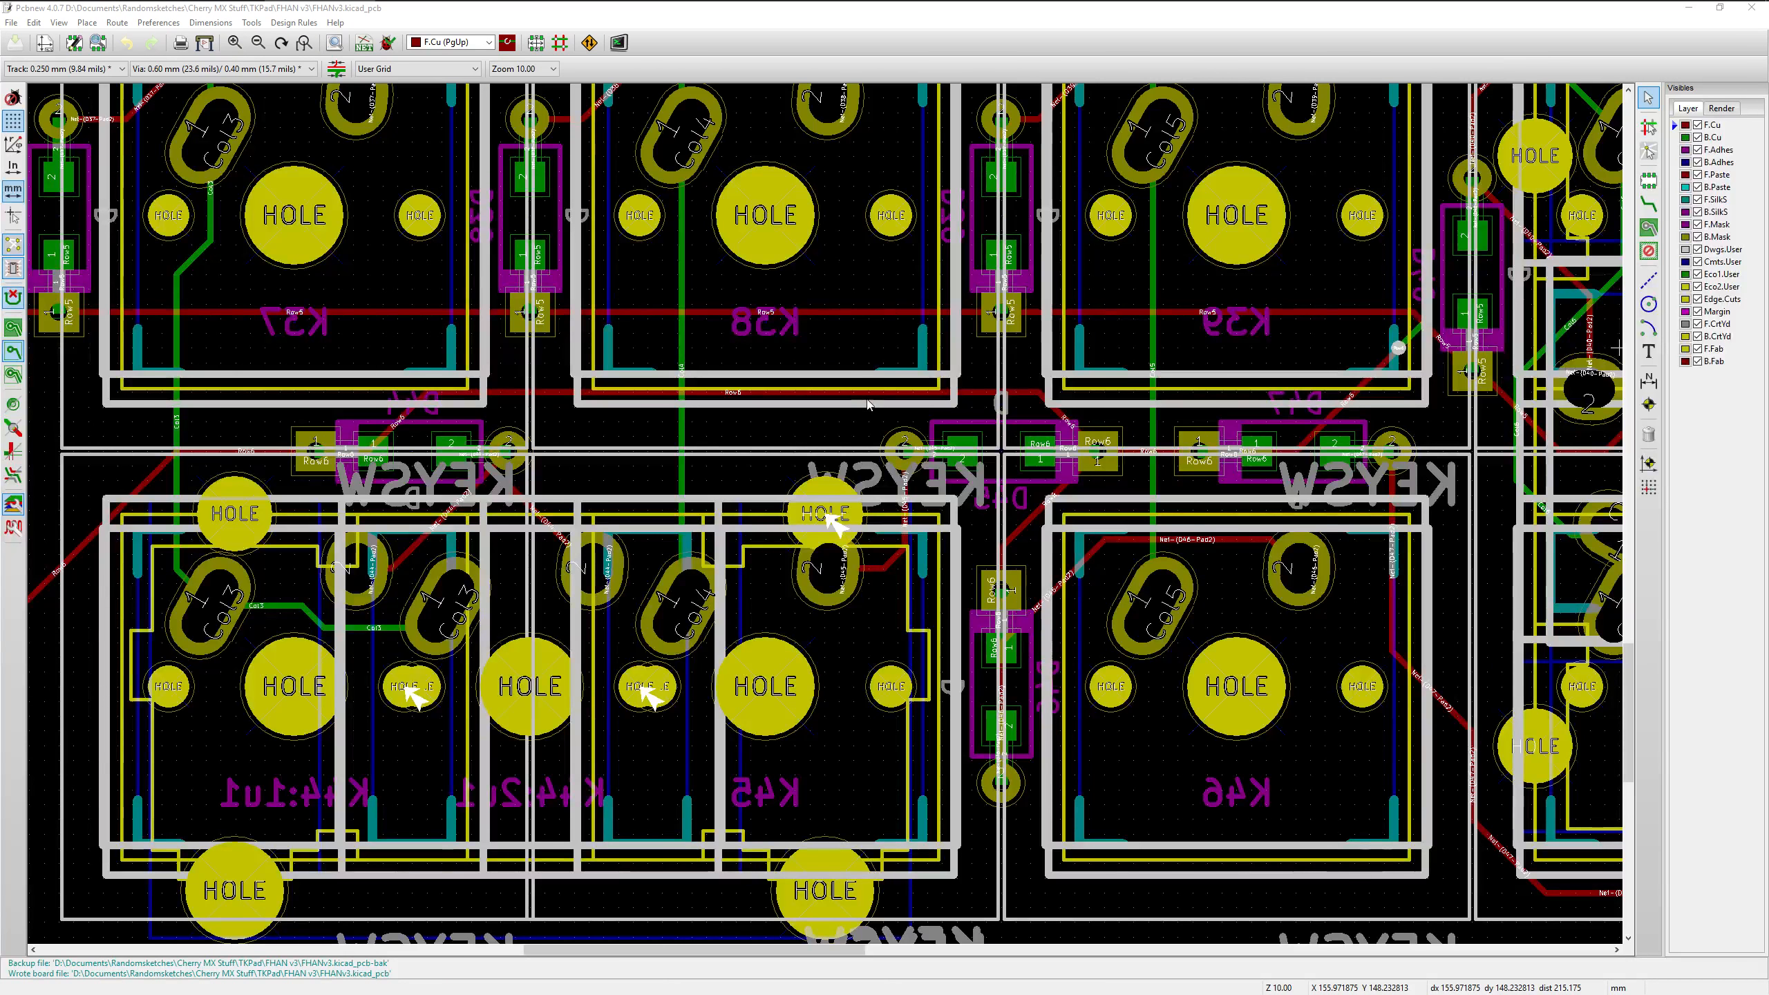
{"action": "scroll", "coordinate": [825, 517], "scroll_direction": "down", "scroll_amount": 5}
{"action": "scroll", "coordinate": [825, 518], "scroll_direction": "down", "scroll_amount": 2}
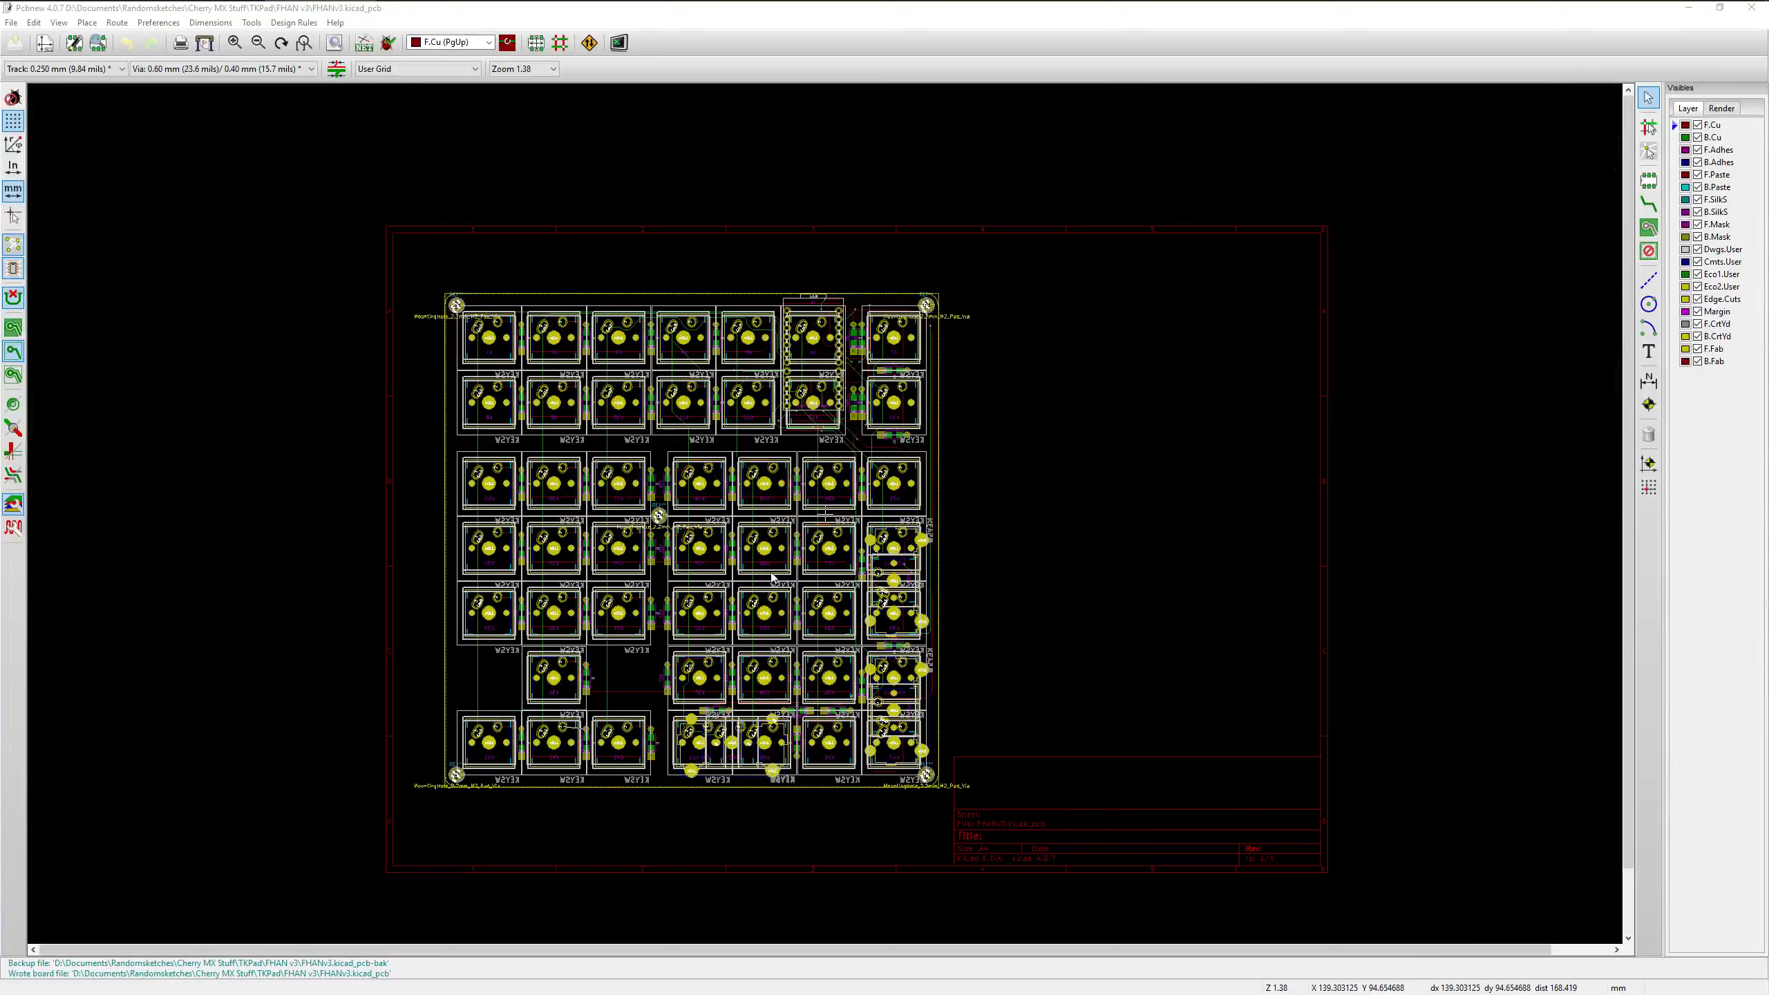
{"action": "scroll", "coordinate": [863, 440], "scroll_direction": "up", "scroll_amount": 3}
{"action": "scroll", "coordinate": [825, 515], "scroll_direction": "down", "scroll_amount": 3}
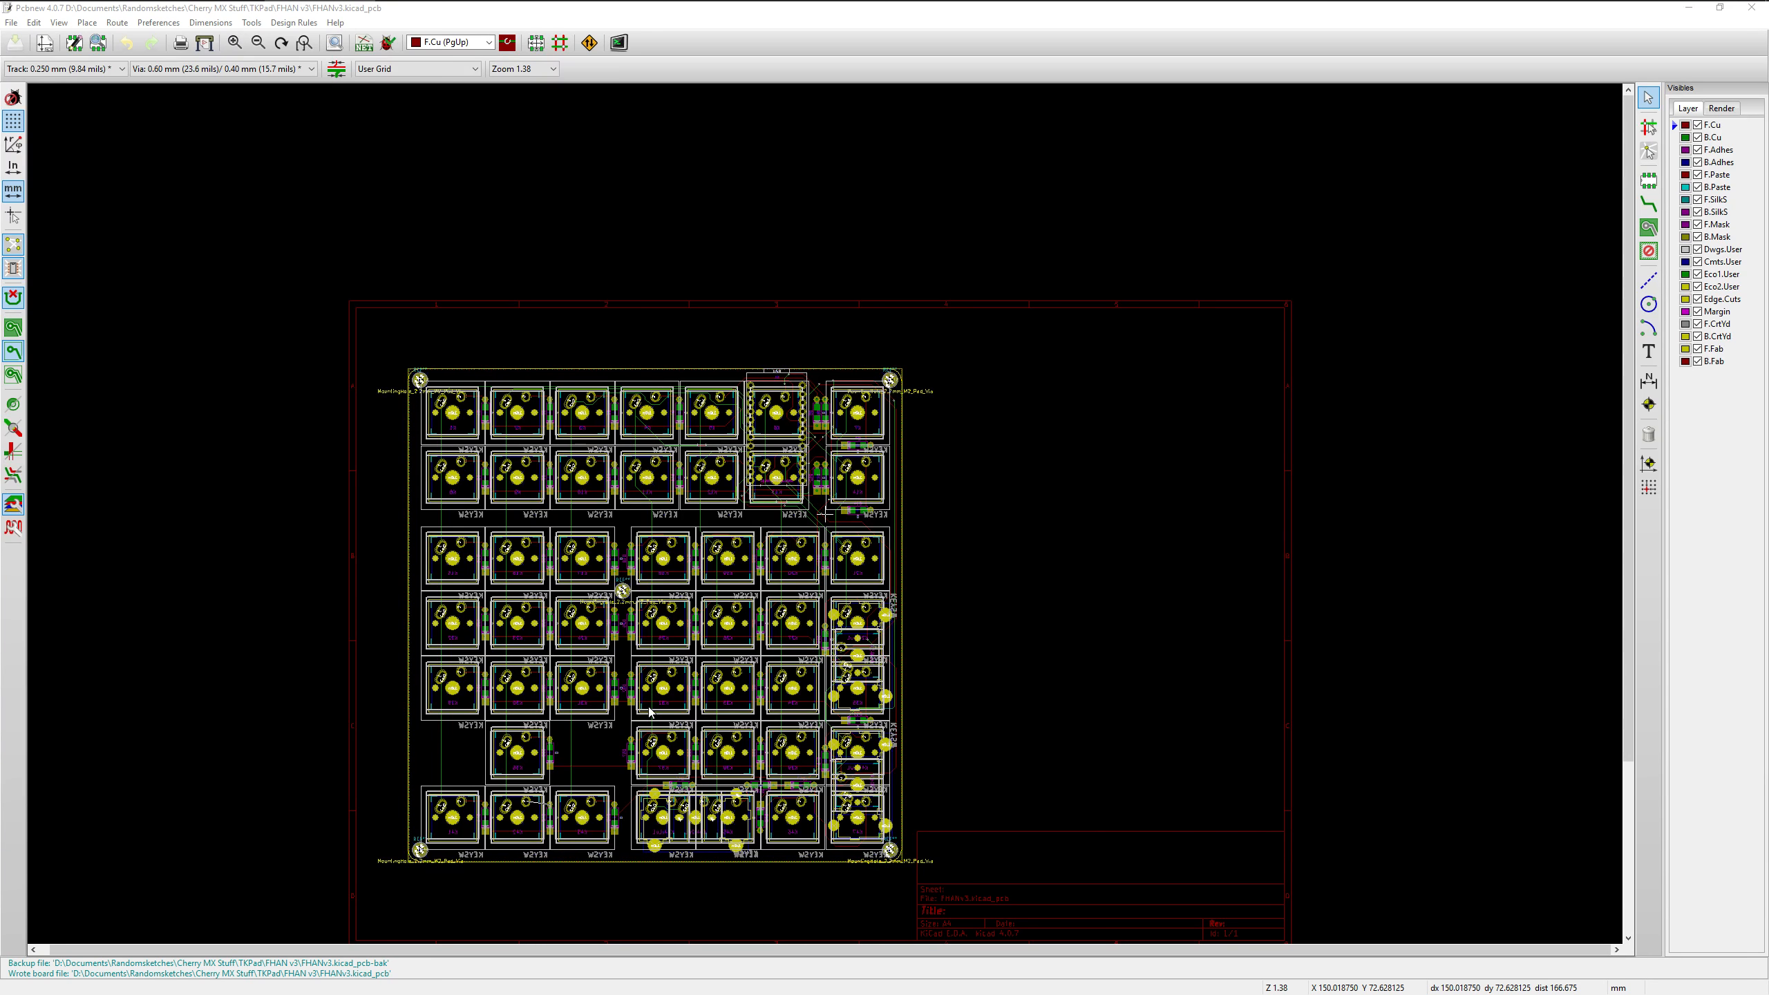
{"action": "scroll", "coordinate": [629, 722], "scroll_direction": "up", "scroll_amount": 2}
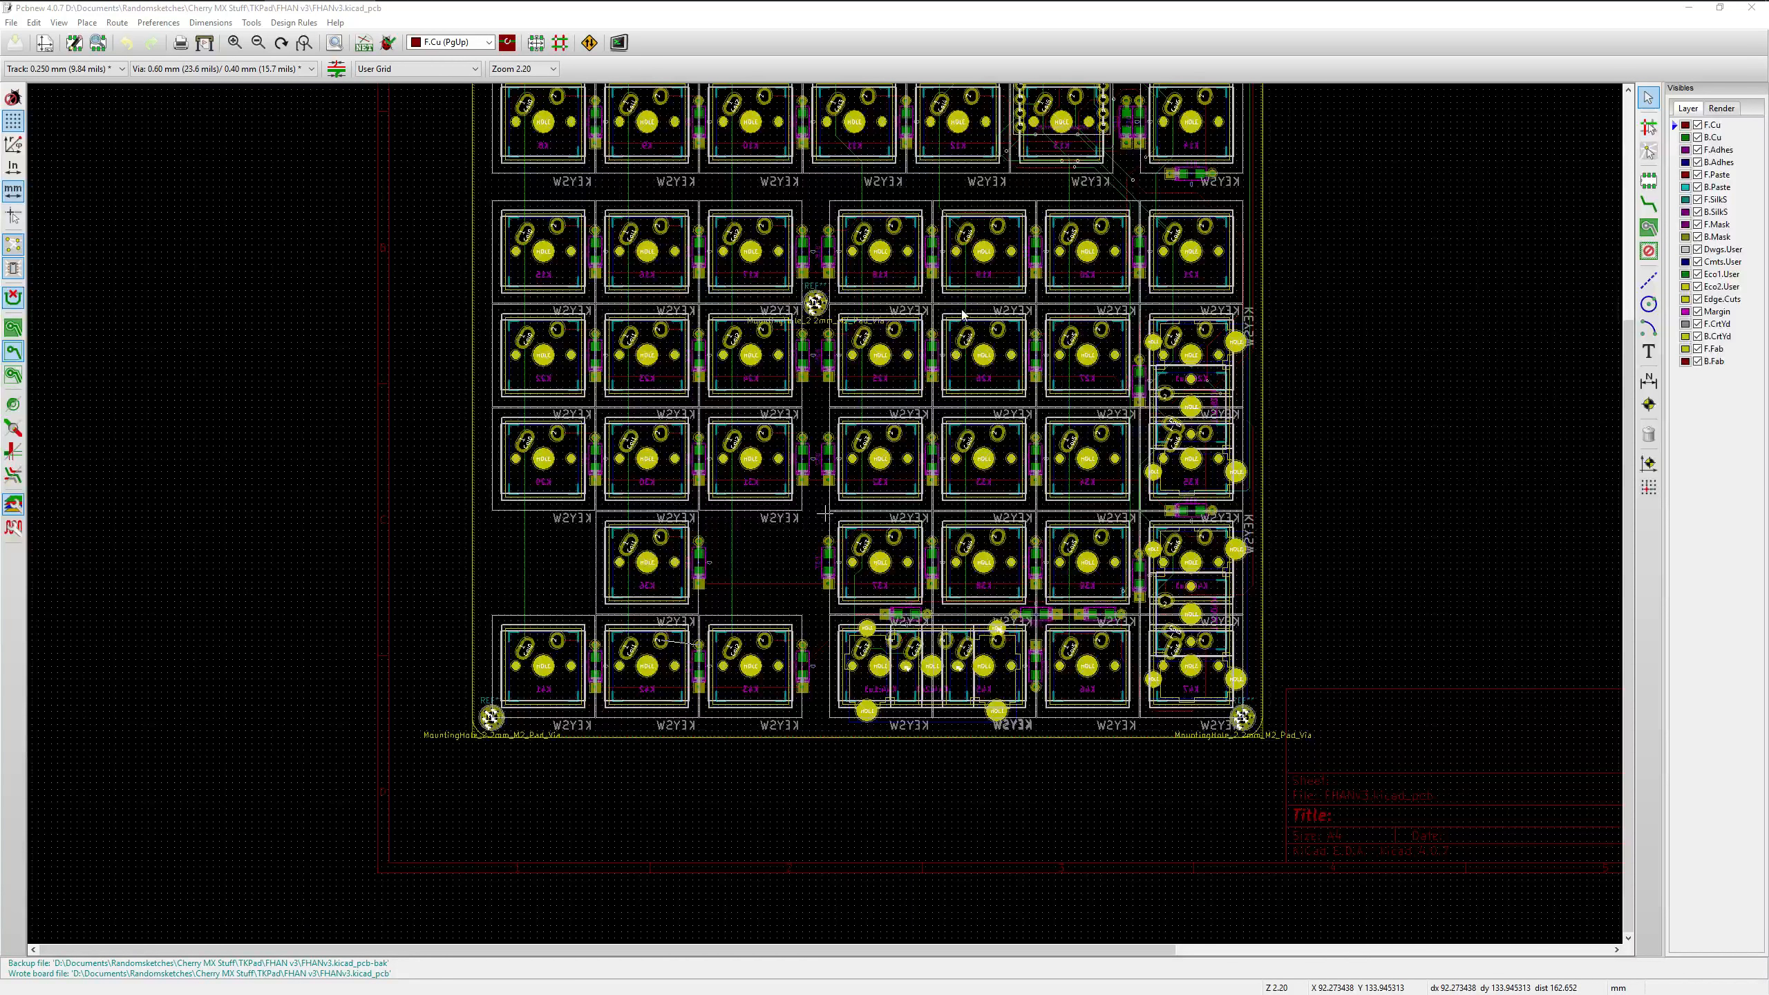
{"action": "scroll", "coordinate": [963, 314], "scroll_direction": "down", "scroll_amount": 2}
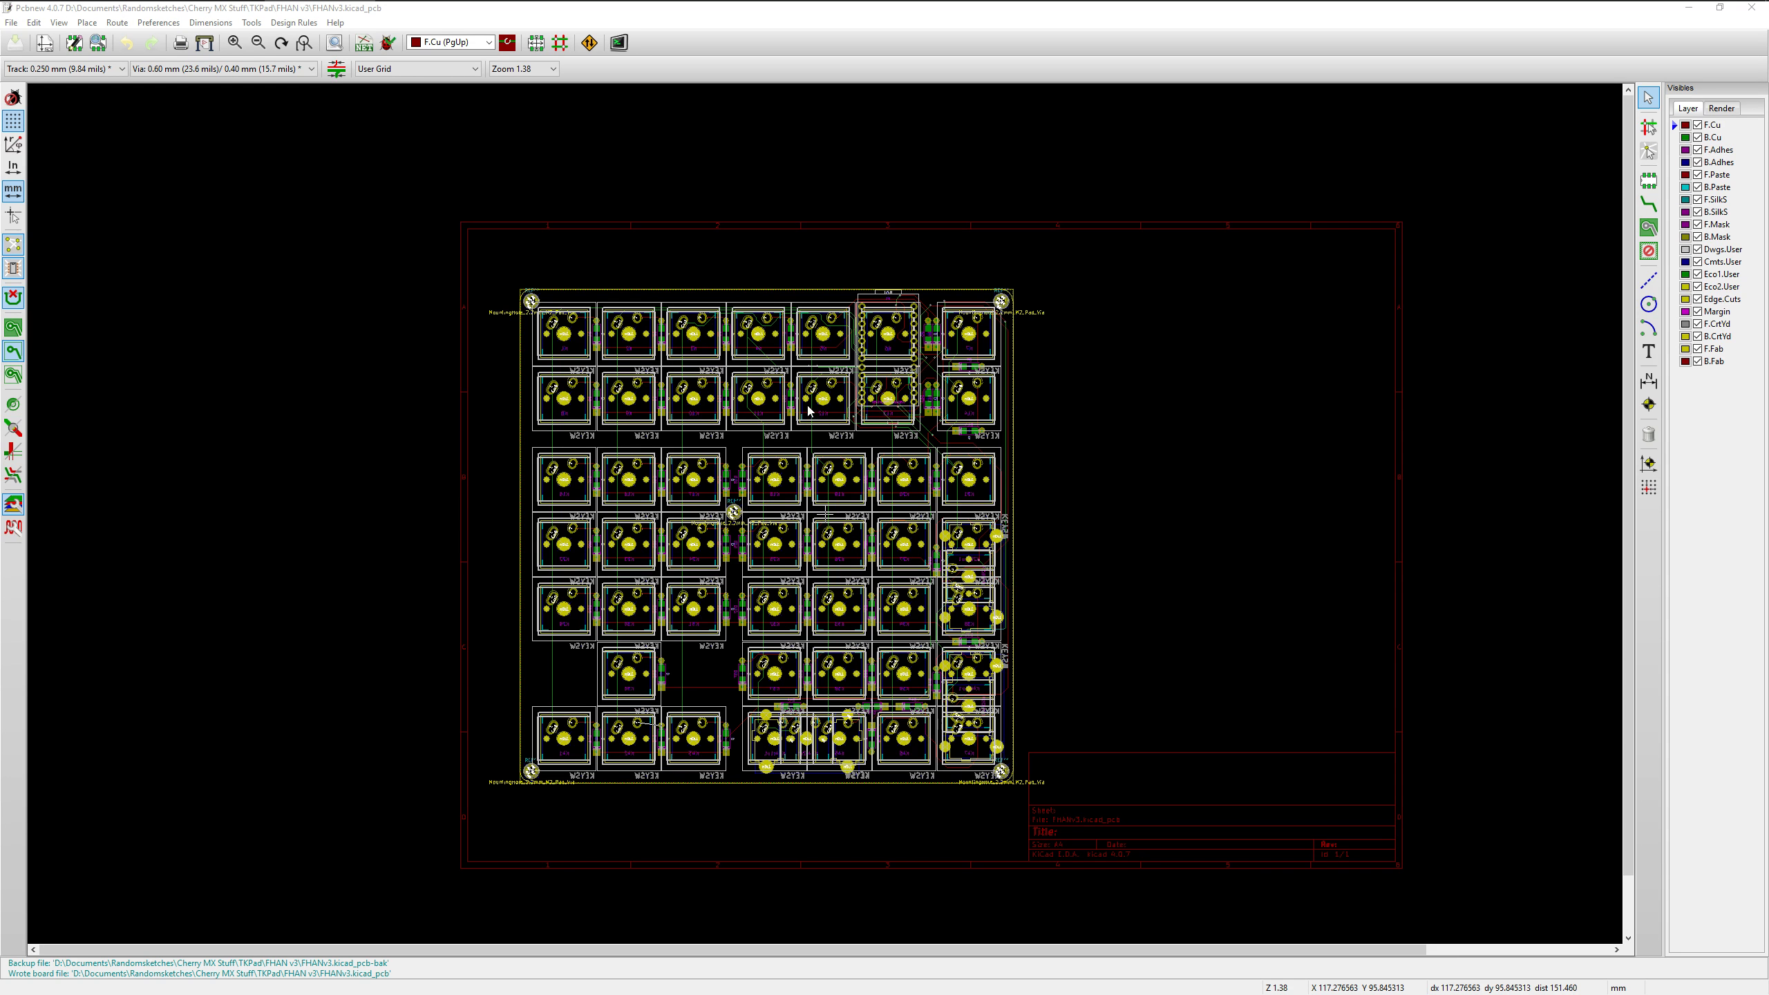
Place mirrored "TX RAW" text on the B.SilkS layer between the Arduino header rows at K6, and check it in the 3D view
{"action": "scroll", "coordinate": [808, 409], "scroll_direction": "up", "scroll_amount": 3}
{"action": "left_click", "coordinate": [1716, 212]}
{"action": "left_click", "coordinate": [1649, 351]}
{"action": "left_click", "coordinate": [1078, 204]}
{"action": "type", "text": "TX    RAW"}
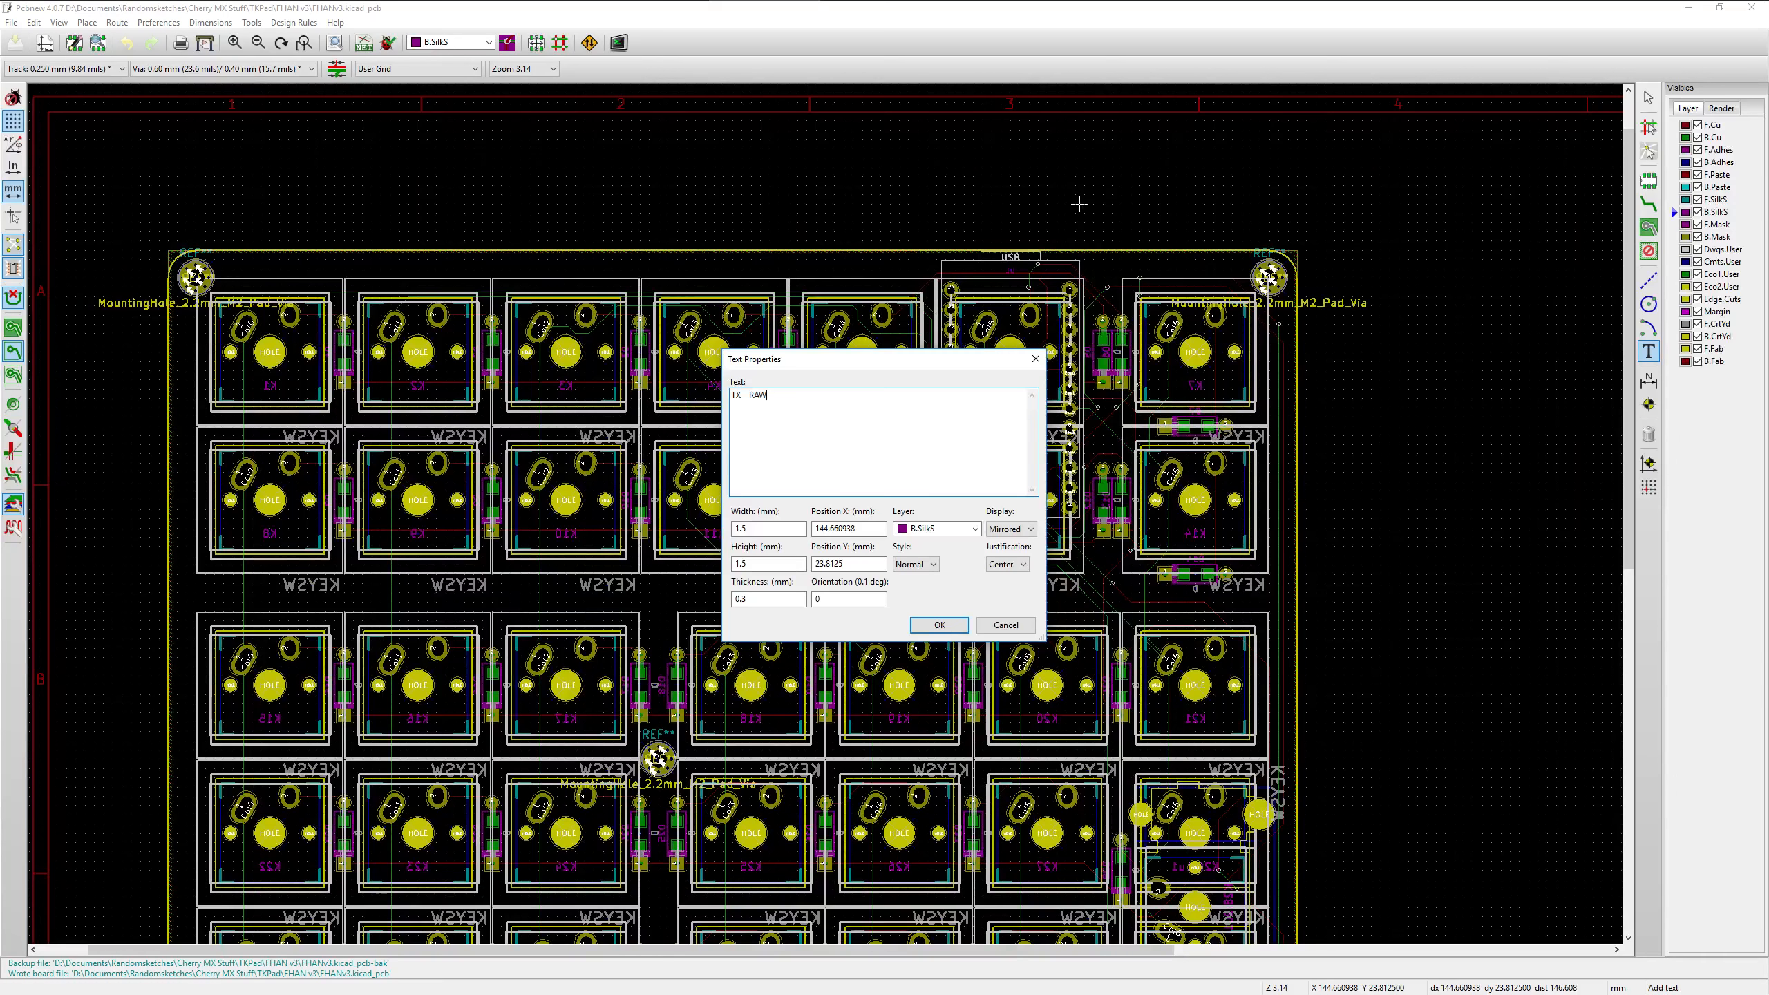
{"action": "left_click", "coordinate": [958, 631]}
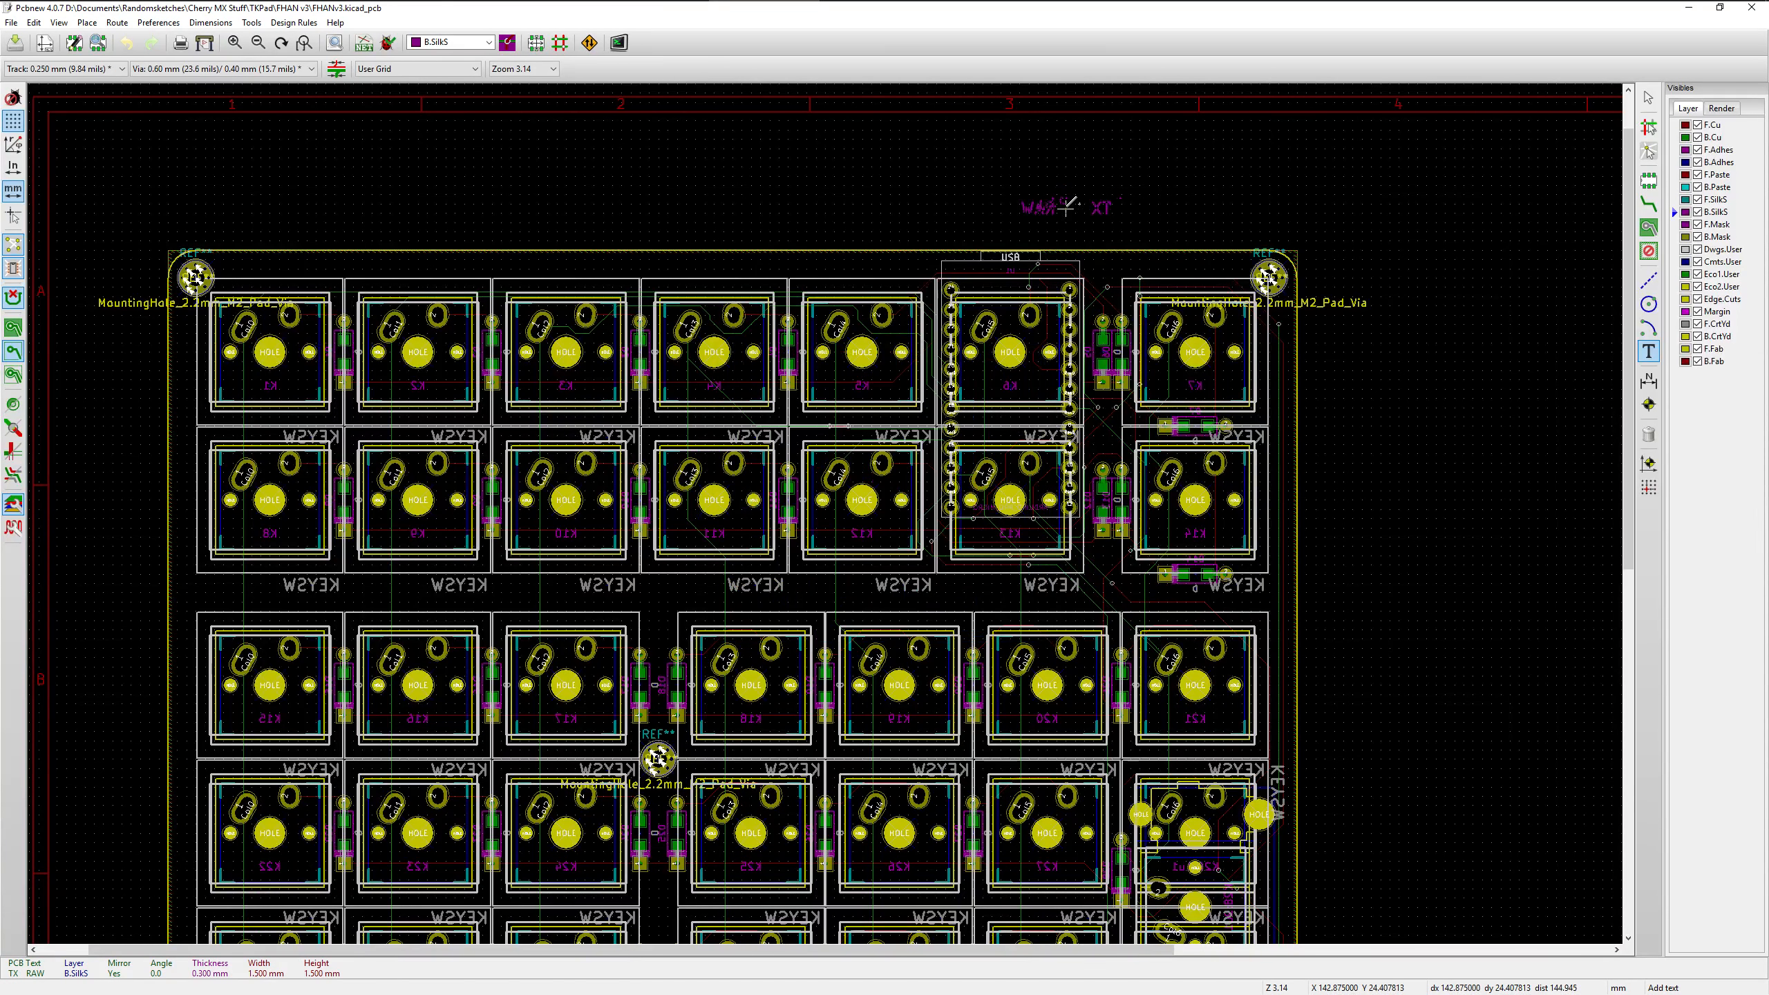
{"action": "left_click", "coordinate": [1010, 288]}
{"action": "key", "text": "alt+3"}
{"action": "left_click_drag", "start_coordinate": [627, 488], "coordinate": [1115, 502]}
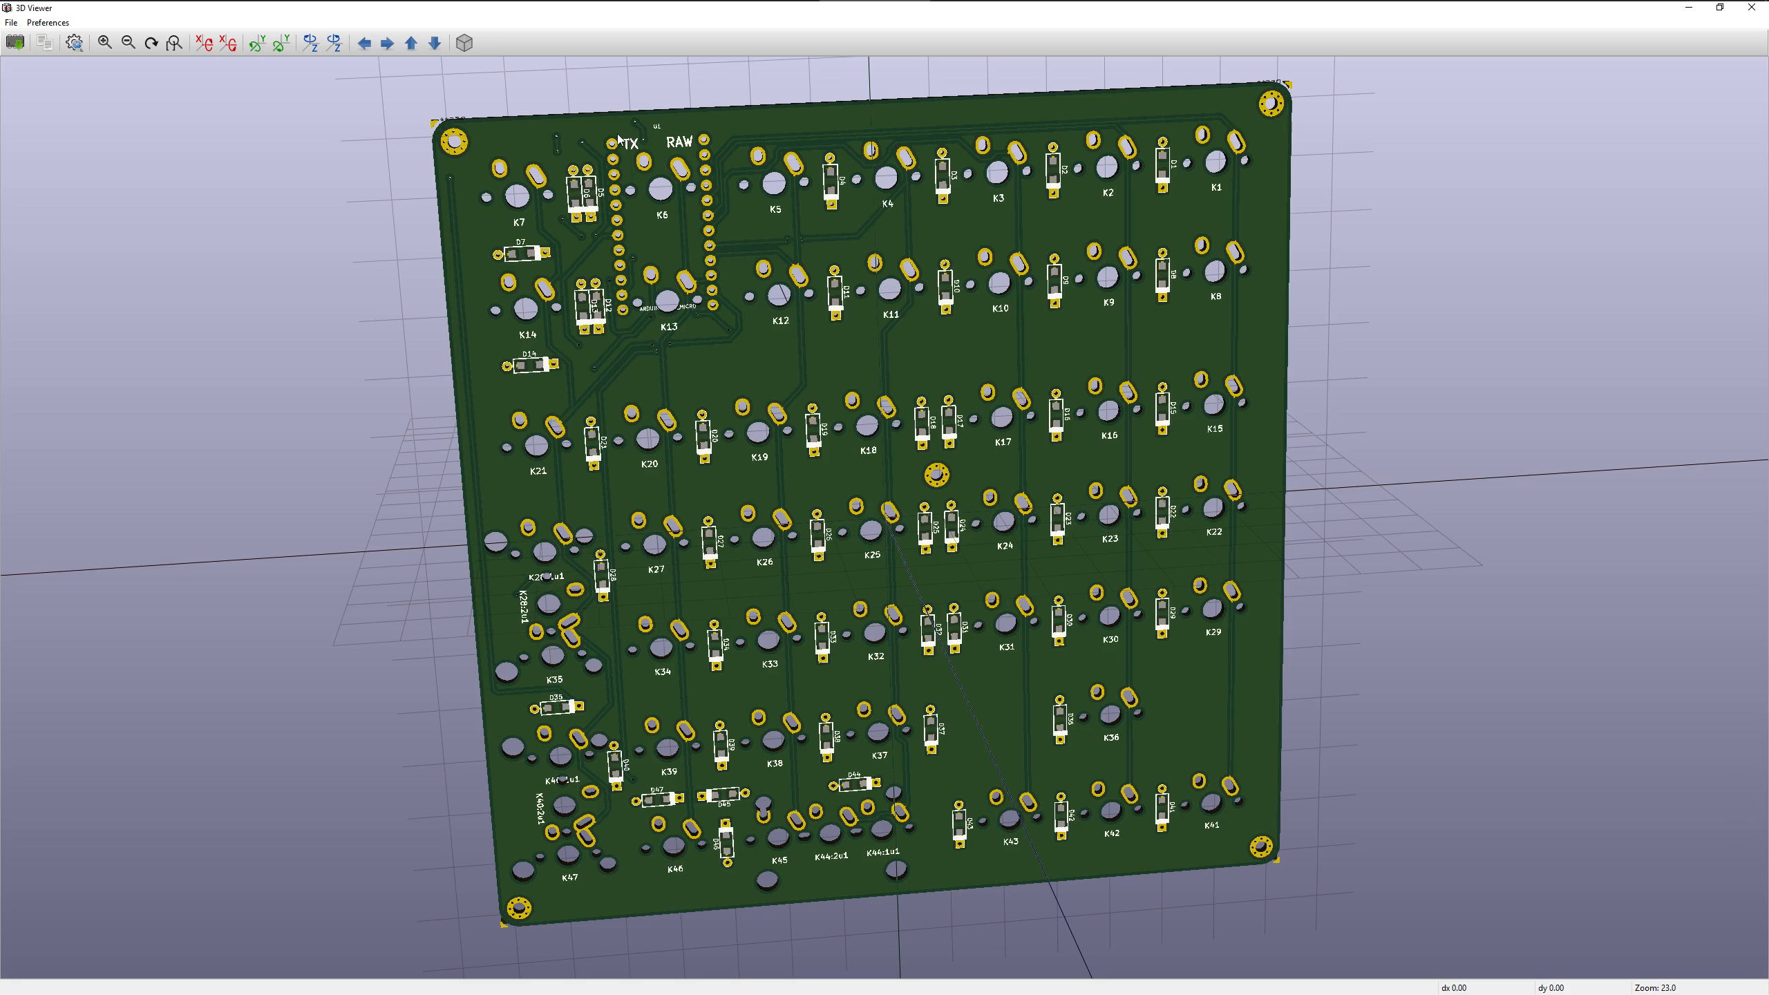
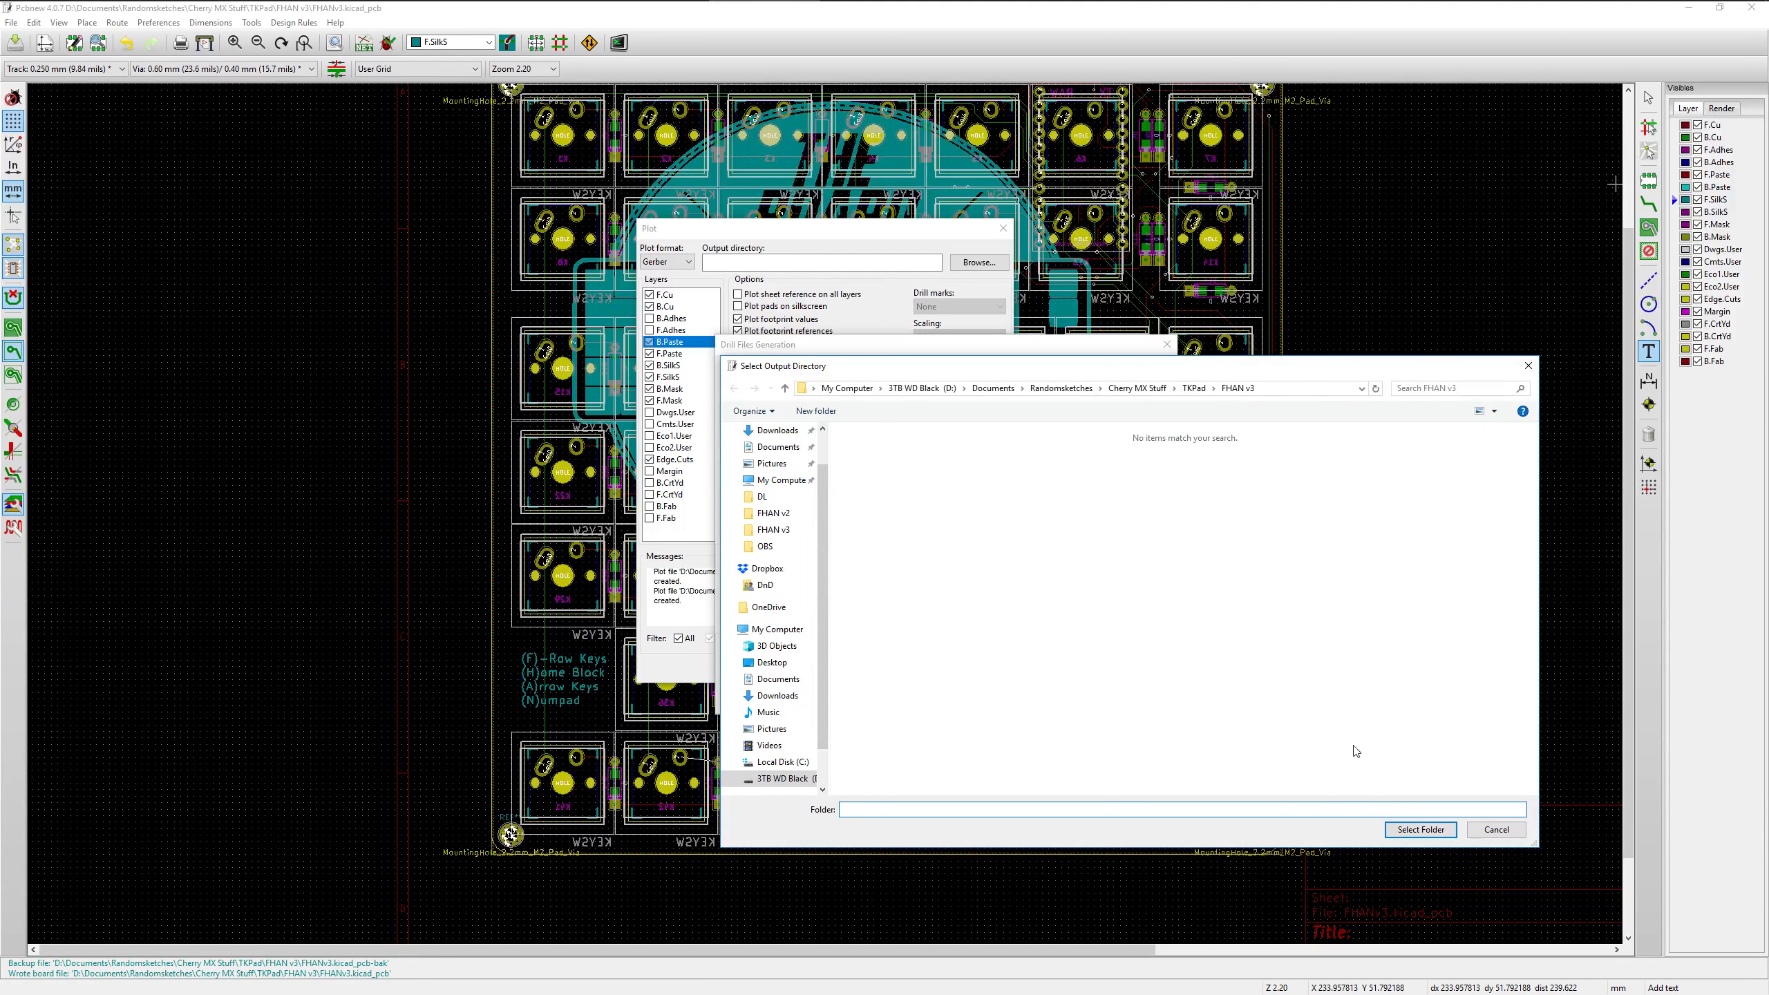
Generate the drill files into the FHAN v3 folder with an absolute path and minimal header, then finish plotting
{"action": "left_click", "coordinate": [1421, 829]}
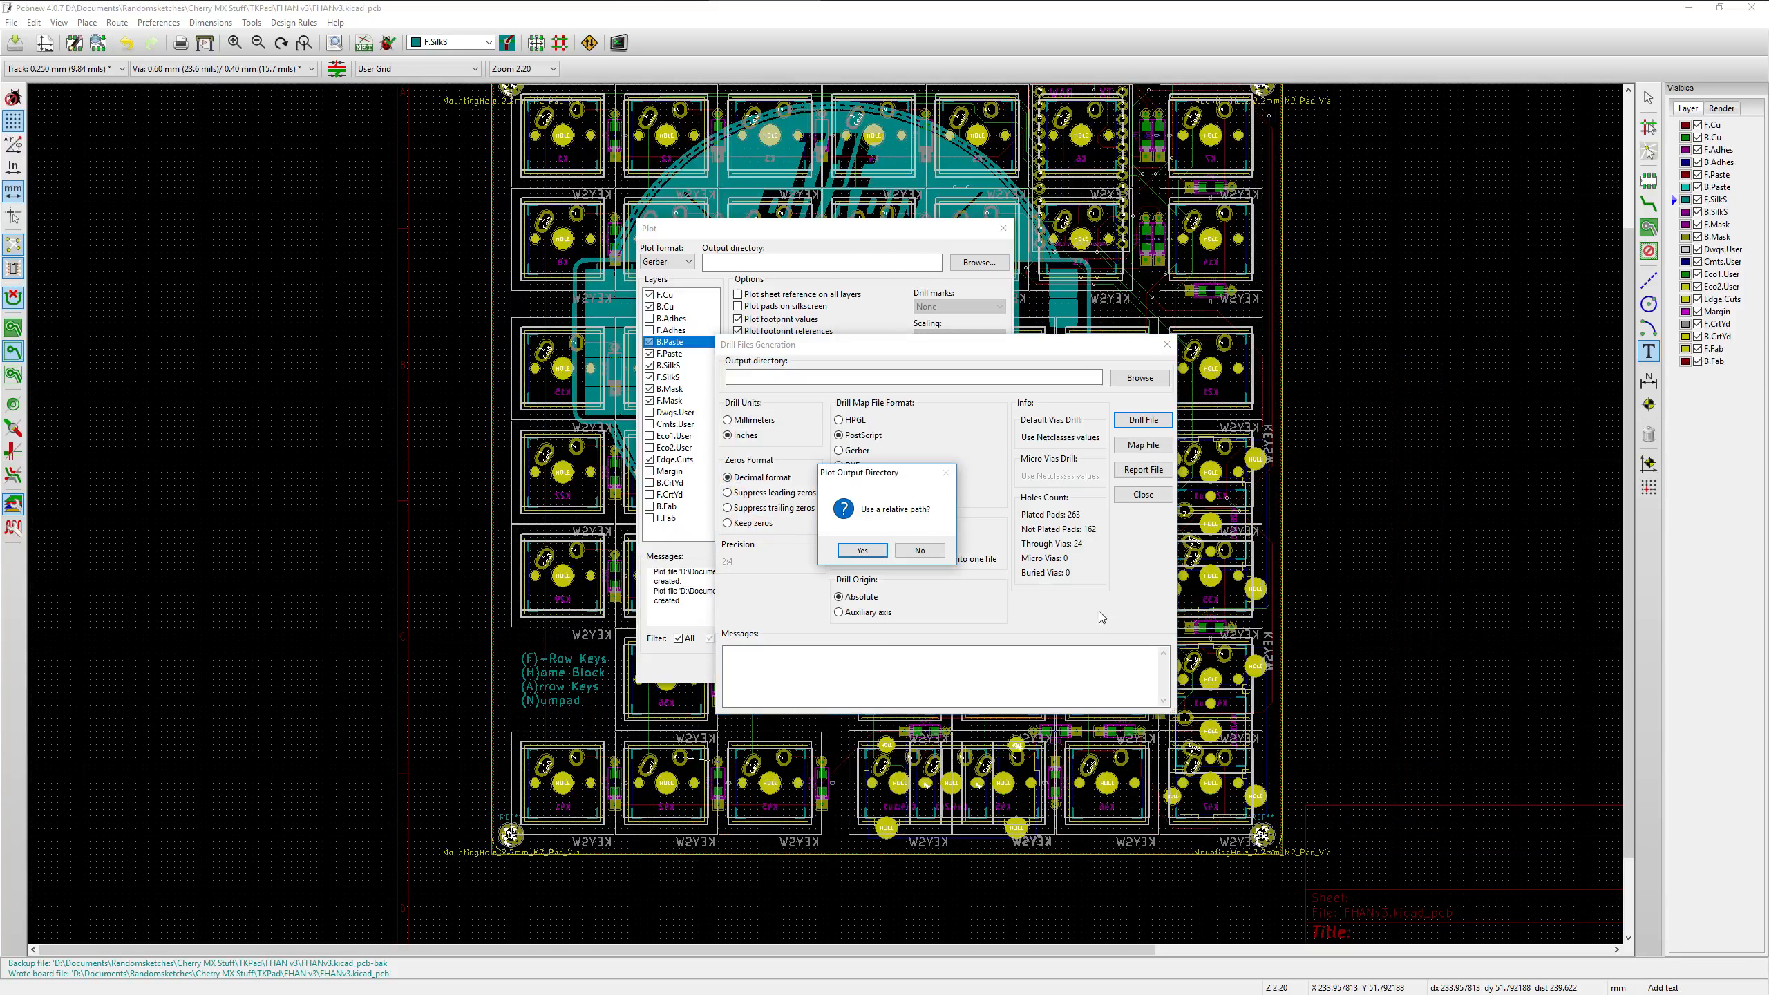
{"action": "left_click", "coordinate": [921, 550]}
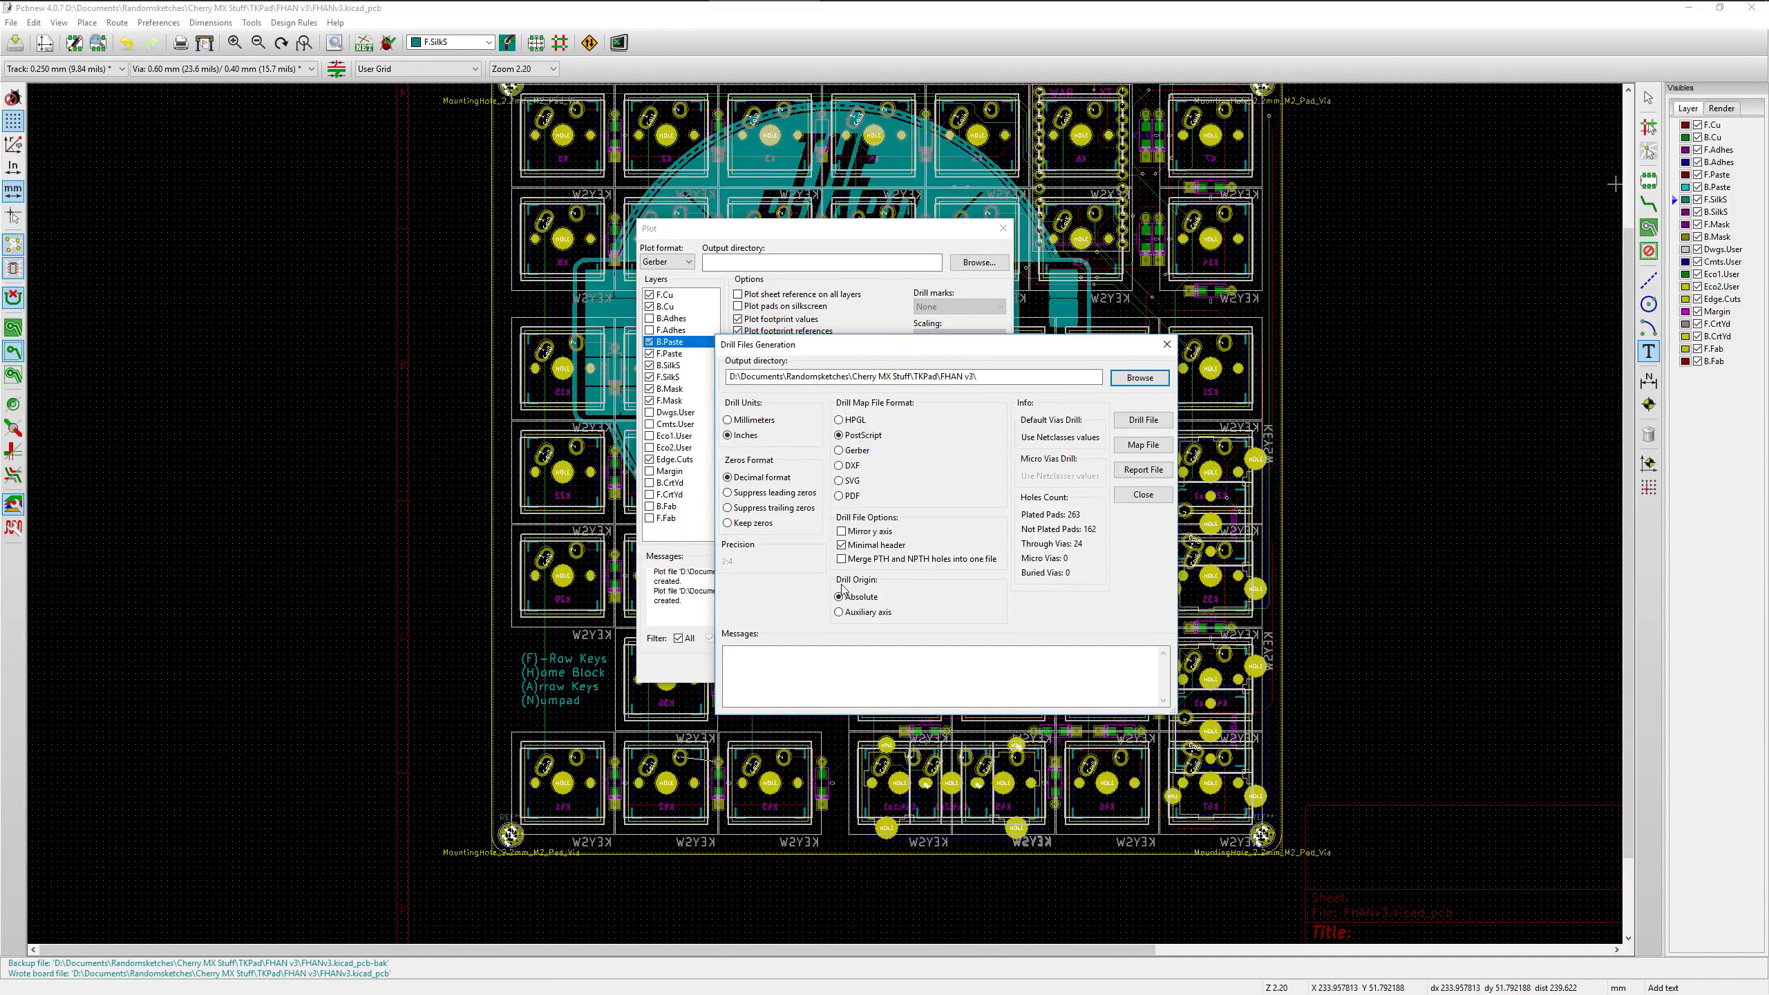
{"action": "left_click", "coordinate": [842, 545]}
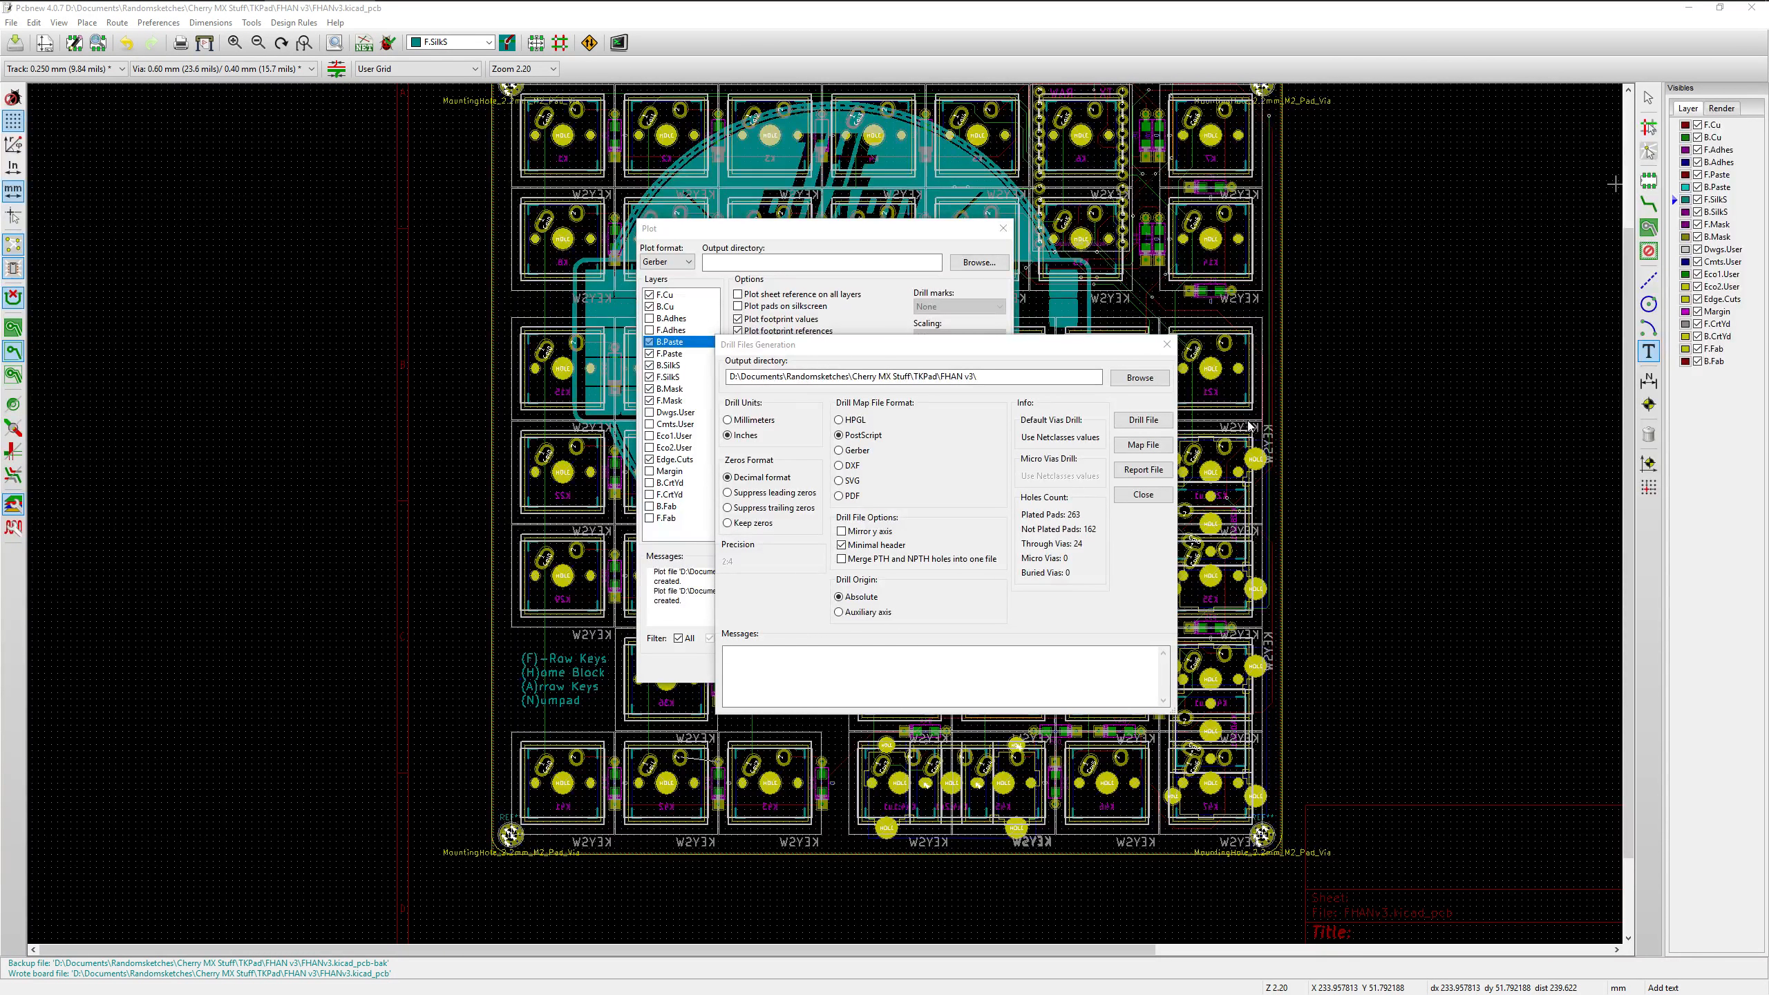
{"action": "left_click", "coordinate": [1143, 421]}
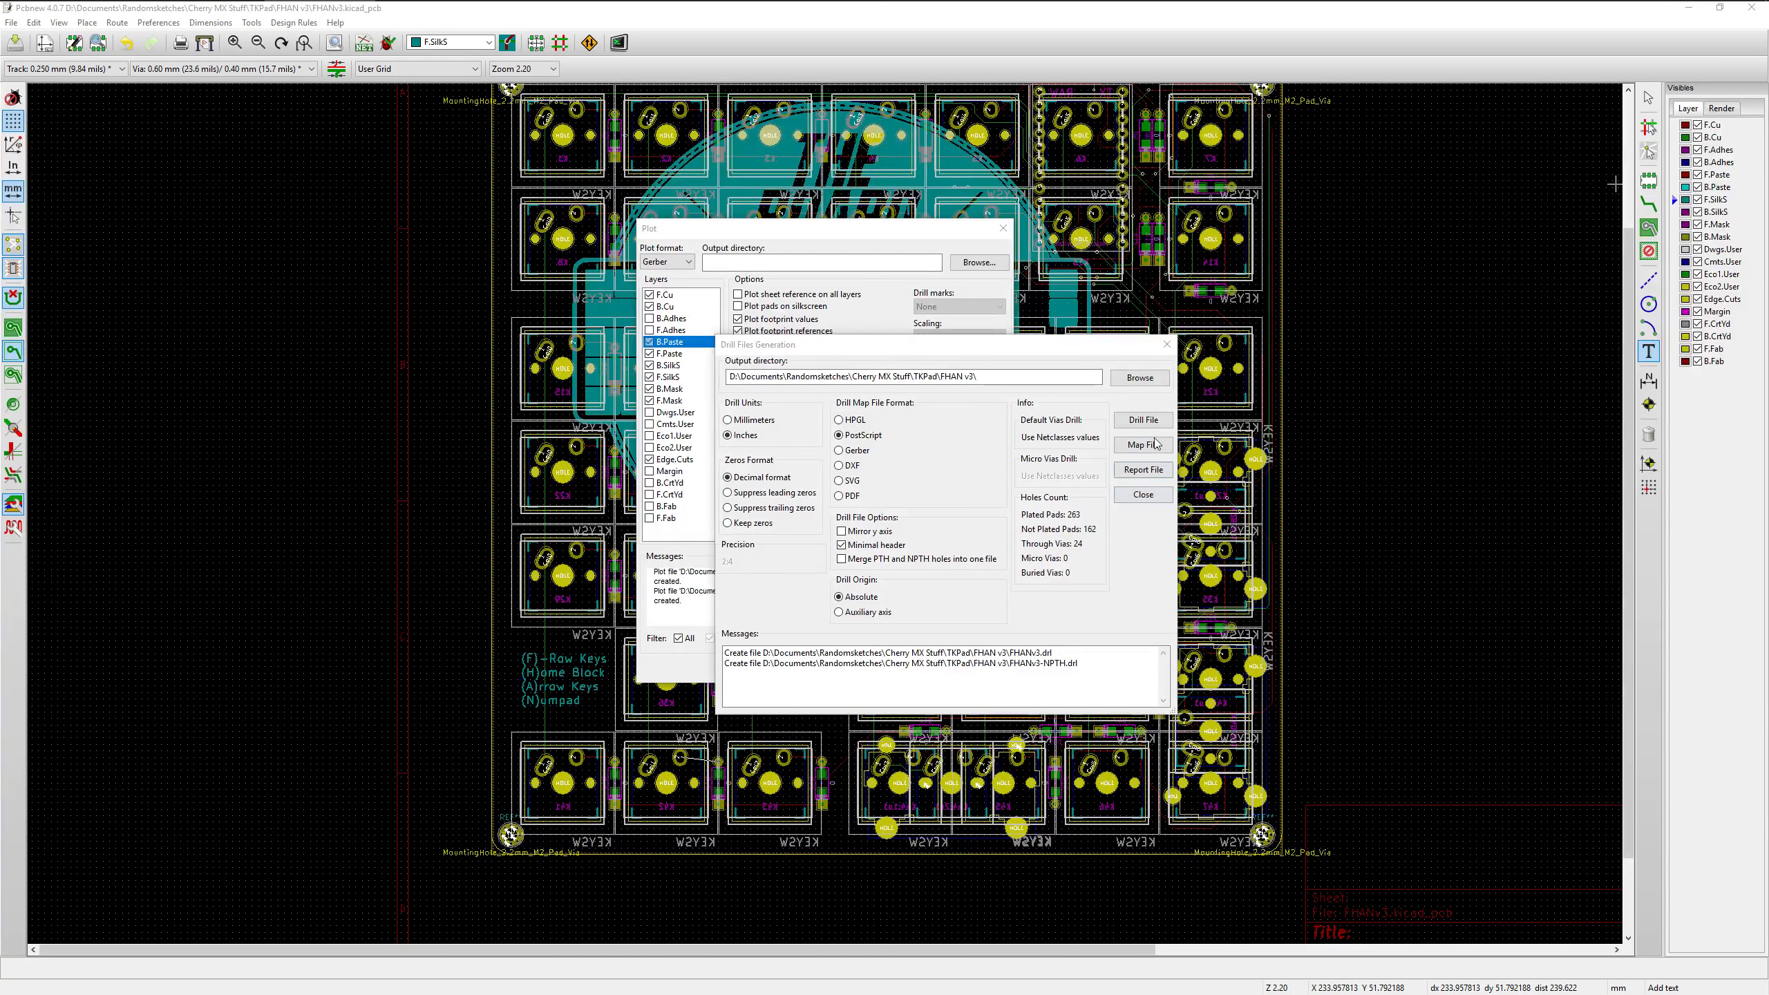
{"action": "left_click", "coordinate": [1143, 494]}
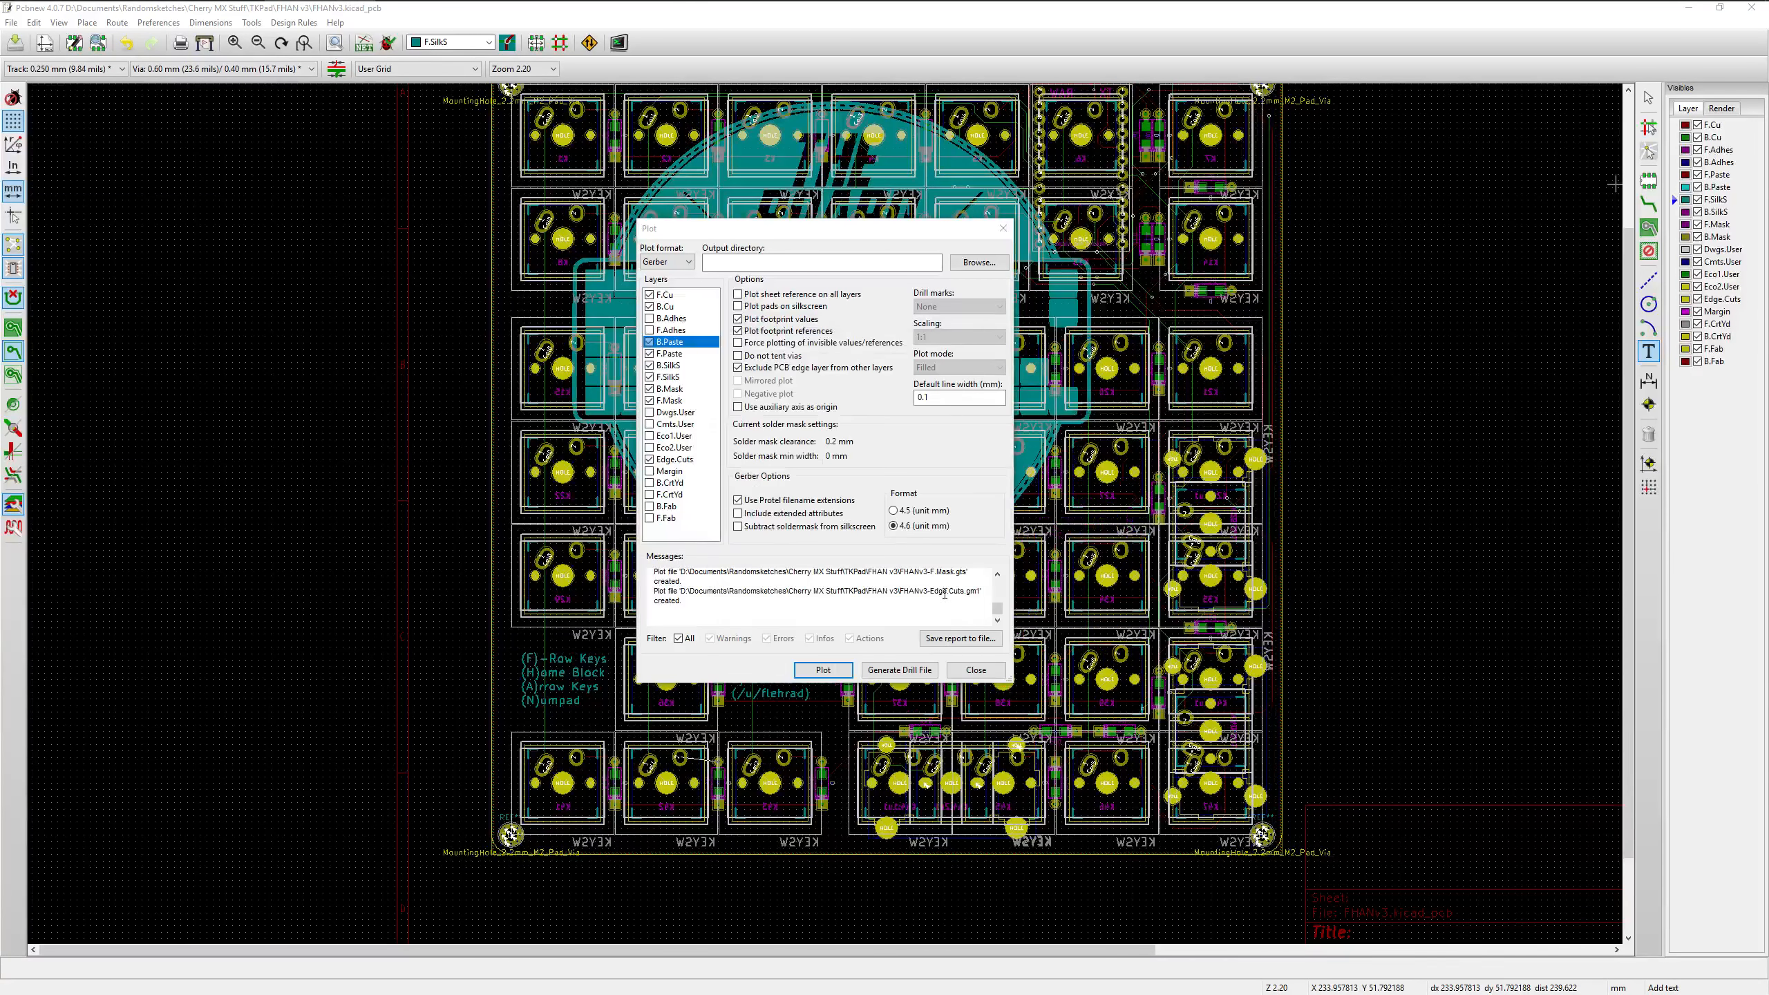
{"action": "left_click", "coordinate": [975, 673]}
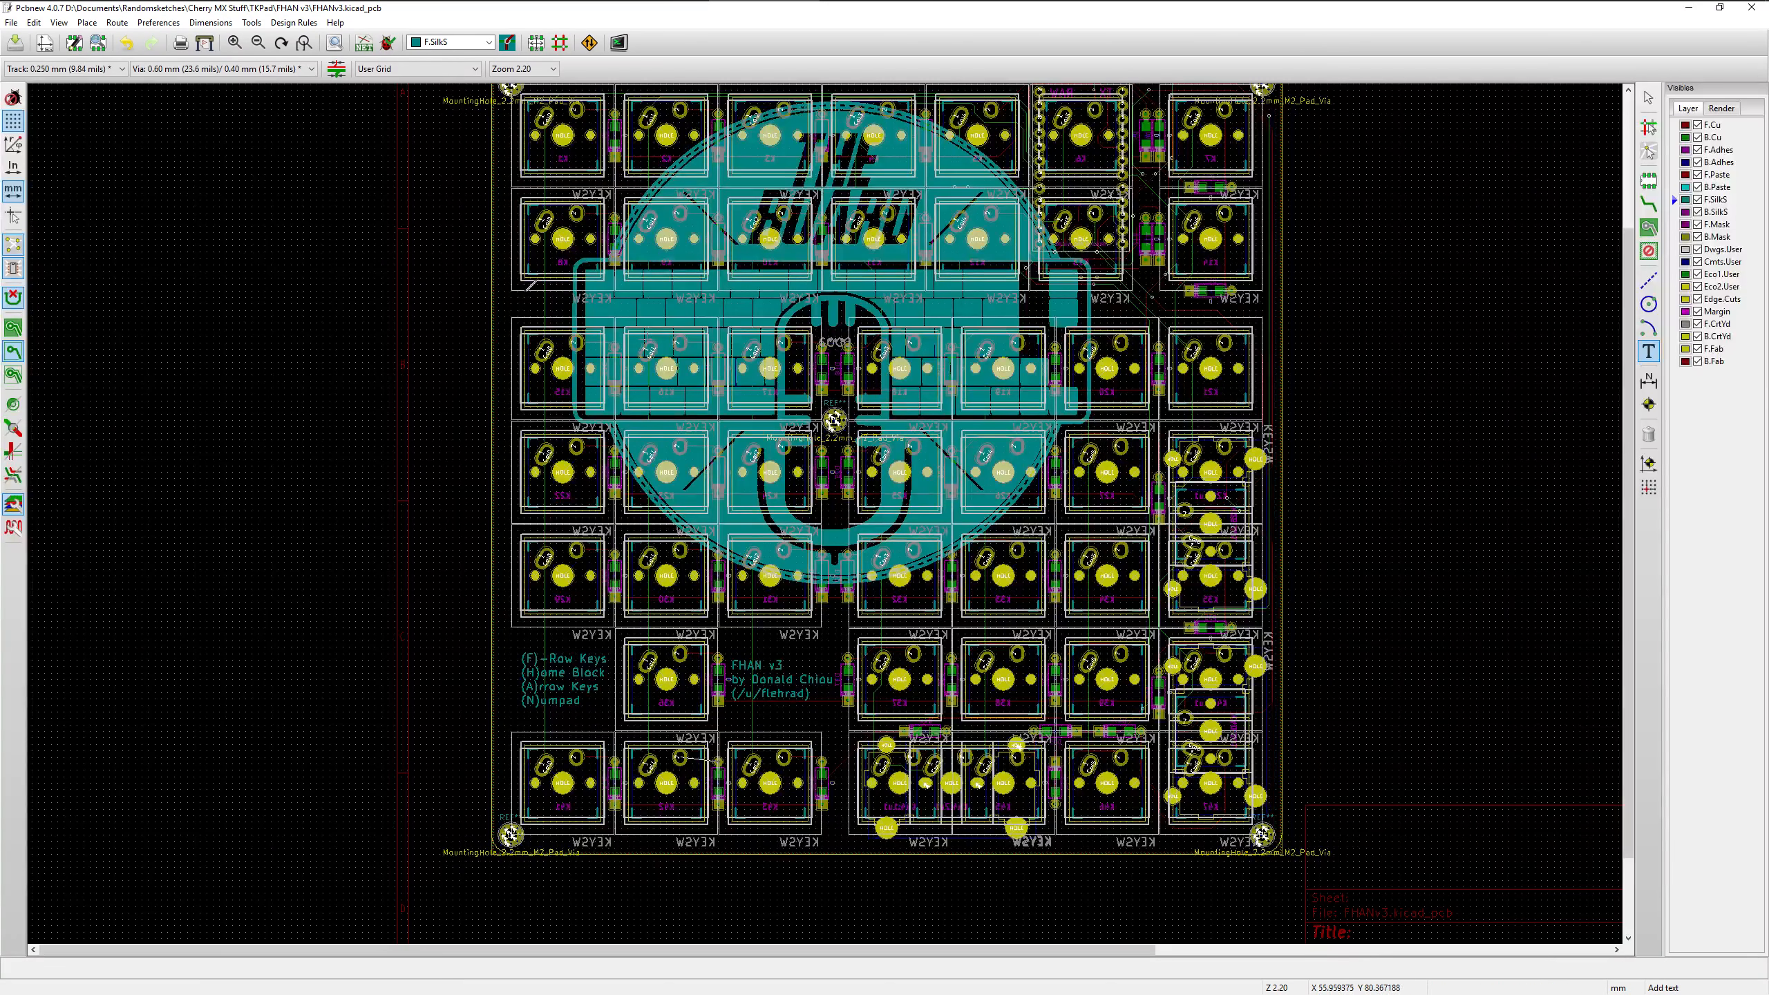
Switch to File Explorer and open the FHAN v3 project folder, with its window placed mid-screen
{"action": "mouse_move", "coordinate": [397, 6]}
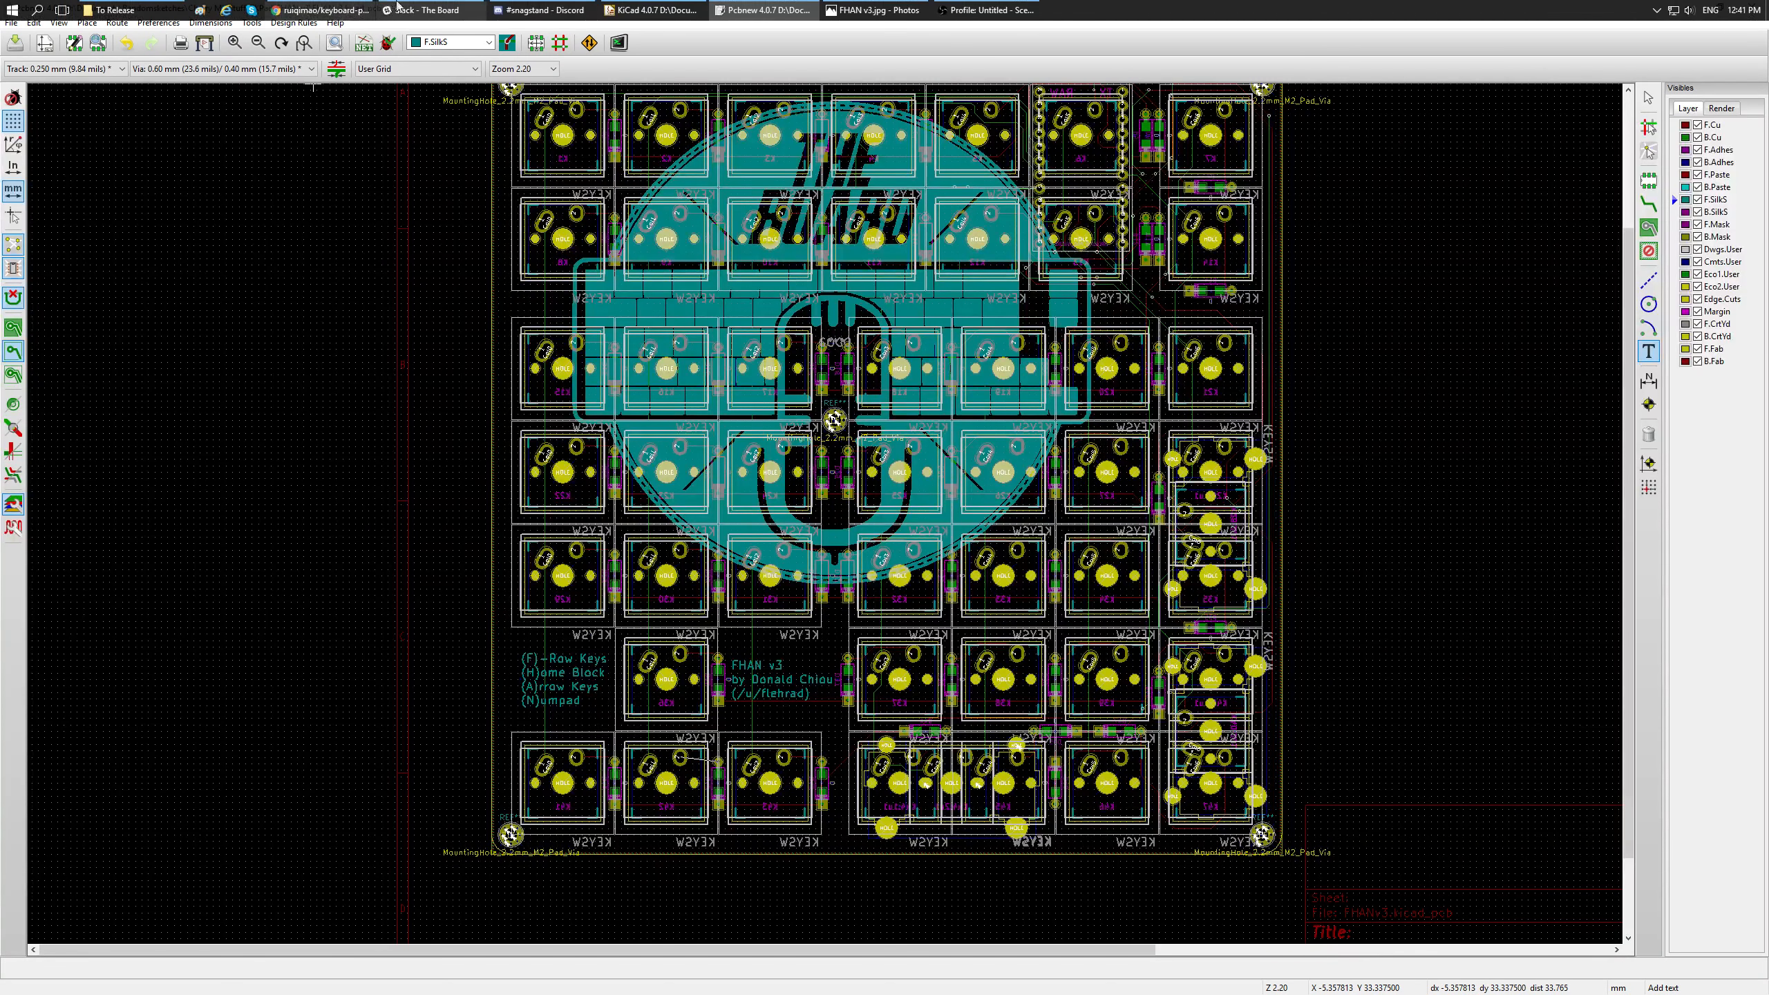
{"action": "right_click", "coordinate": [97, 9]}
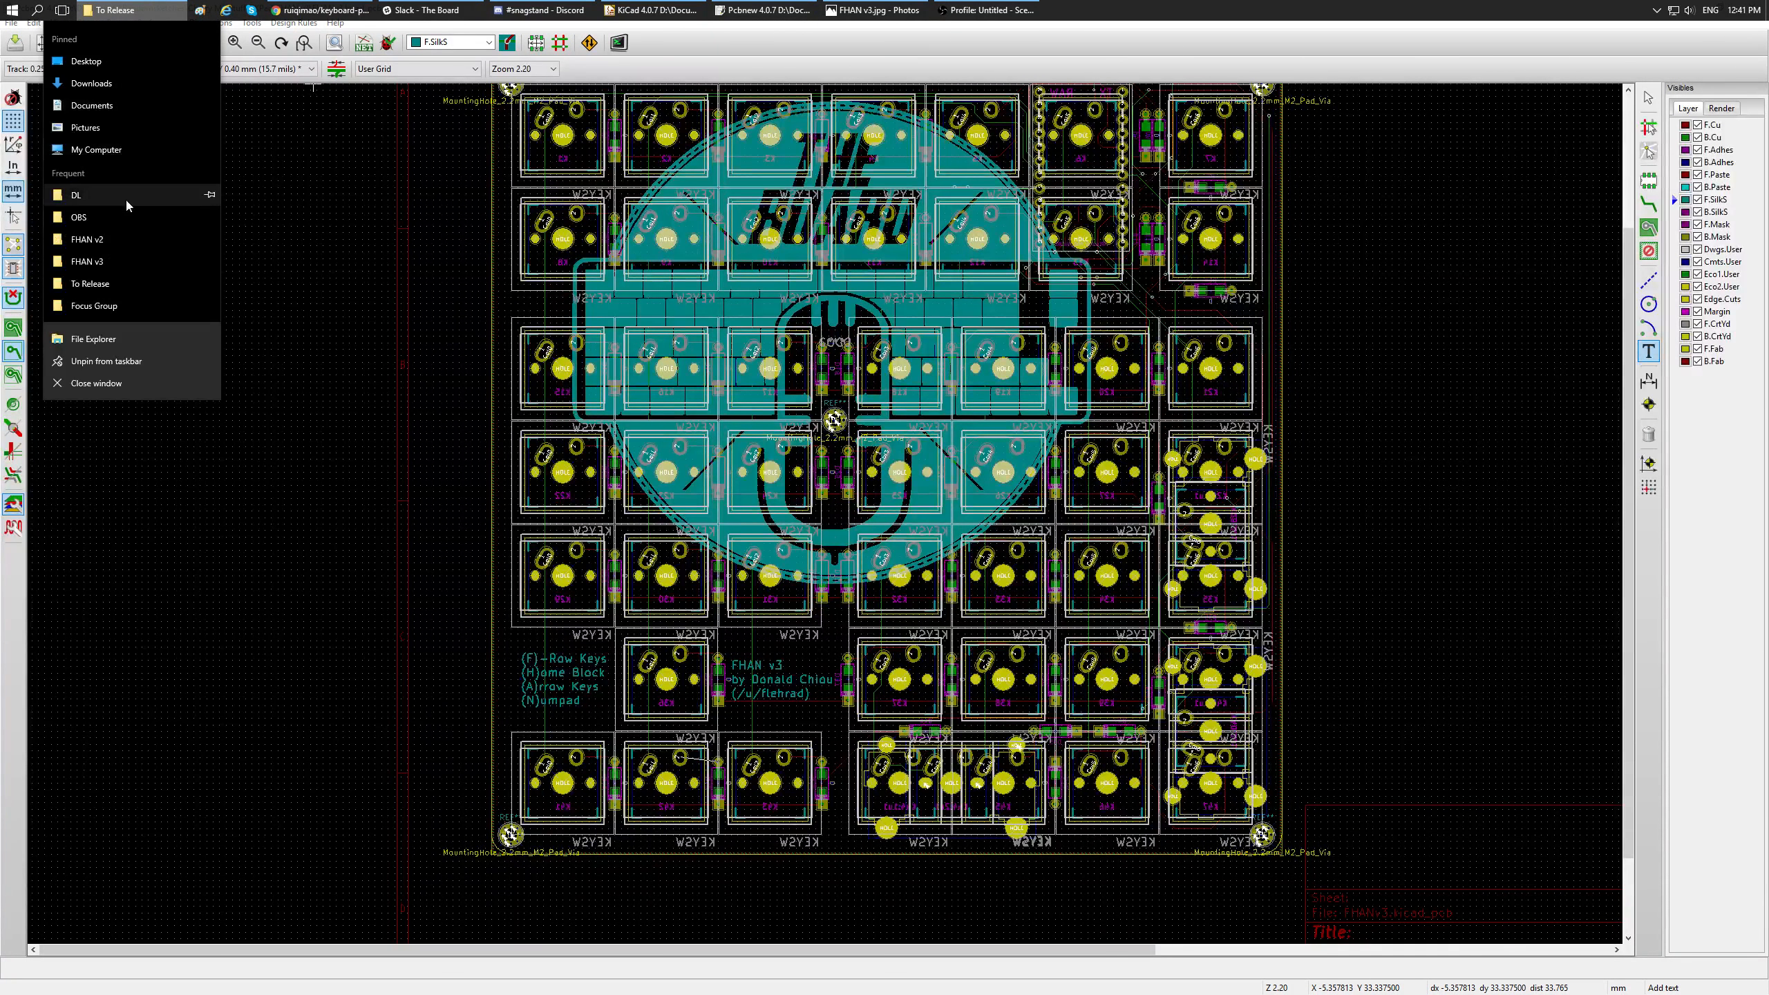
{"action": "left_click", "coordinate": [87, 262]}
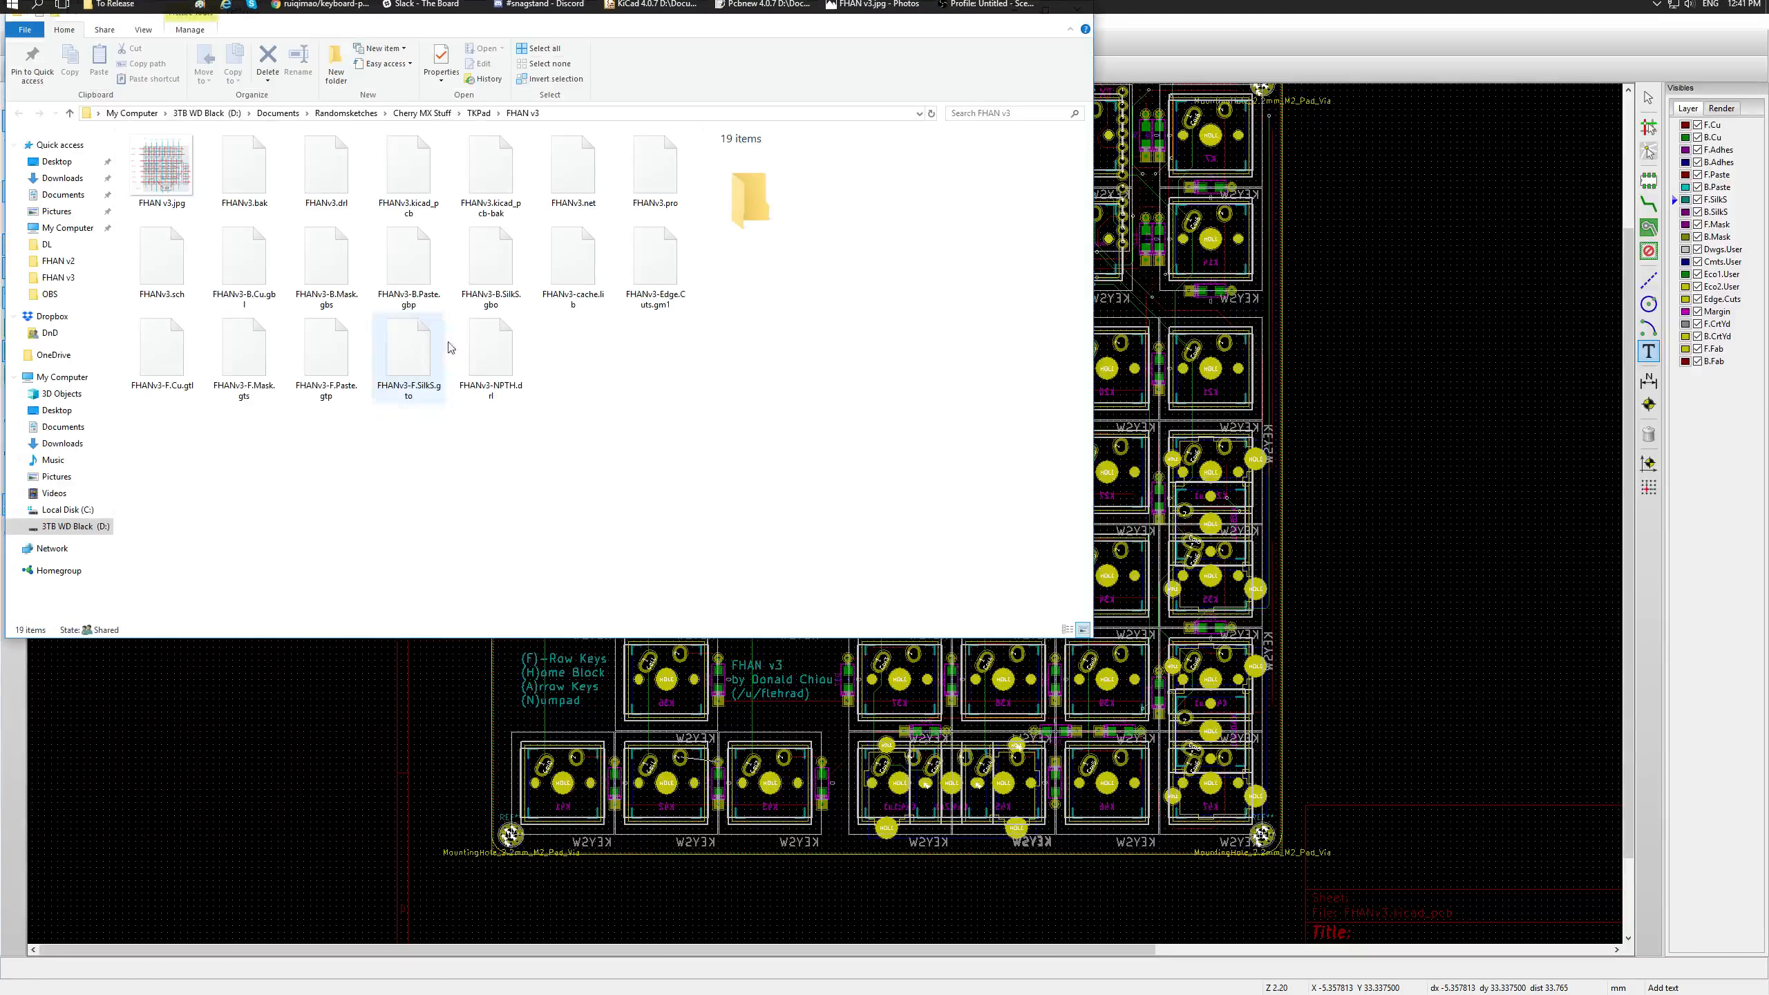
{"action": "left_click_drag", "start_coordinate": [636, 32], "coordinate": [887, 140]}
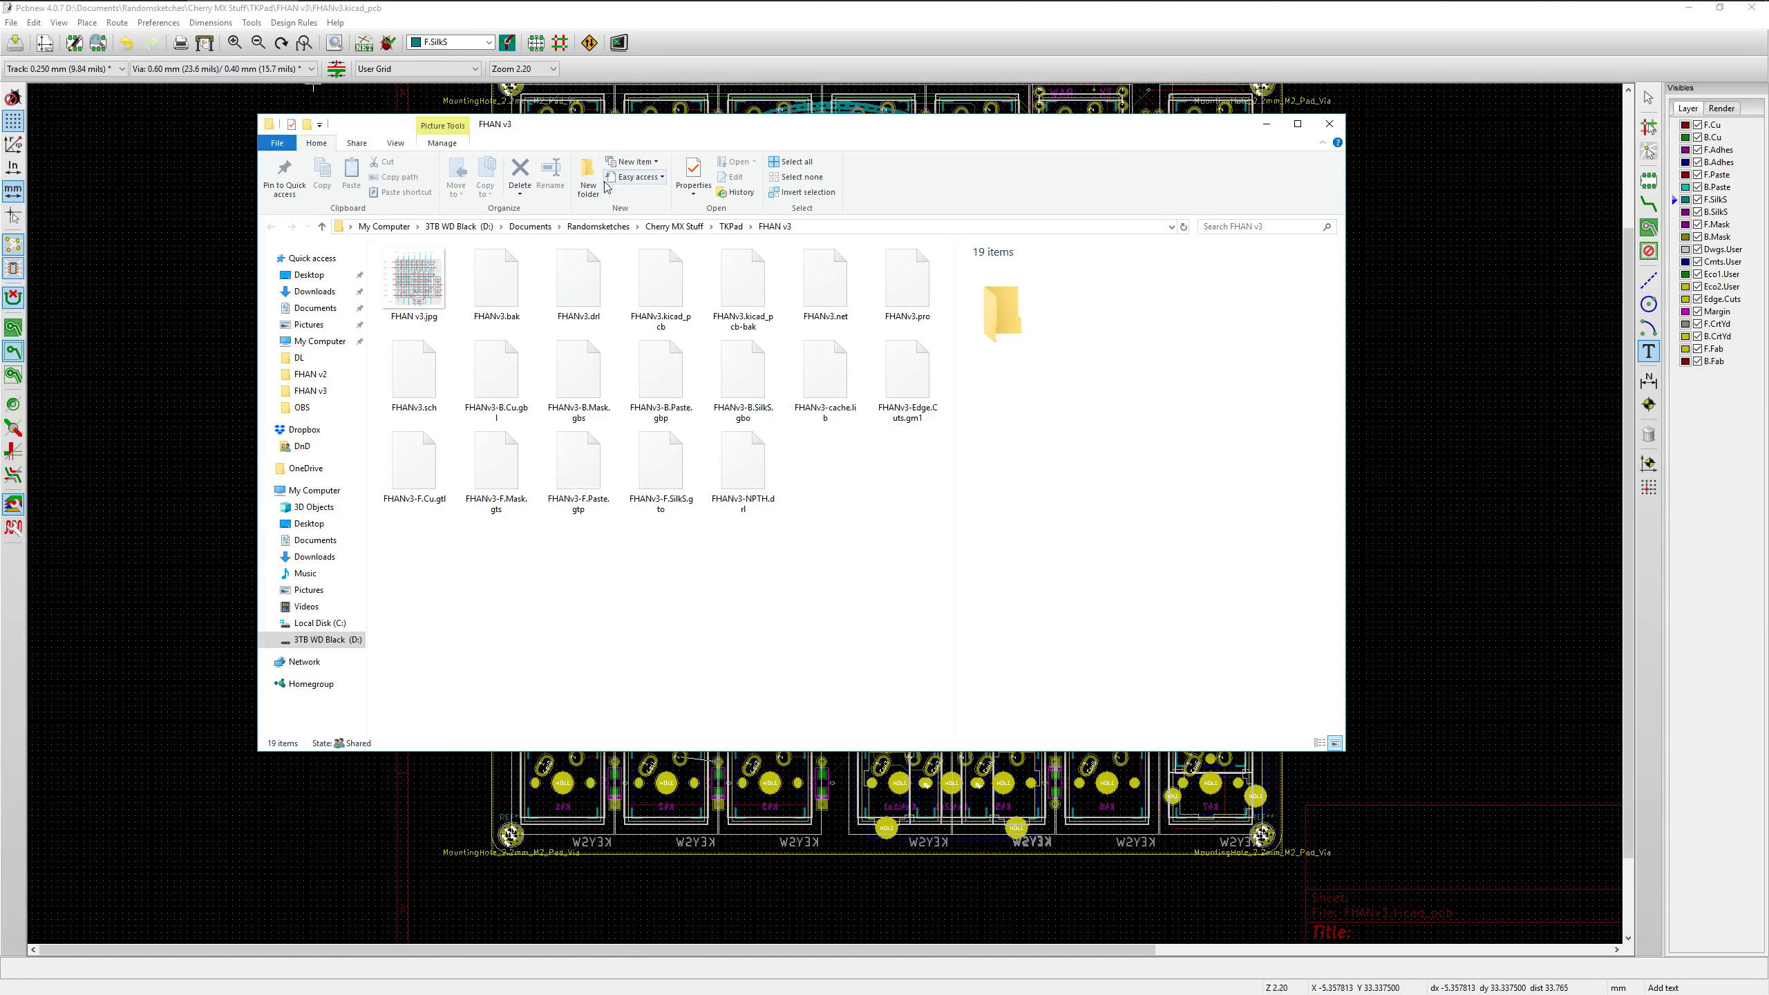
Show the folder's files in Details layout and widen the Name column to fit the full file names
{"action": "left_click", "coordinate": [393, 143]}
{"action": "left_click", "coordinate": [550, 178]}
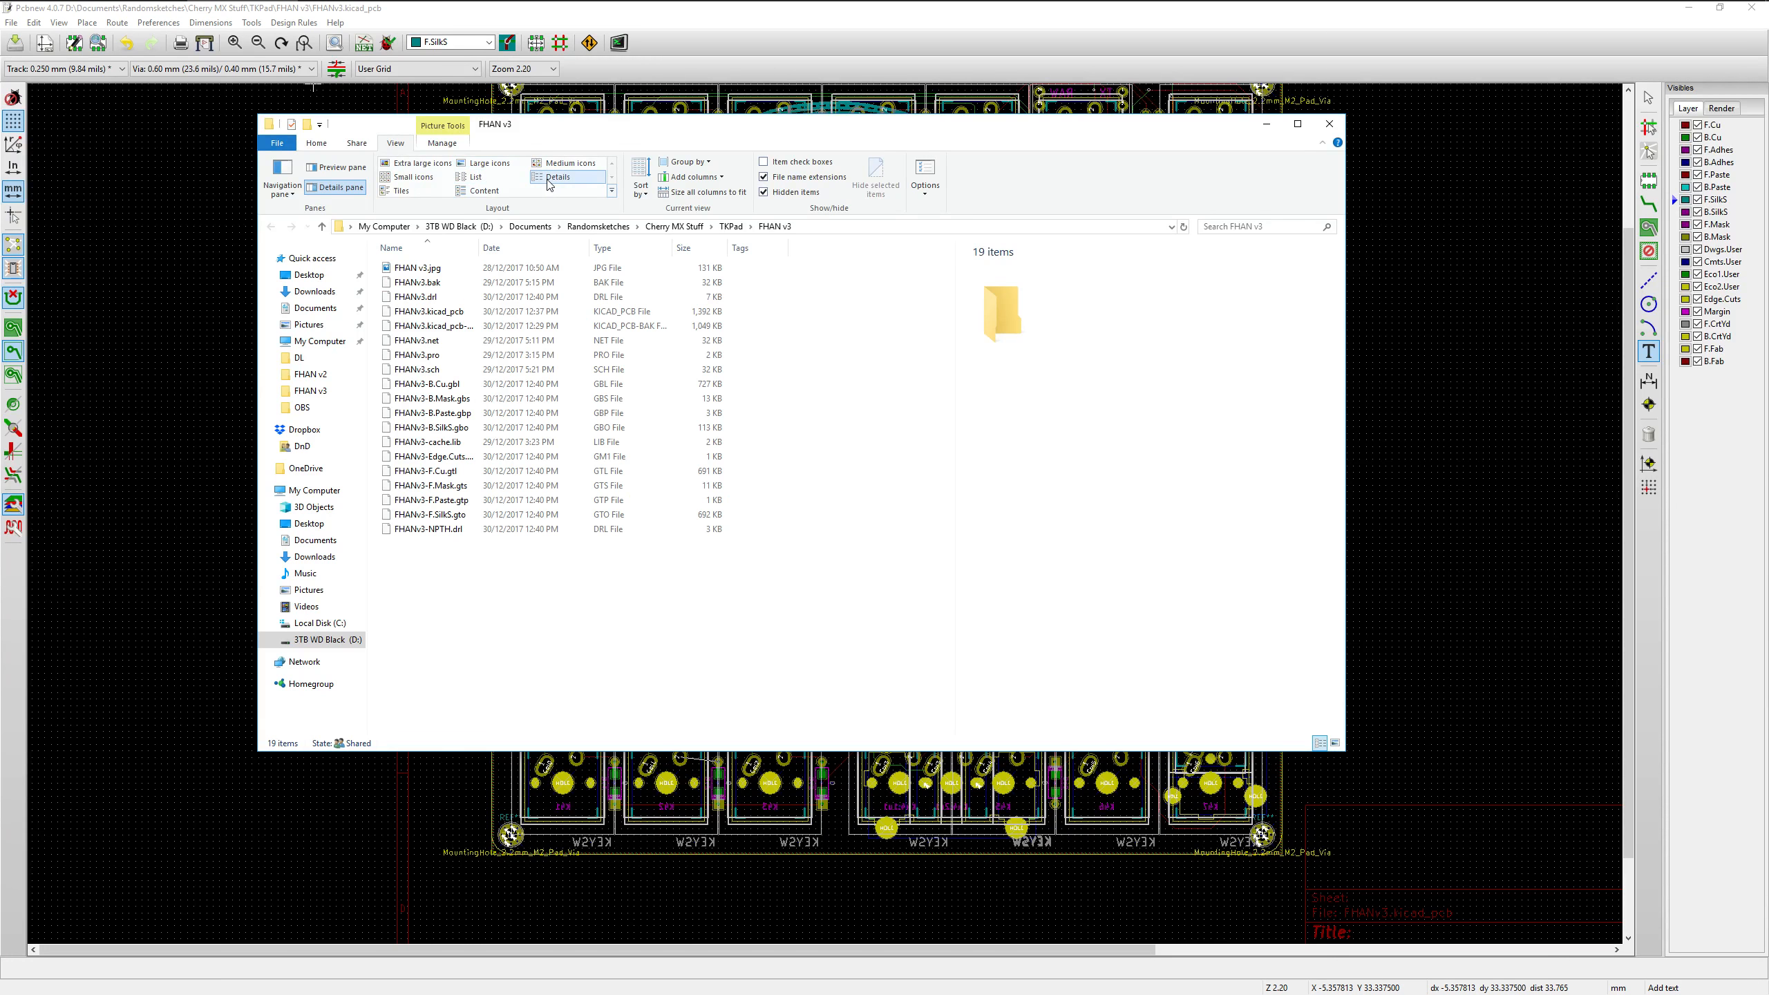
{"action": "left_click_drag", "start_coordinate": [479, 251], "coordinate": [631, 259]}
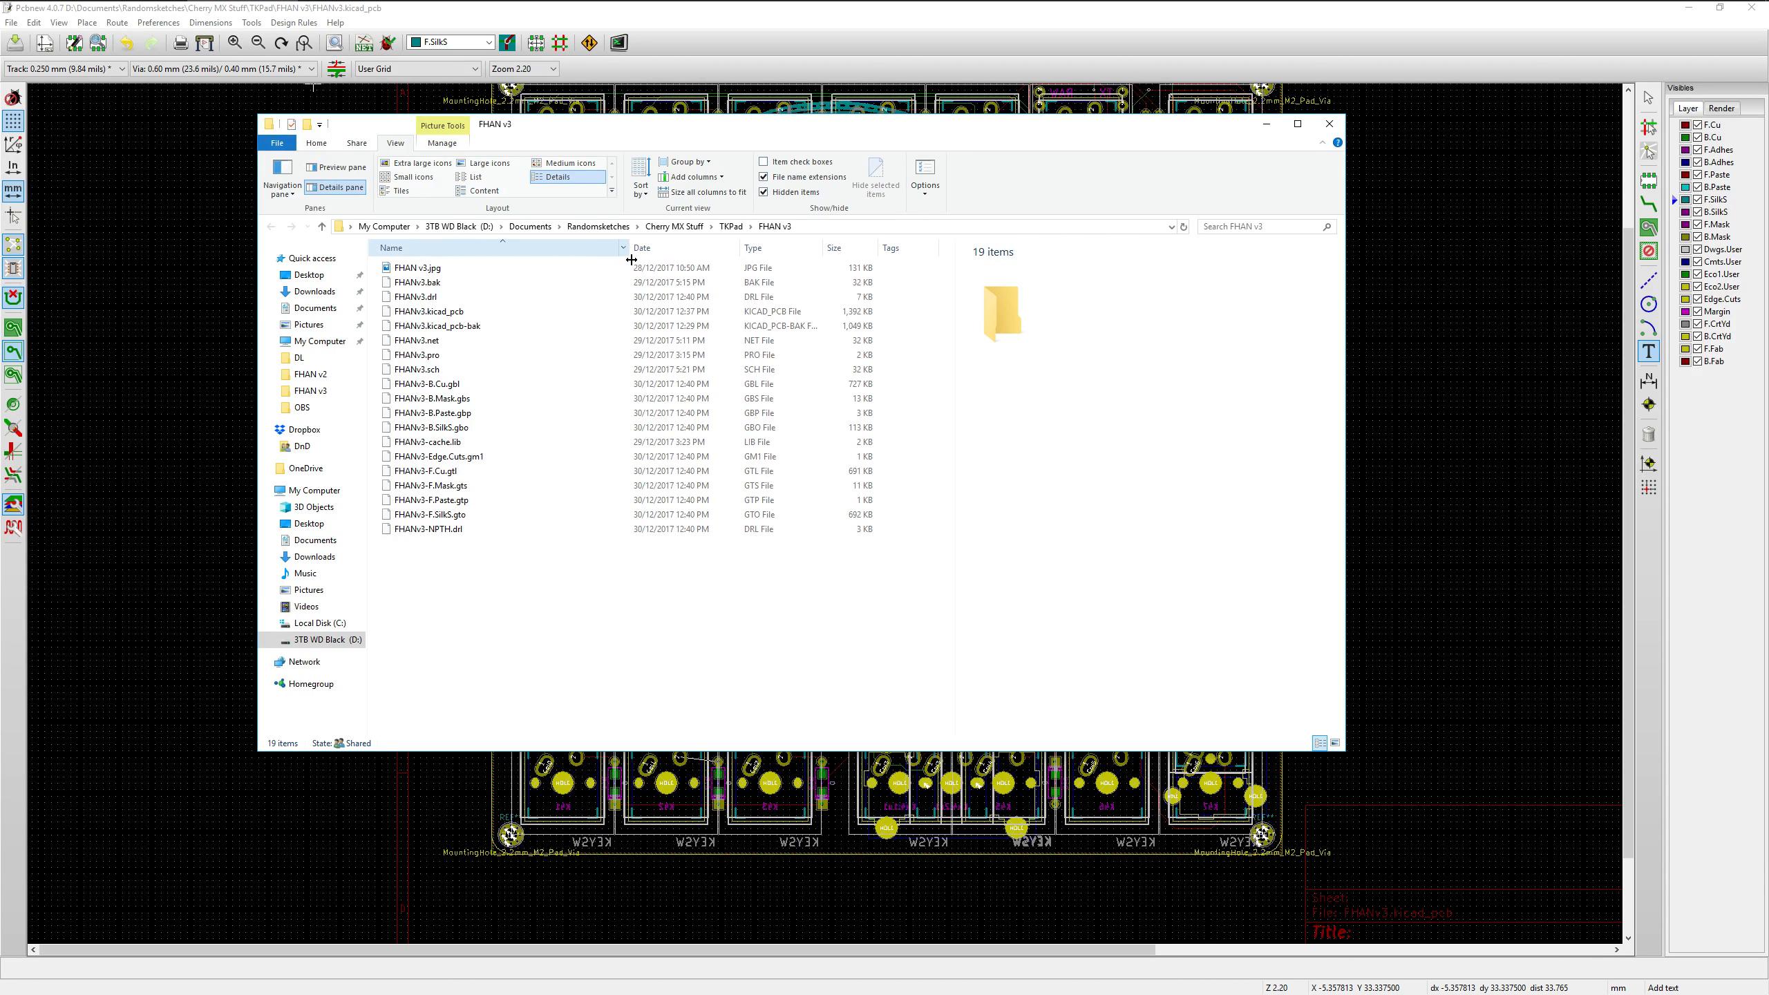
Create a compressed (zipped) folder named FHANv3_gerber in the FHAN v3 folder
{"action": "right_click", "coordinate": [451, 597]}
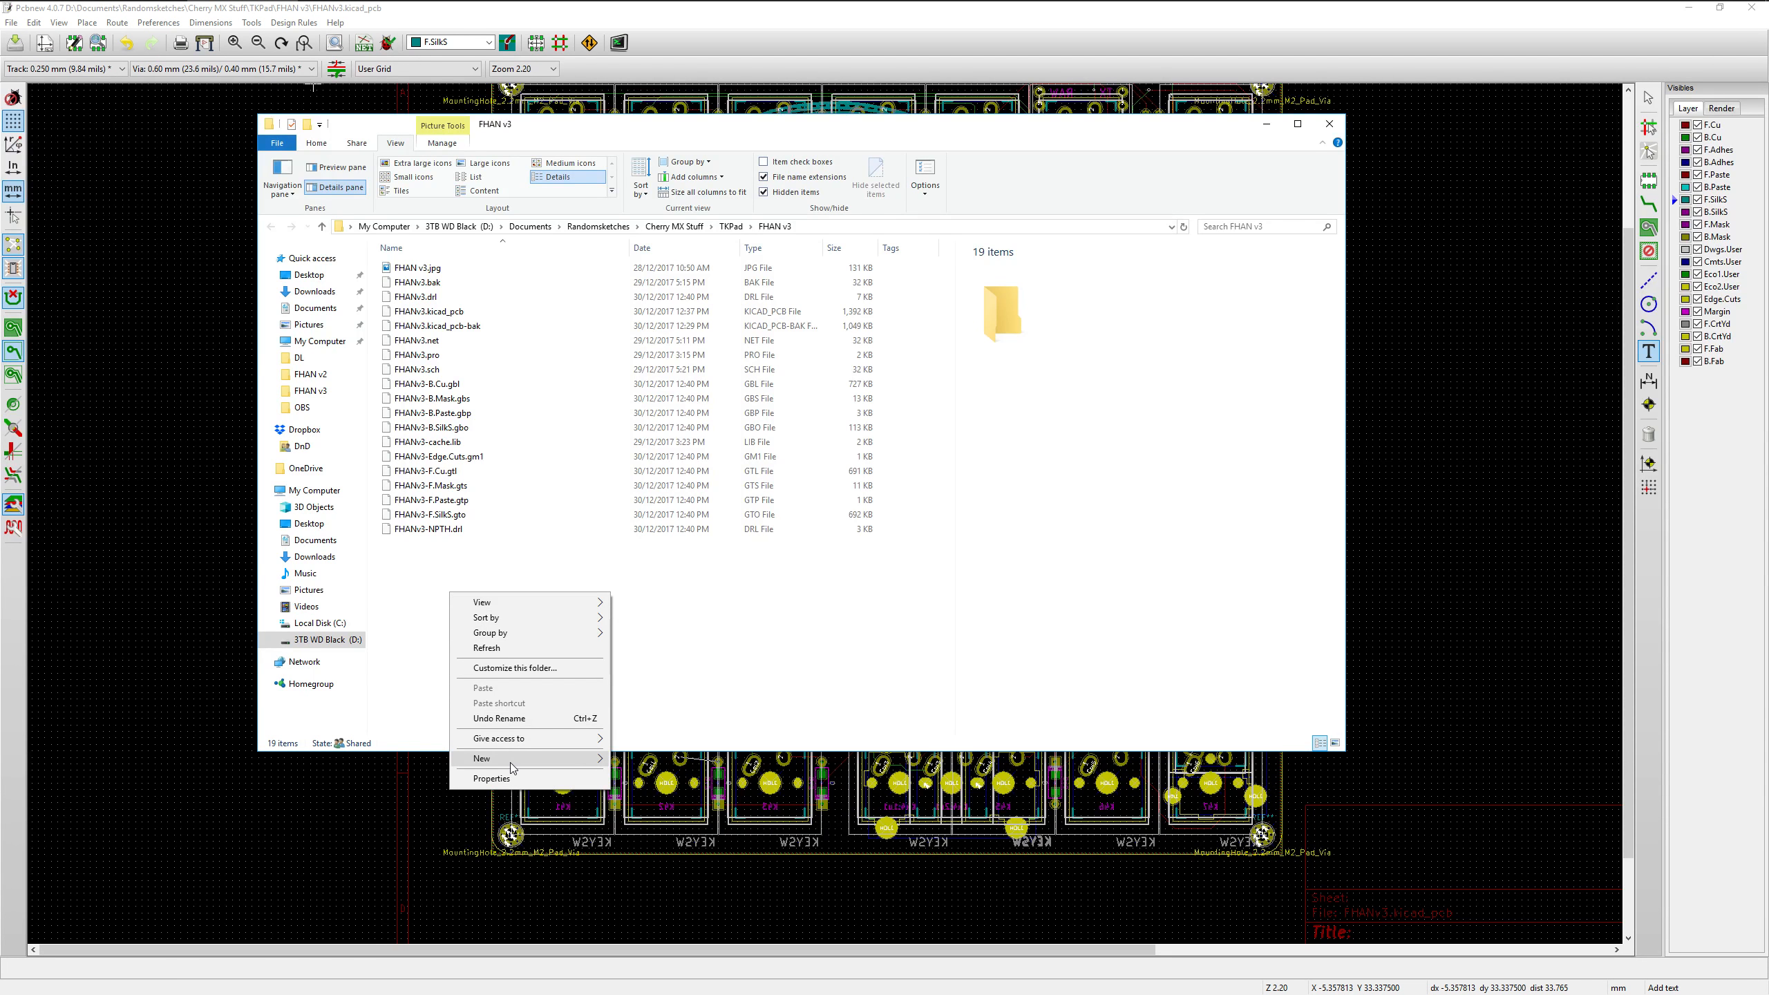
{"action": "mouse_move", "coordinate": [510, 763]}
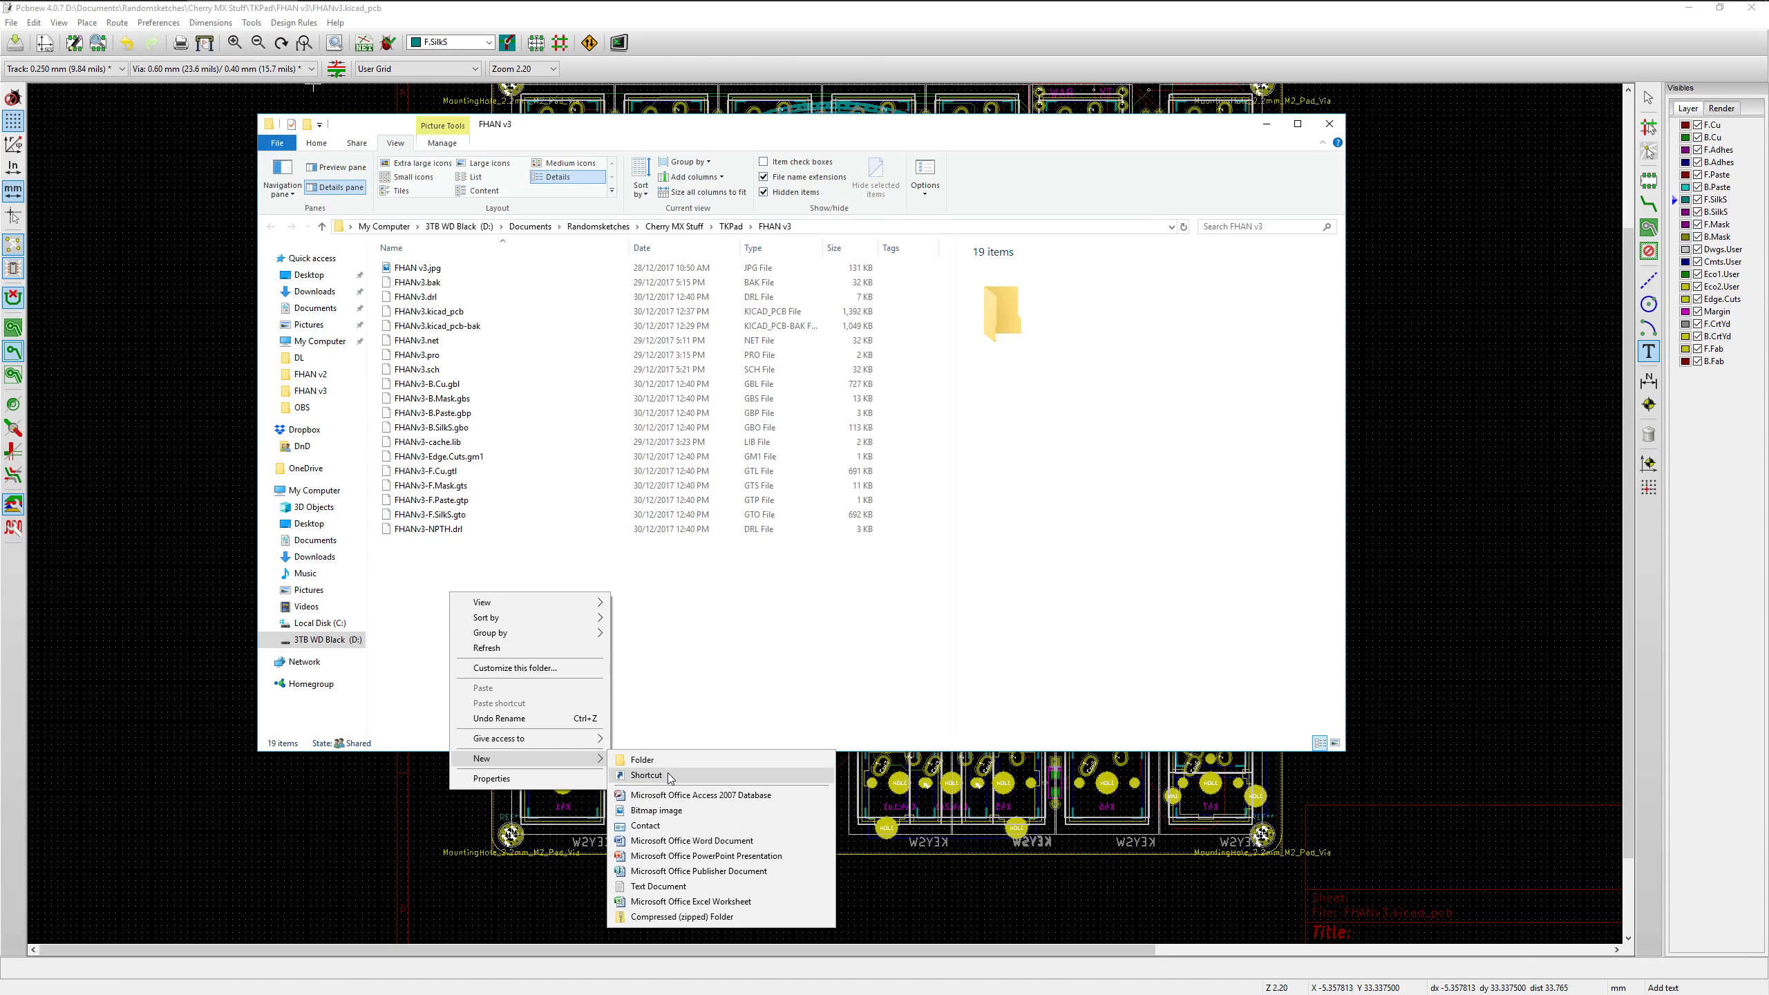
{"action": "left_click", "coordinate": [701, 916]}
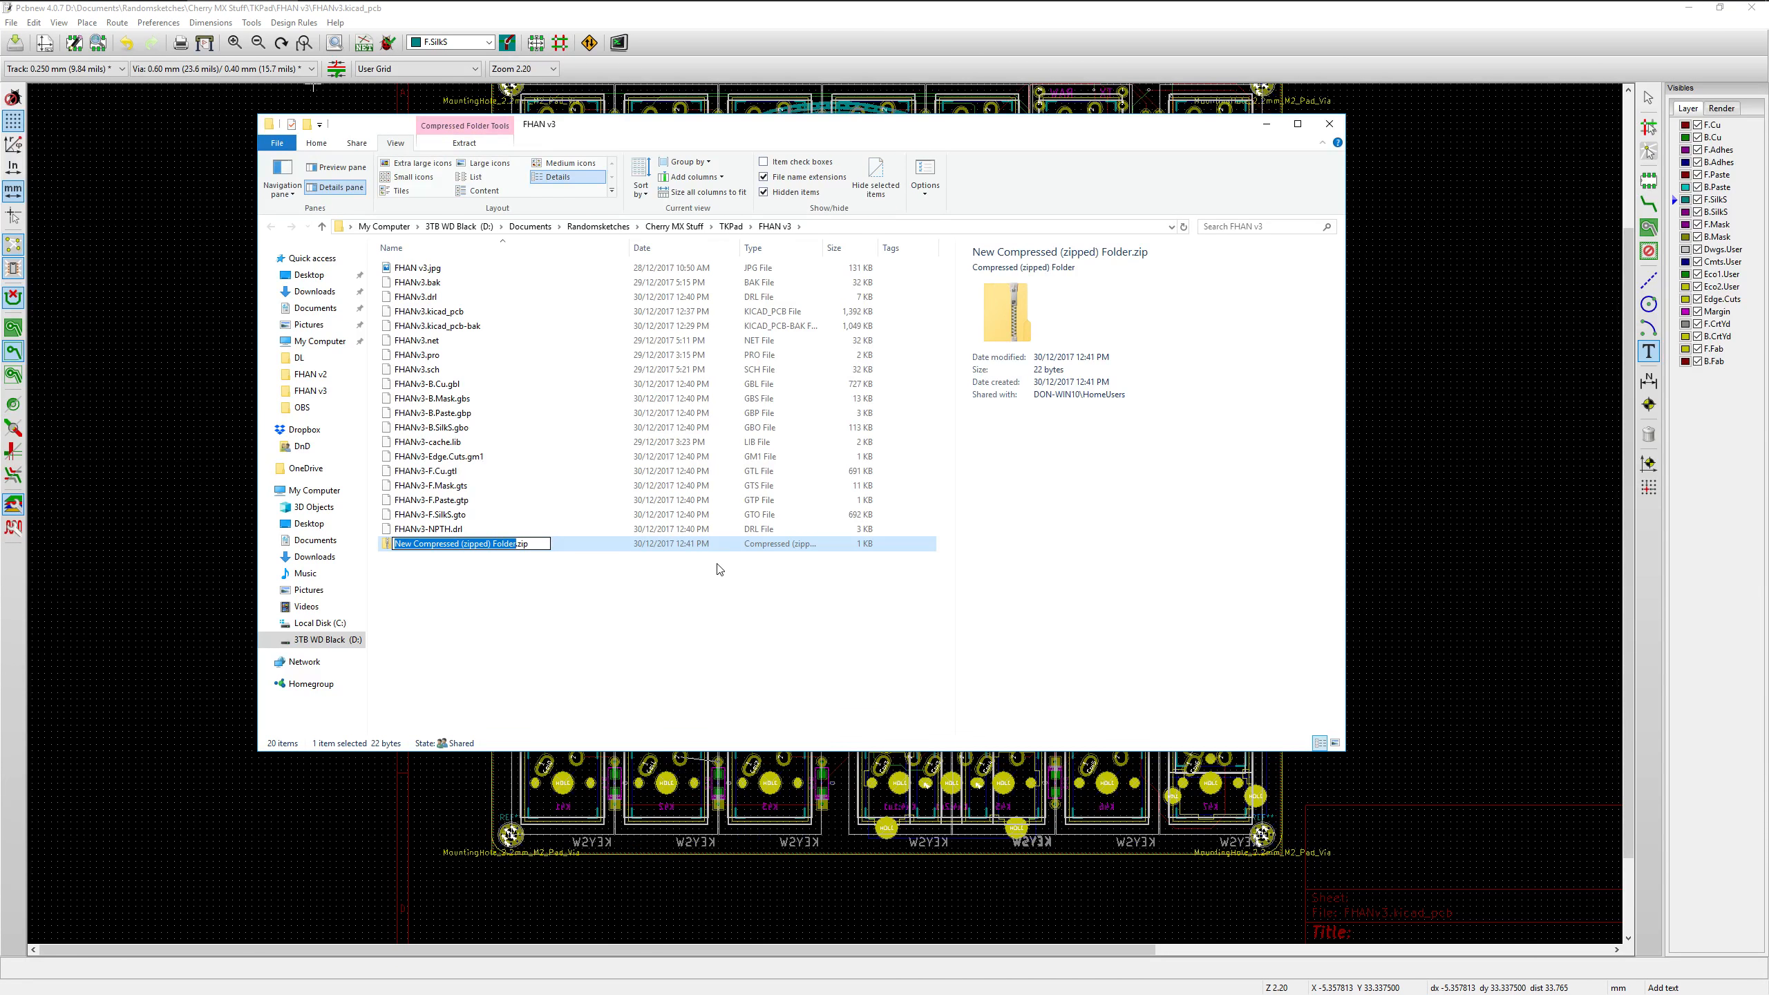
{"action": "type", "text": "FHANv3"}
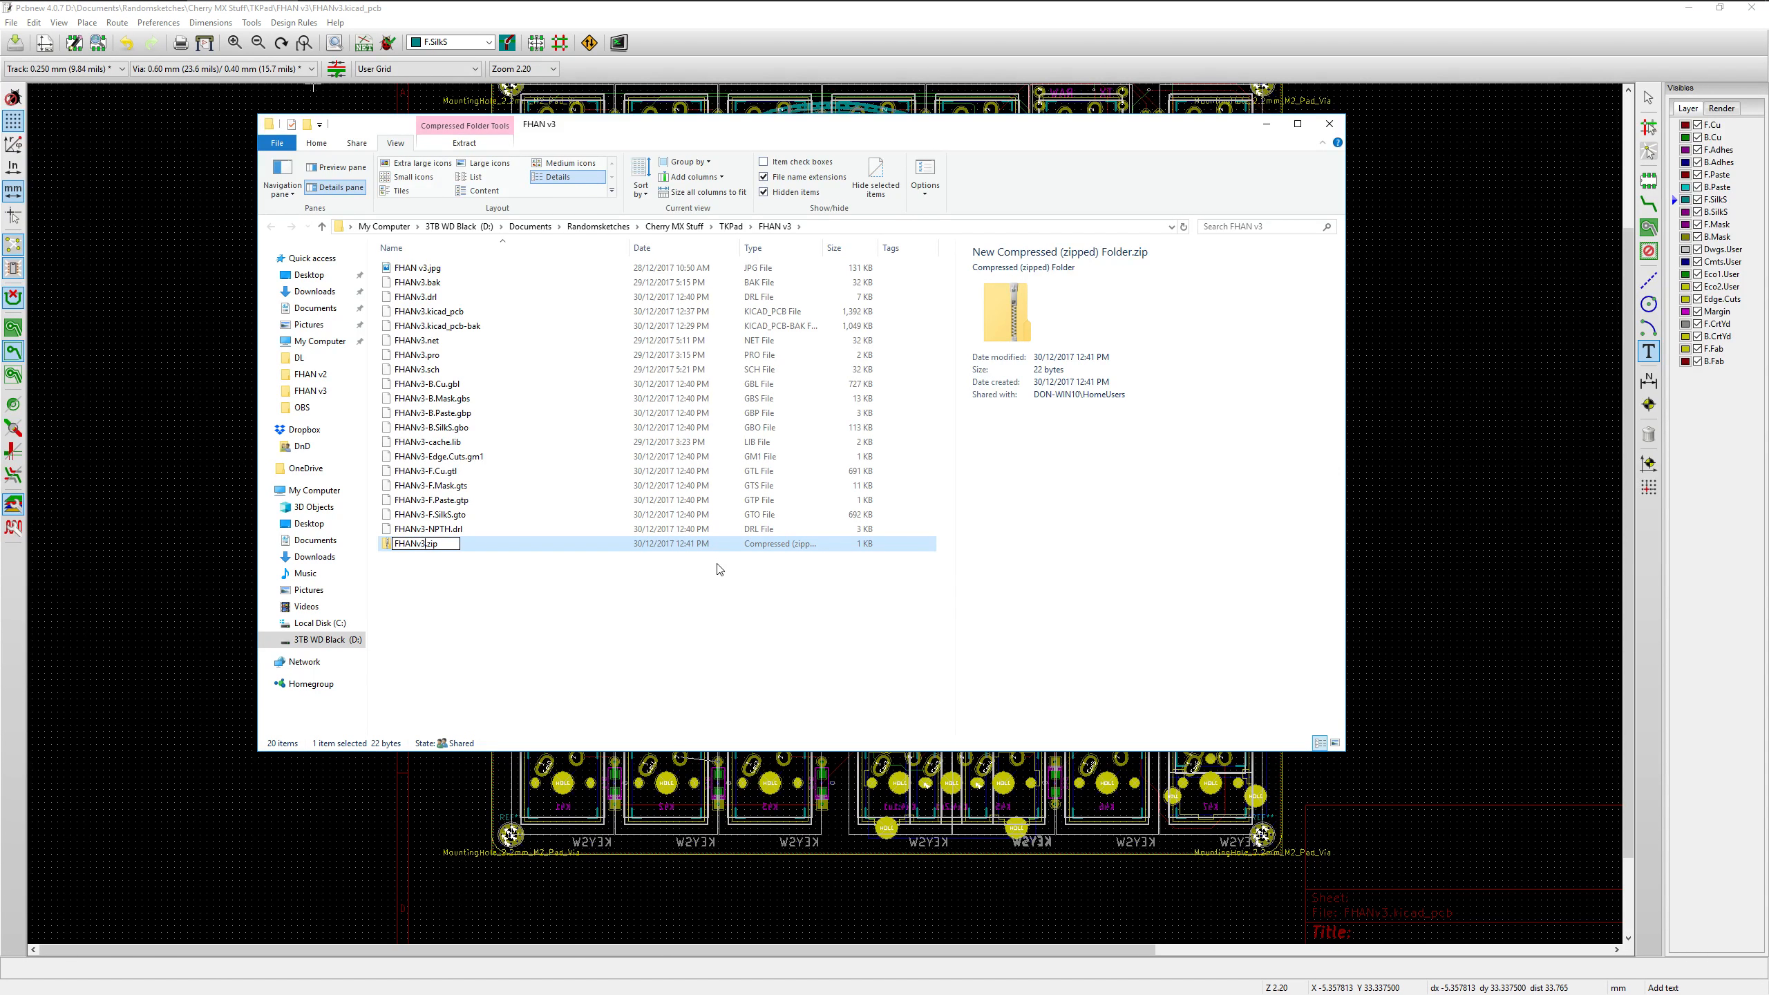
{"action": "type", "text": "_gerber"}
{"action": "key", "text": "Return"}
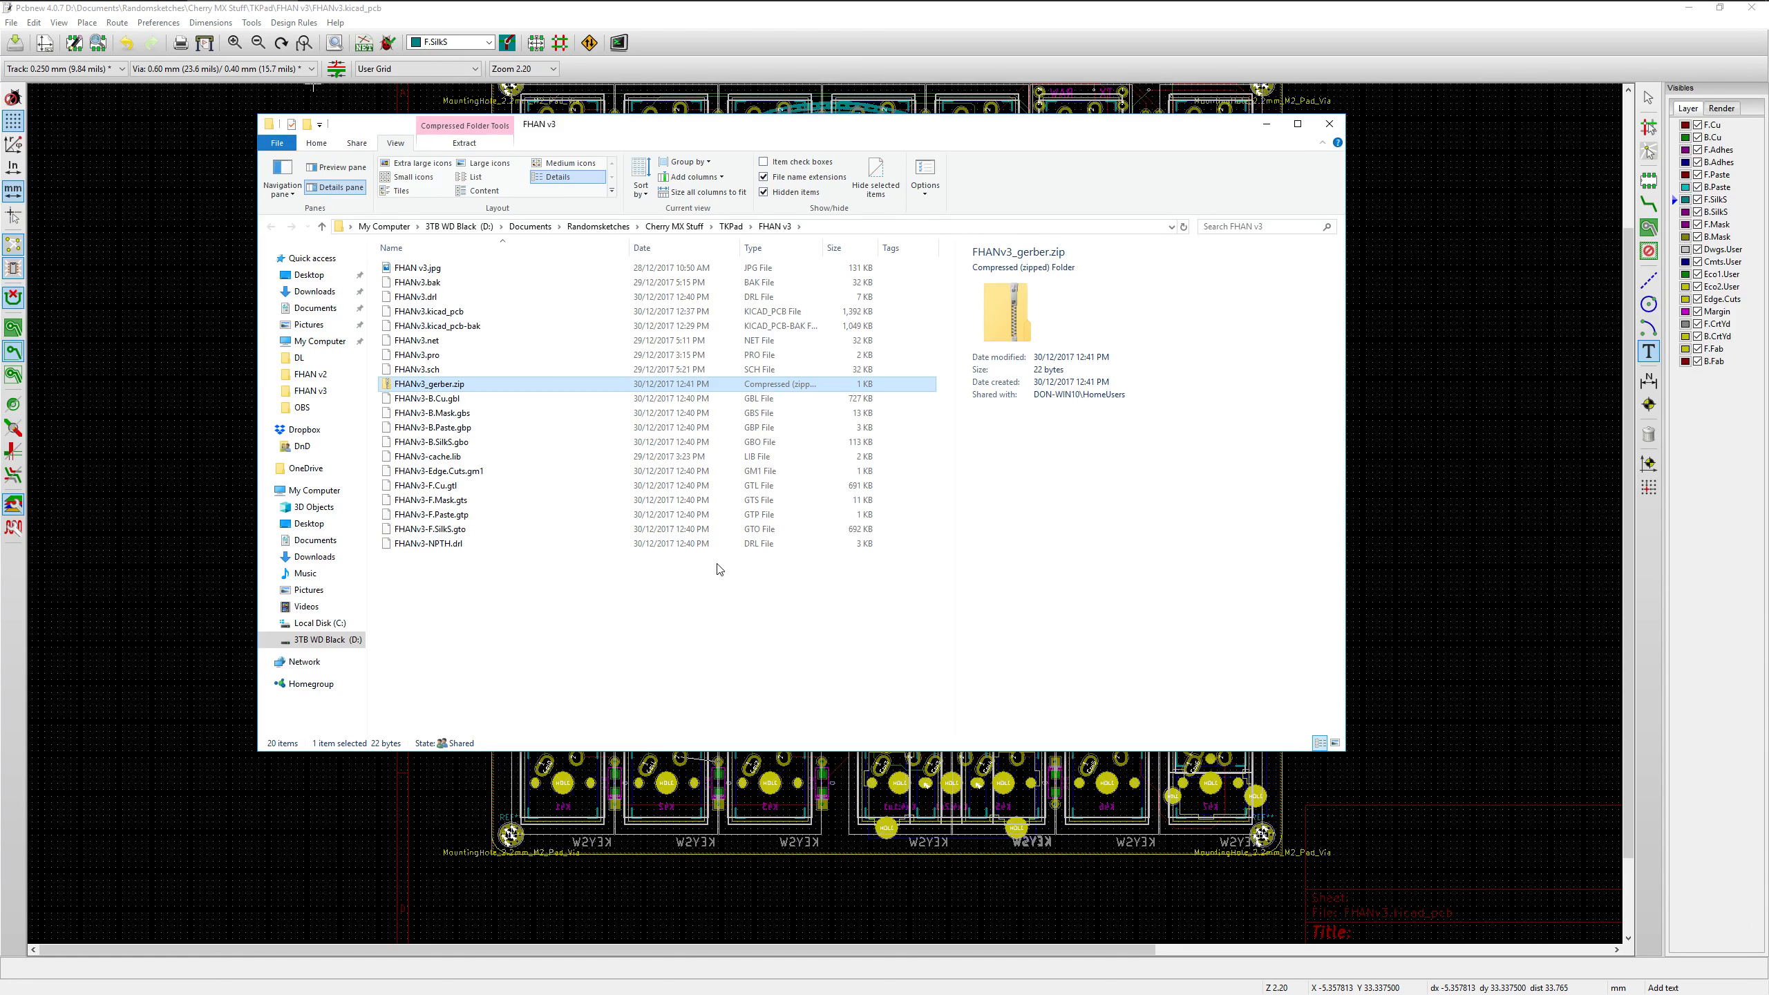
Add the B and F Cu, Mask, Paste and SilkS files, Edge.Cuts, FHANv3.drl and FHANv3-NPTH.drl to FHANv3_gerber.zip
{"action": "left_click", "coordinate": [423, 400]}
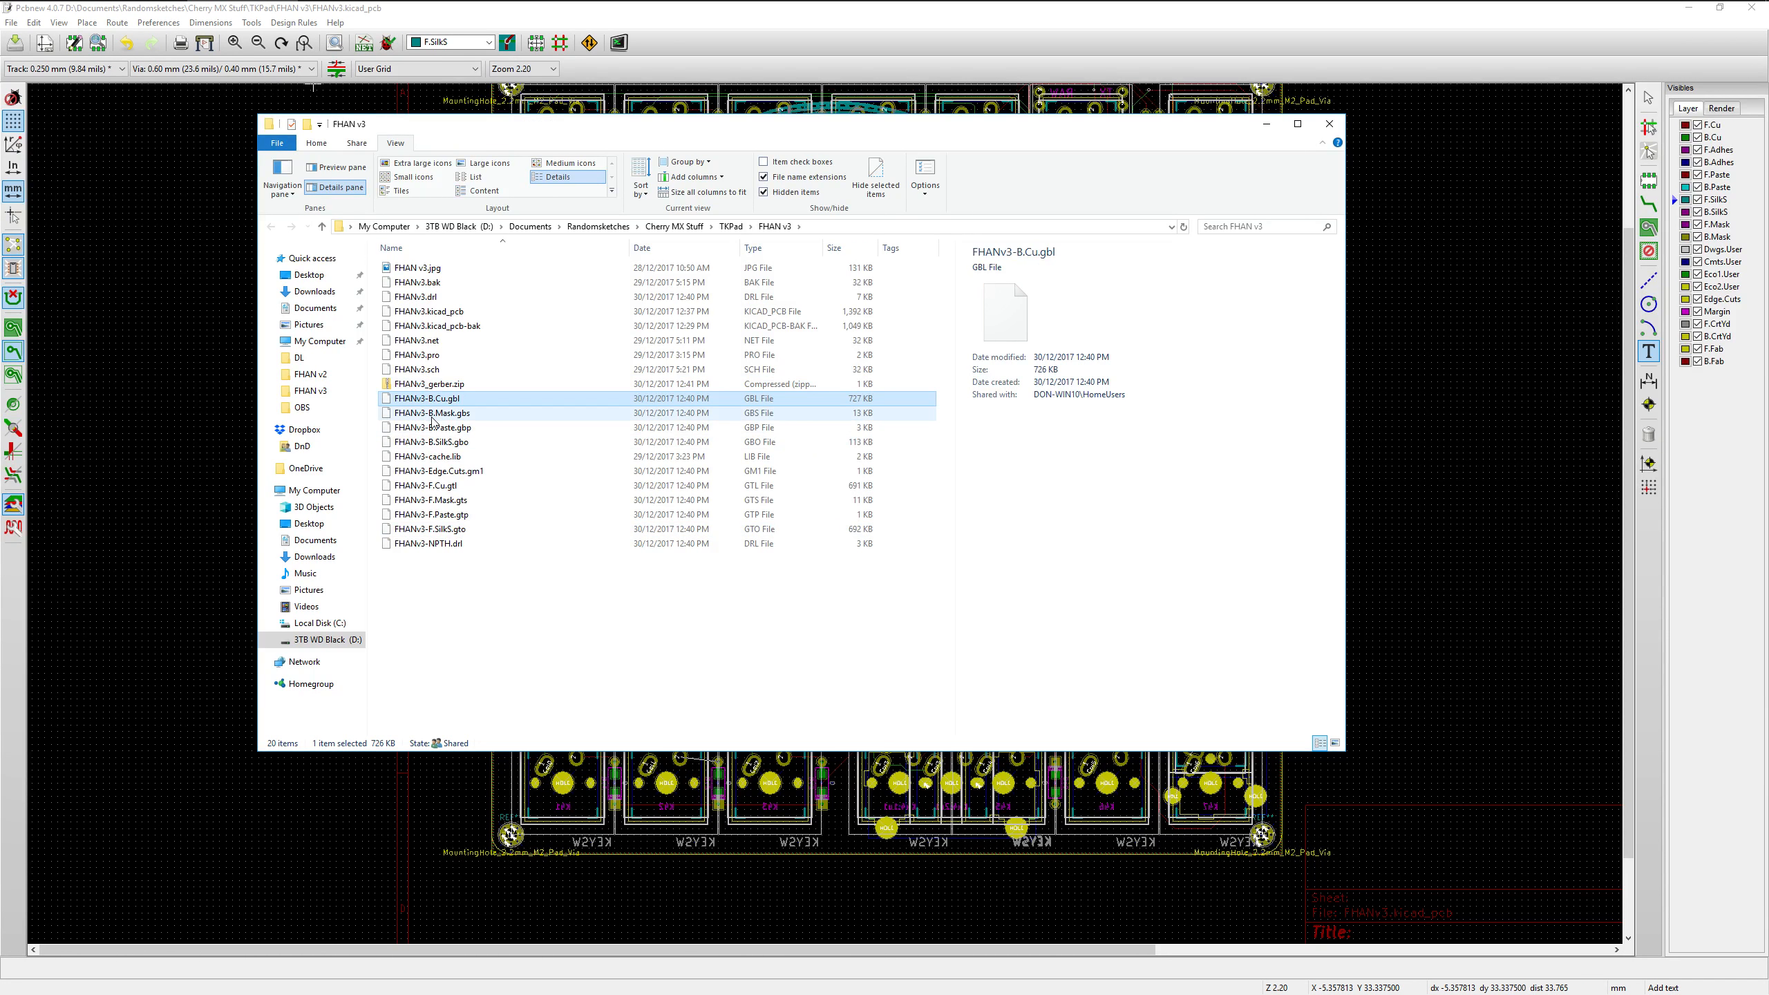
{"action": "left_click", "coordinate": [431, 416], "text": "ctrl"}
{"action": "left_click", "coordinate": [433, 430], "text": "ctrl"}
{"action": "left_click", "coordinate": [433, 445], "text": "ctrl"}
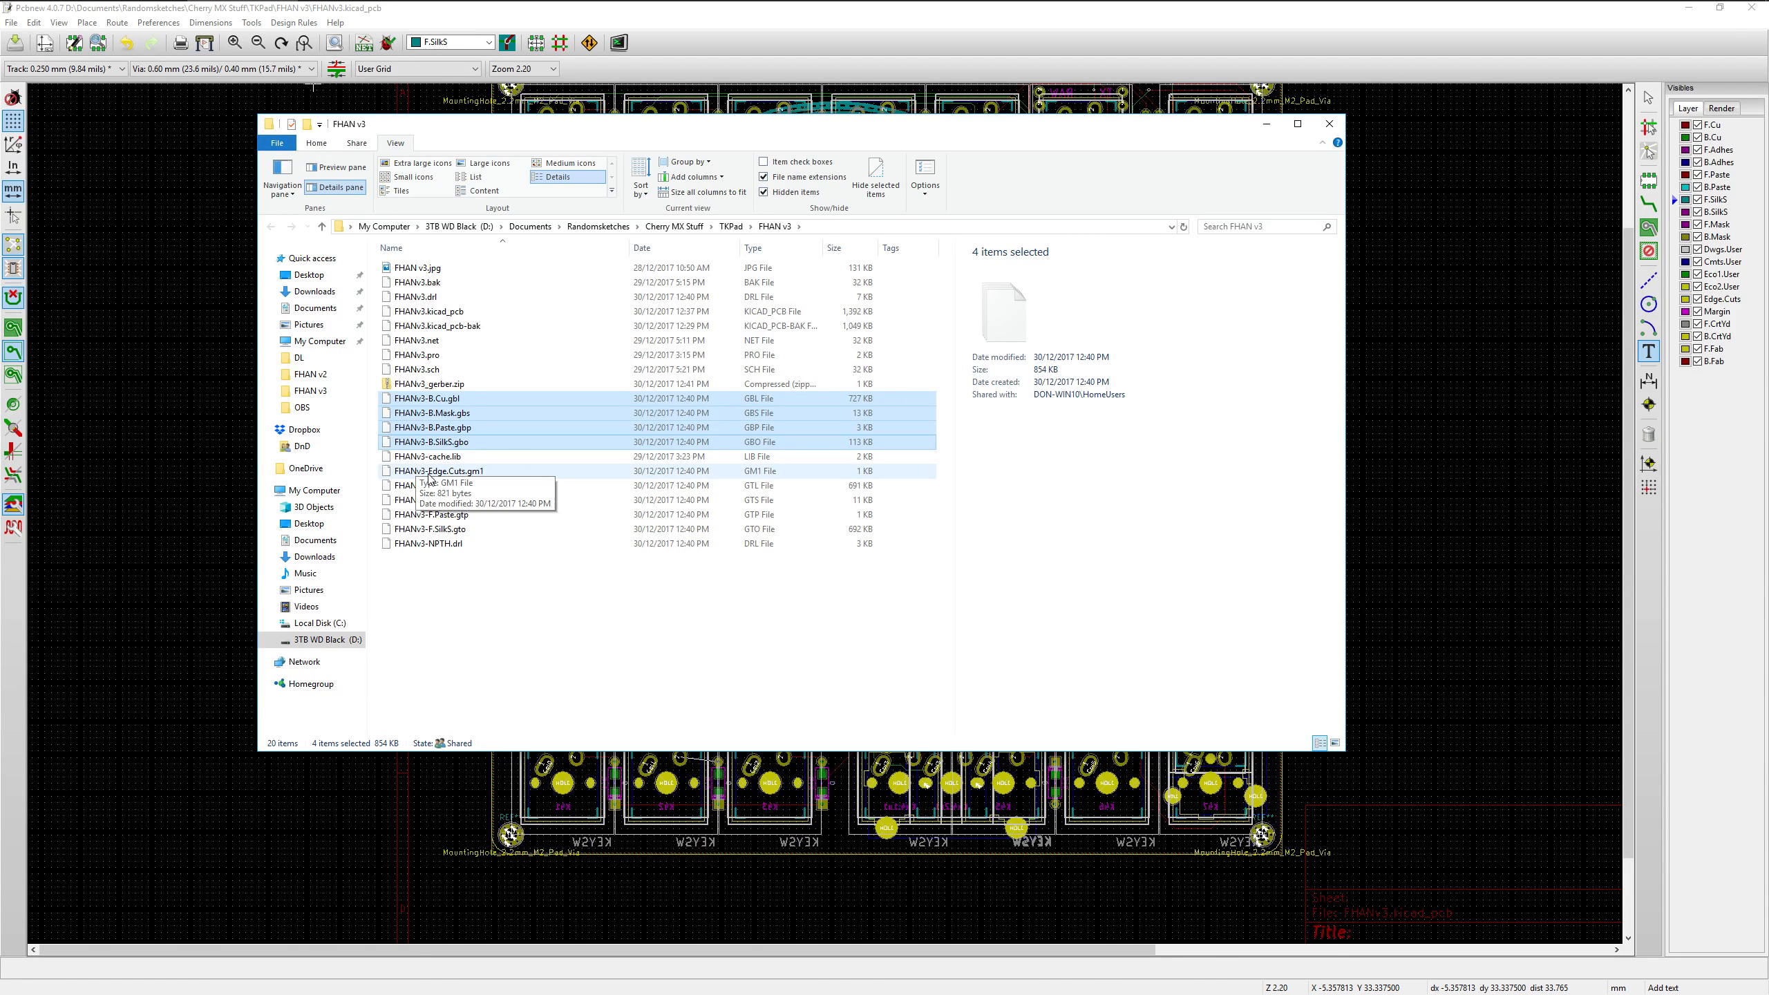
{"action": "left_click", "coordinate": [428, 472], "text": "ctrl"}
{"action": "left_click", "coordinate": [429, 487], "text": "ctrl"}
{"action": "left_click", "coordinate": [429, 500], "text": "ctrl"}
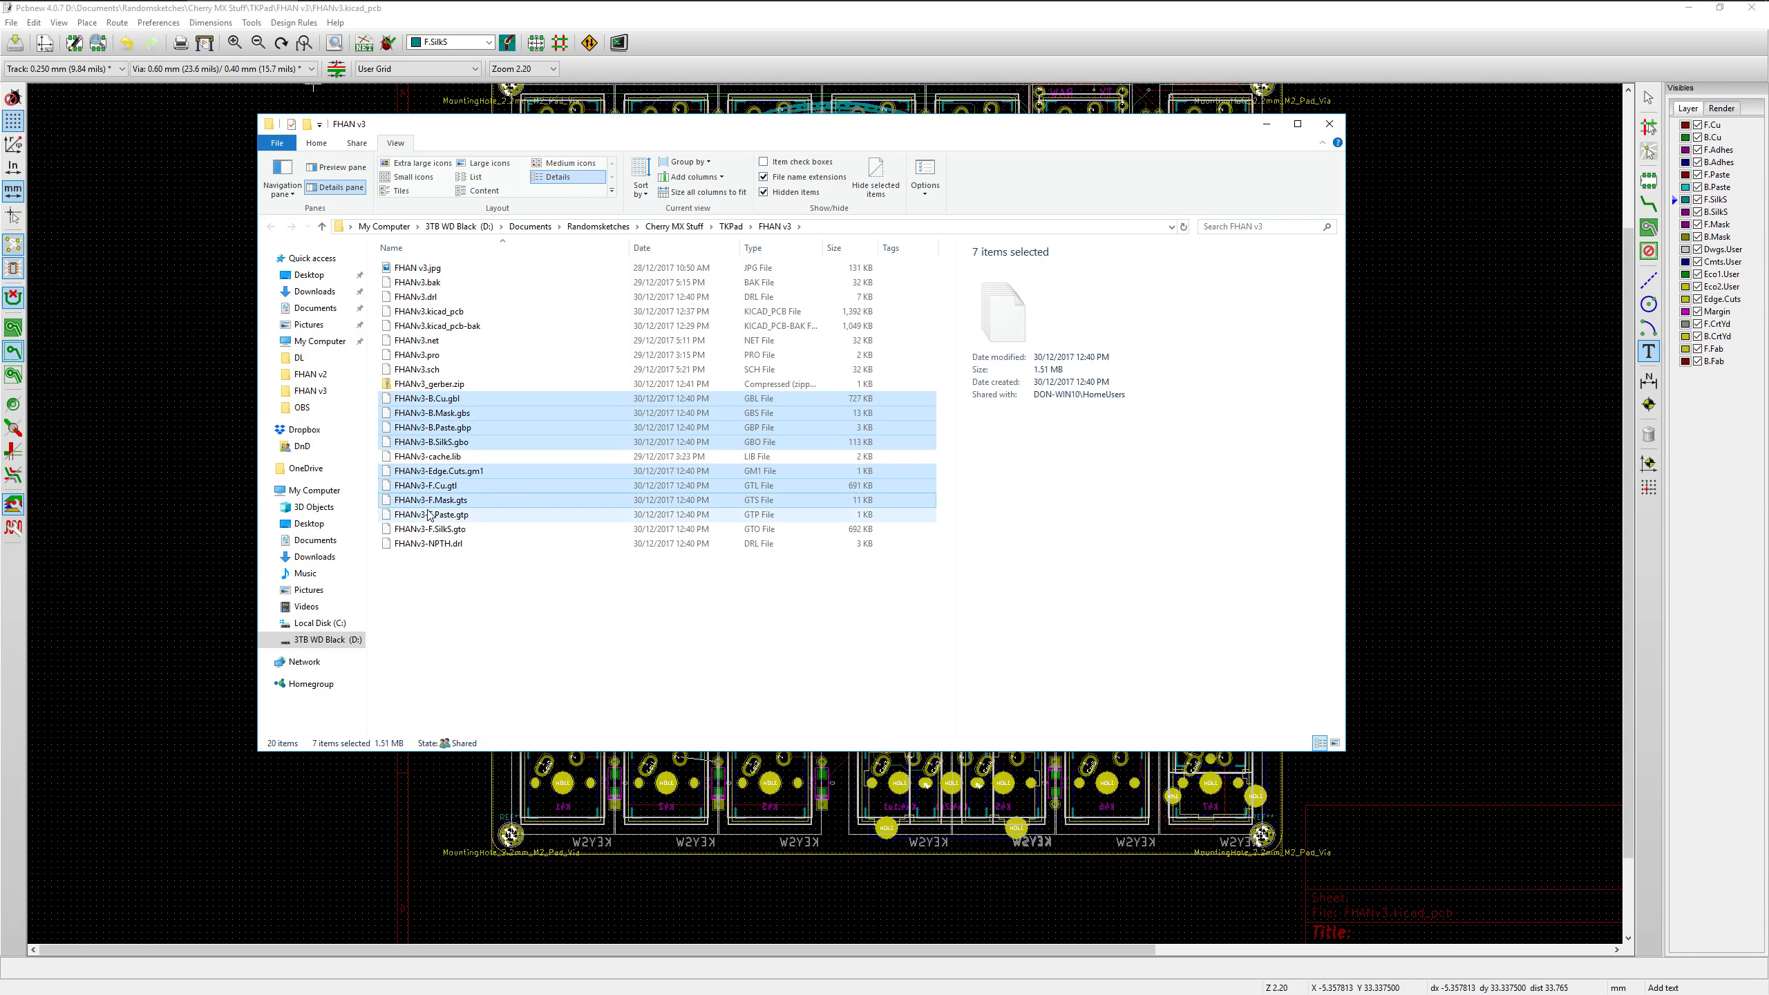
{"action": "left_click", "coordinate": [428, 515], "text": "ctrl"}
{"action": "left_click", "coordinate": [434, 531], "text": "ctrl"}
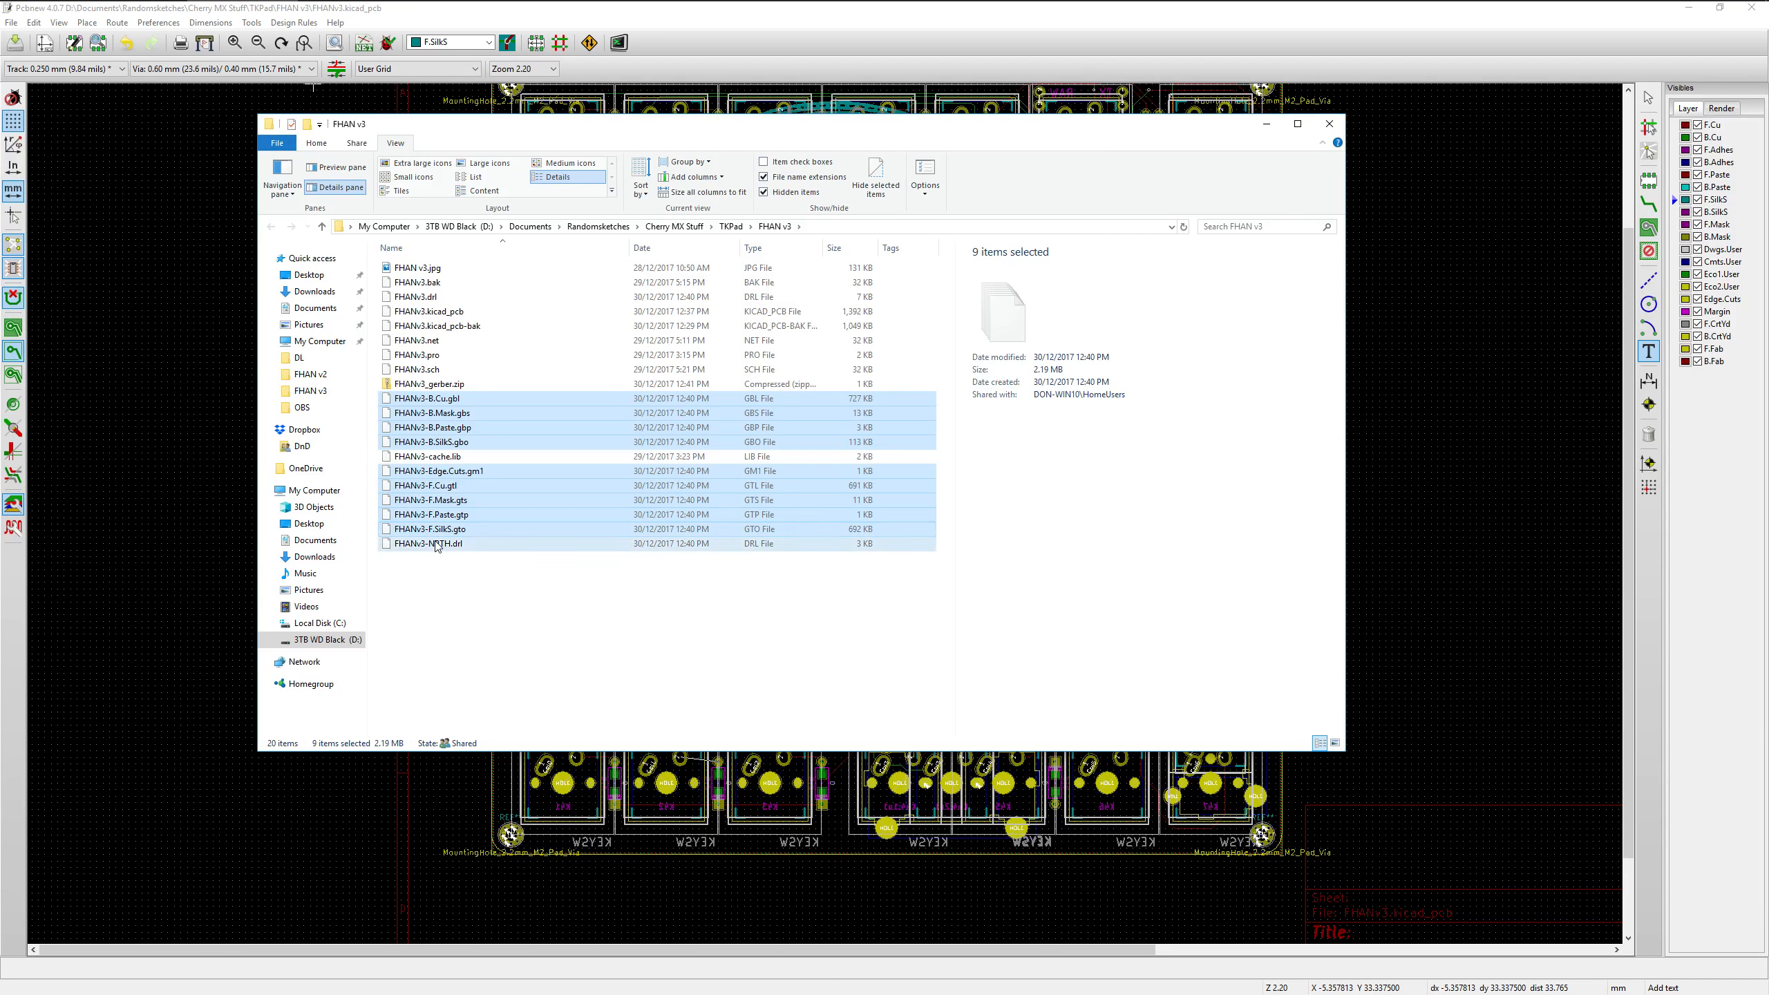
{"action": "left_click", "coordinate": [435, 545], "text": "ctrl"}
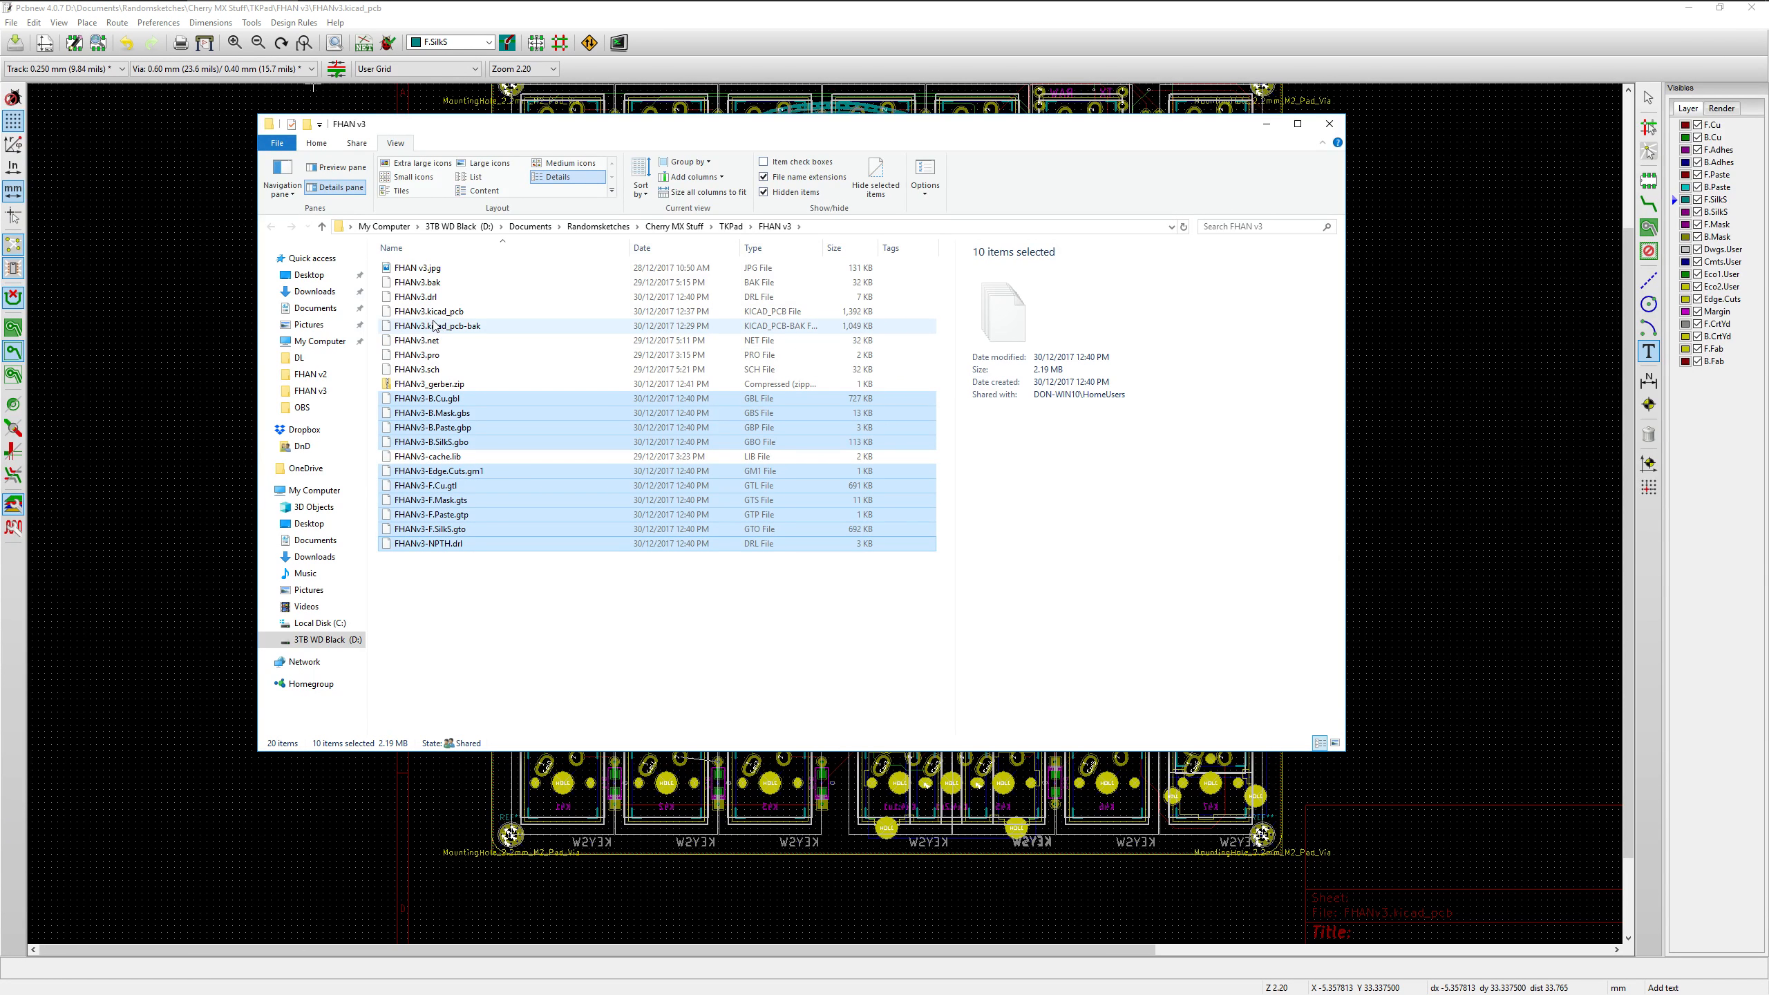
{"action": "left_click", "coordinate": [417, 299], "text": "ctrl"}
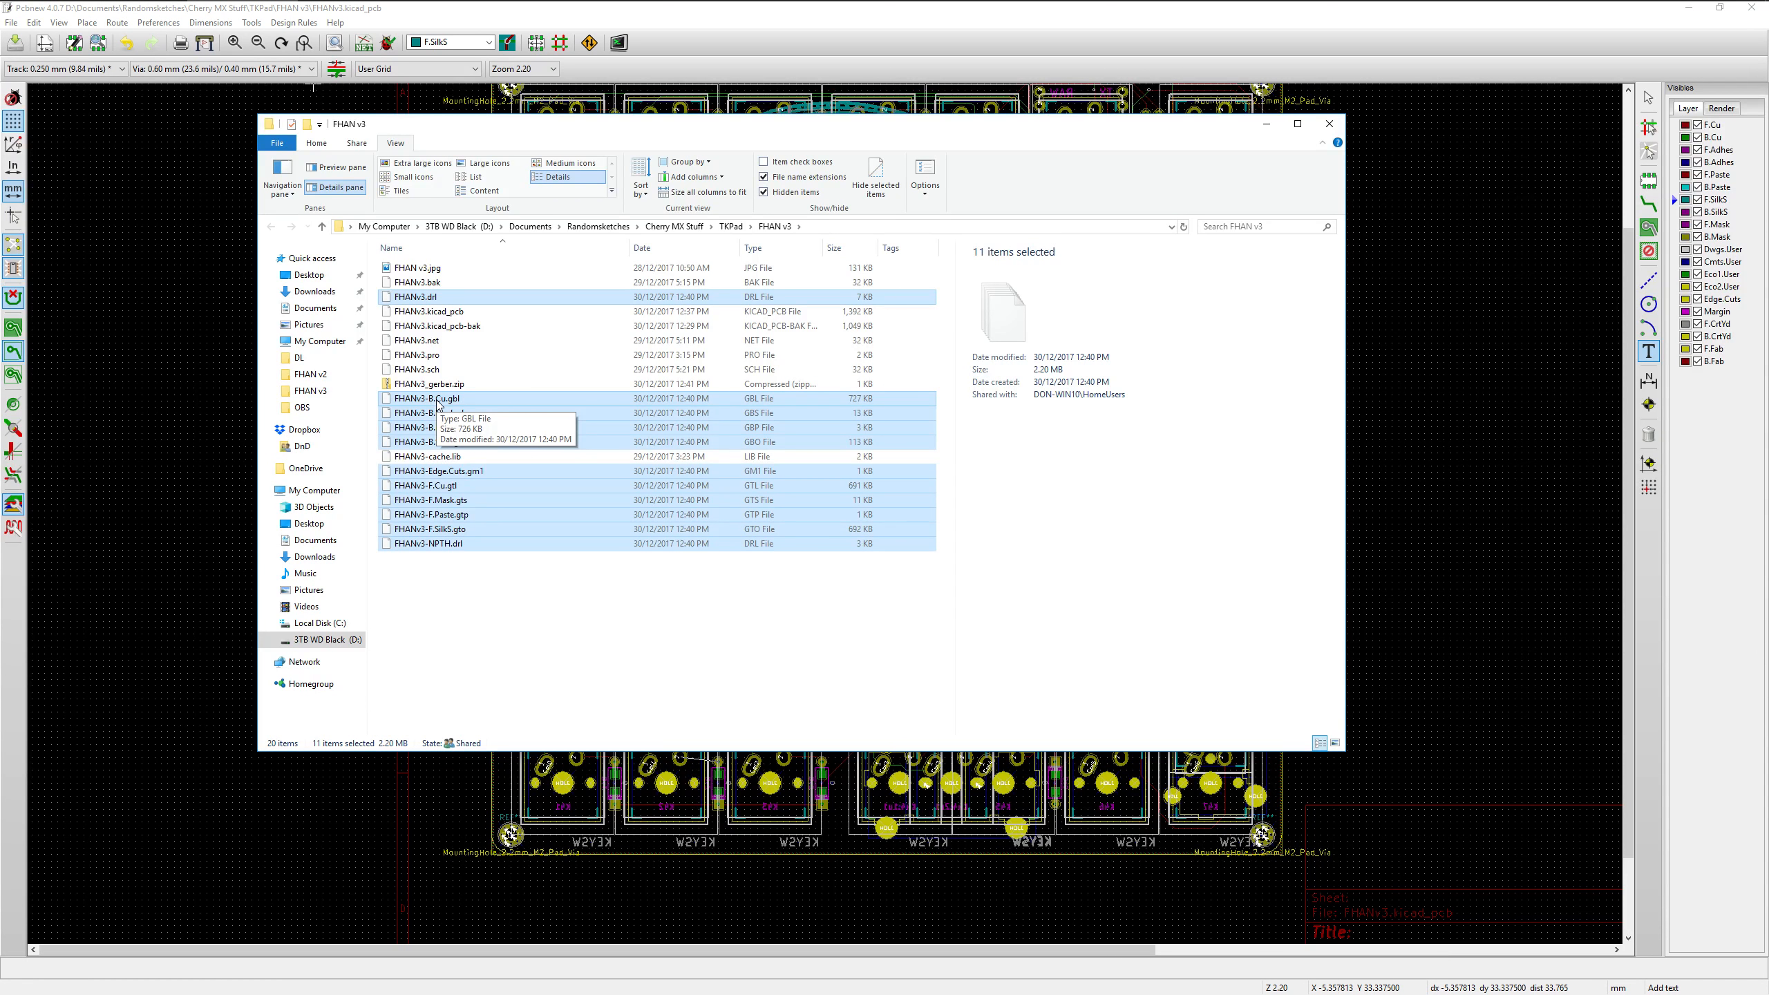
Check the contents of FHANv3_gerber.zip, then return to the FHAN v3 folder with nothing selected
{"action": "double_click", "coordinate": [420, 386]}
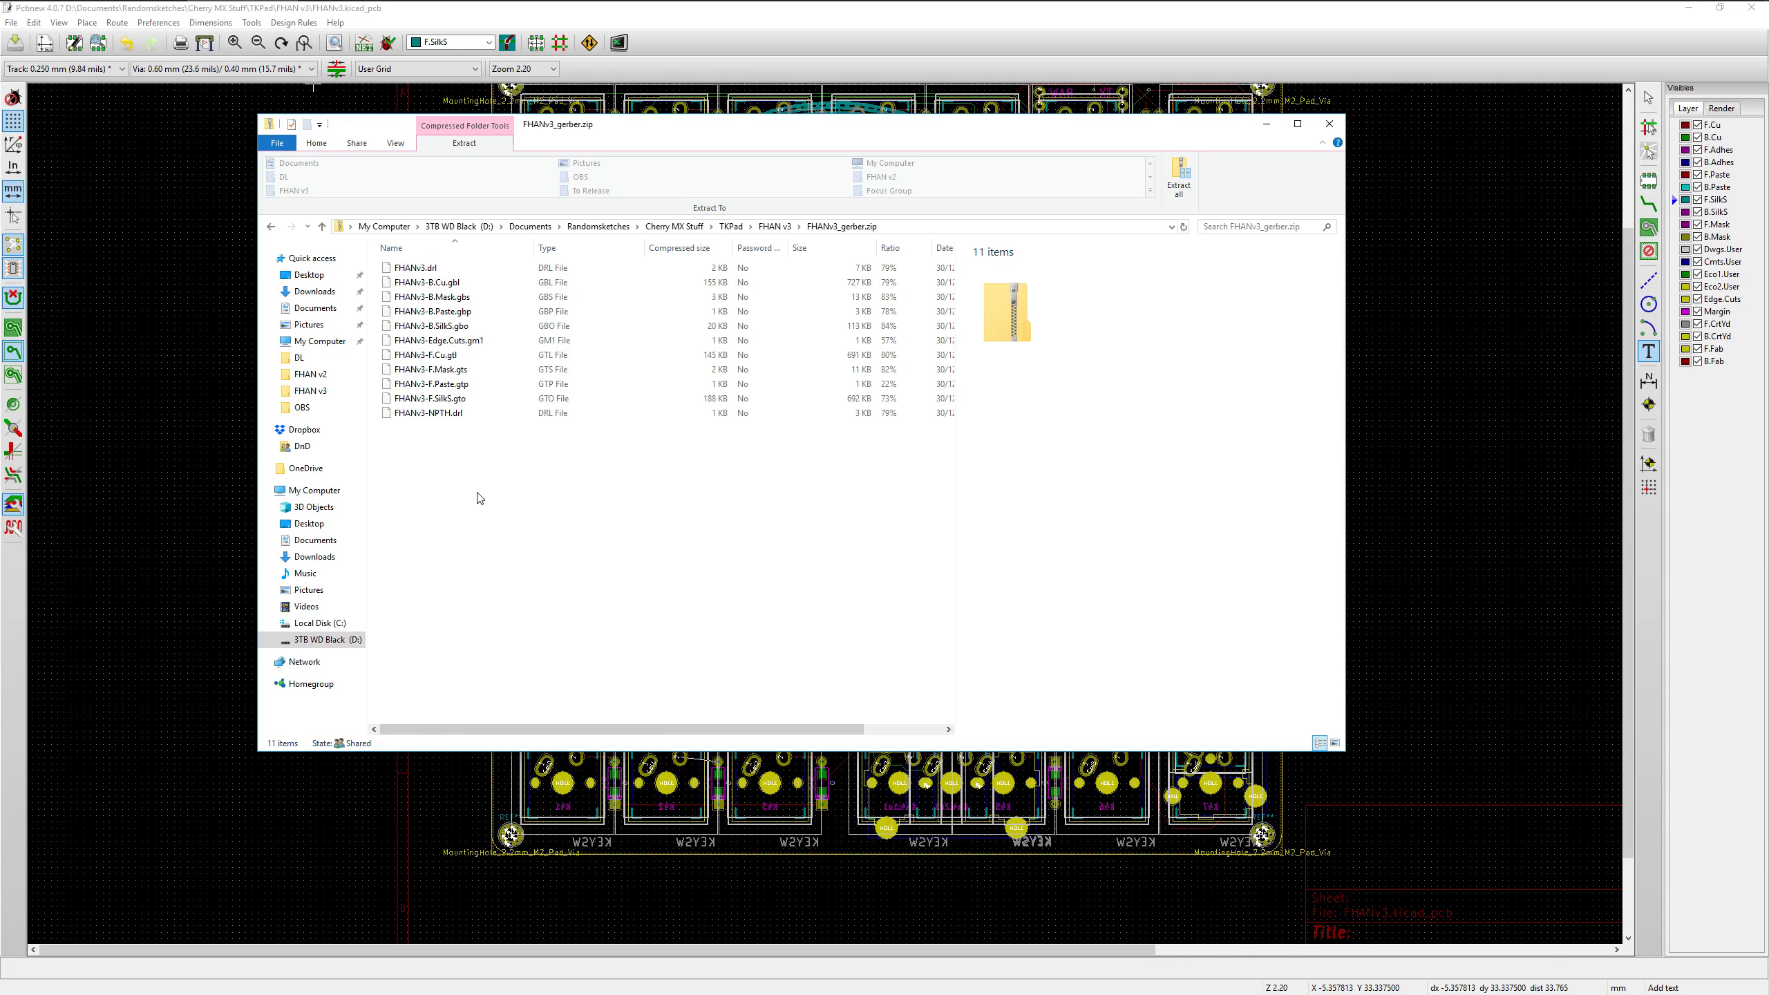
{"action": "left_click", "coordinate": [775, 227]}
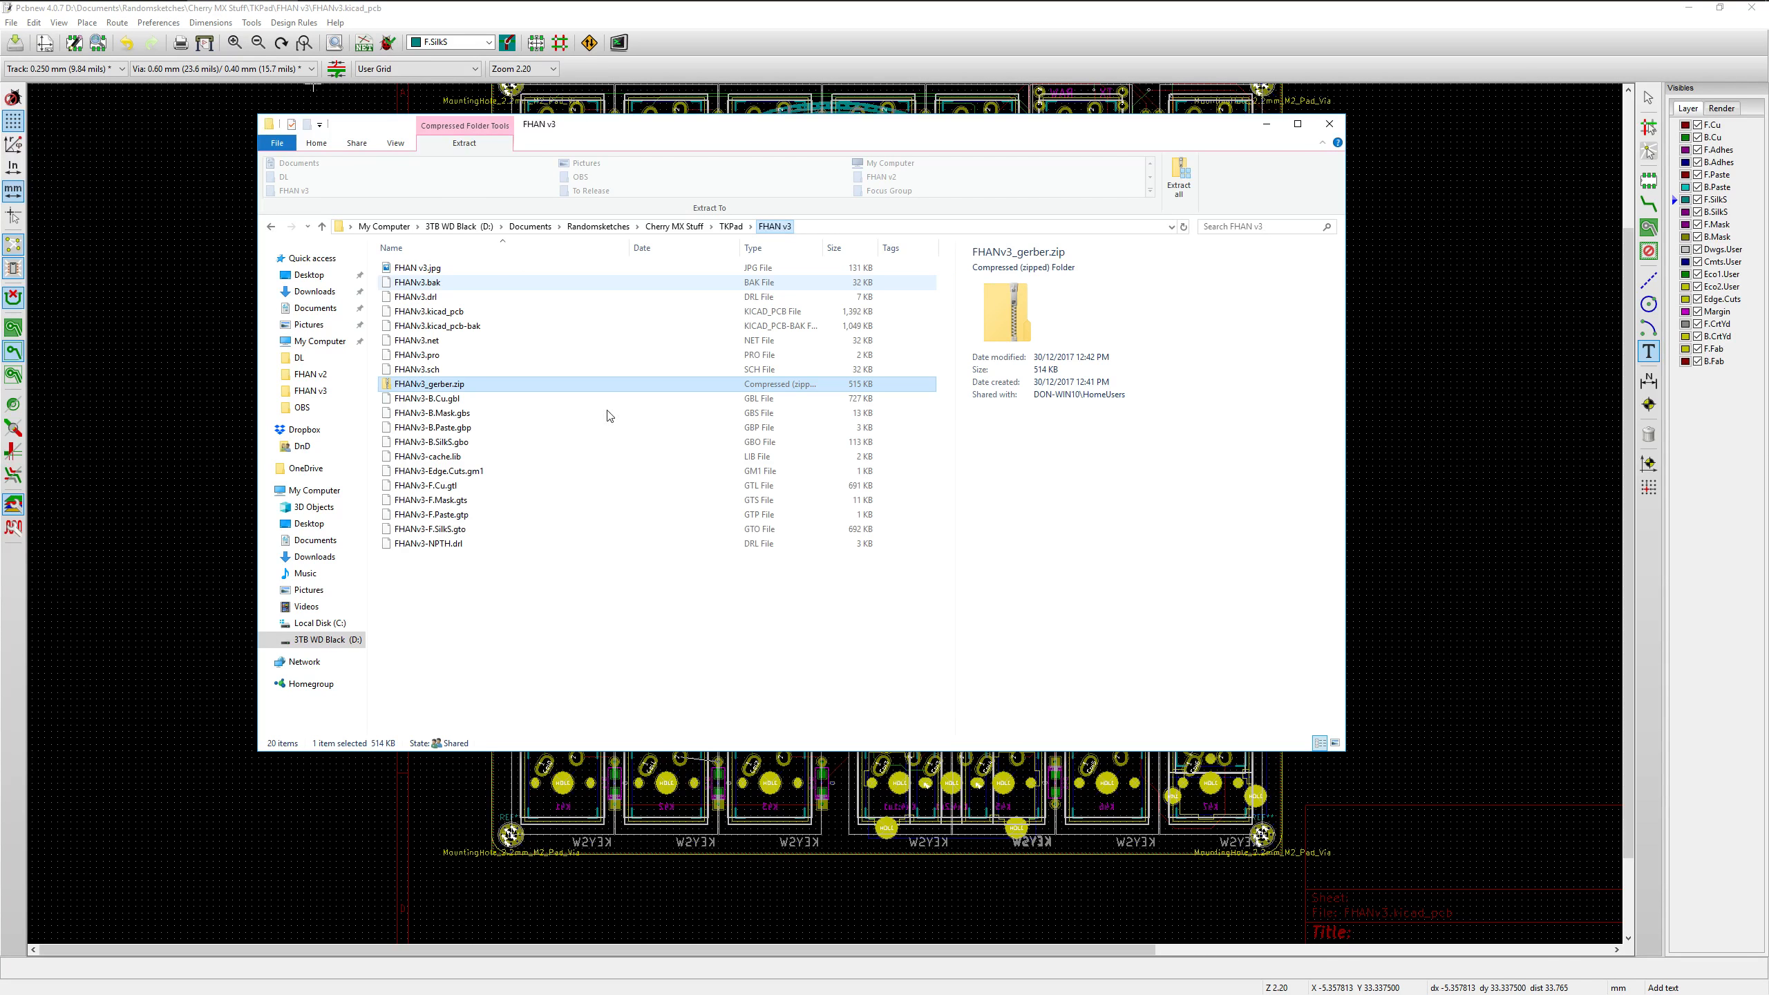
{"action": "left_click", "coordinate": [571, 626]}
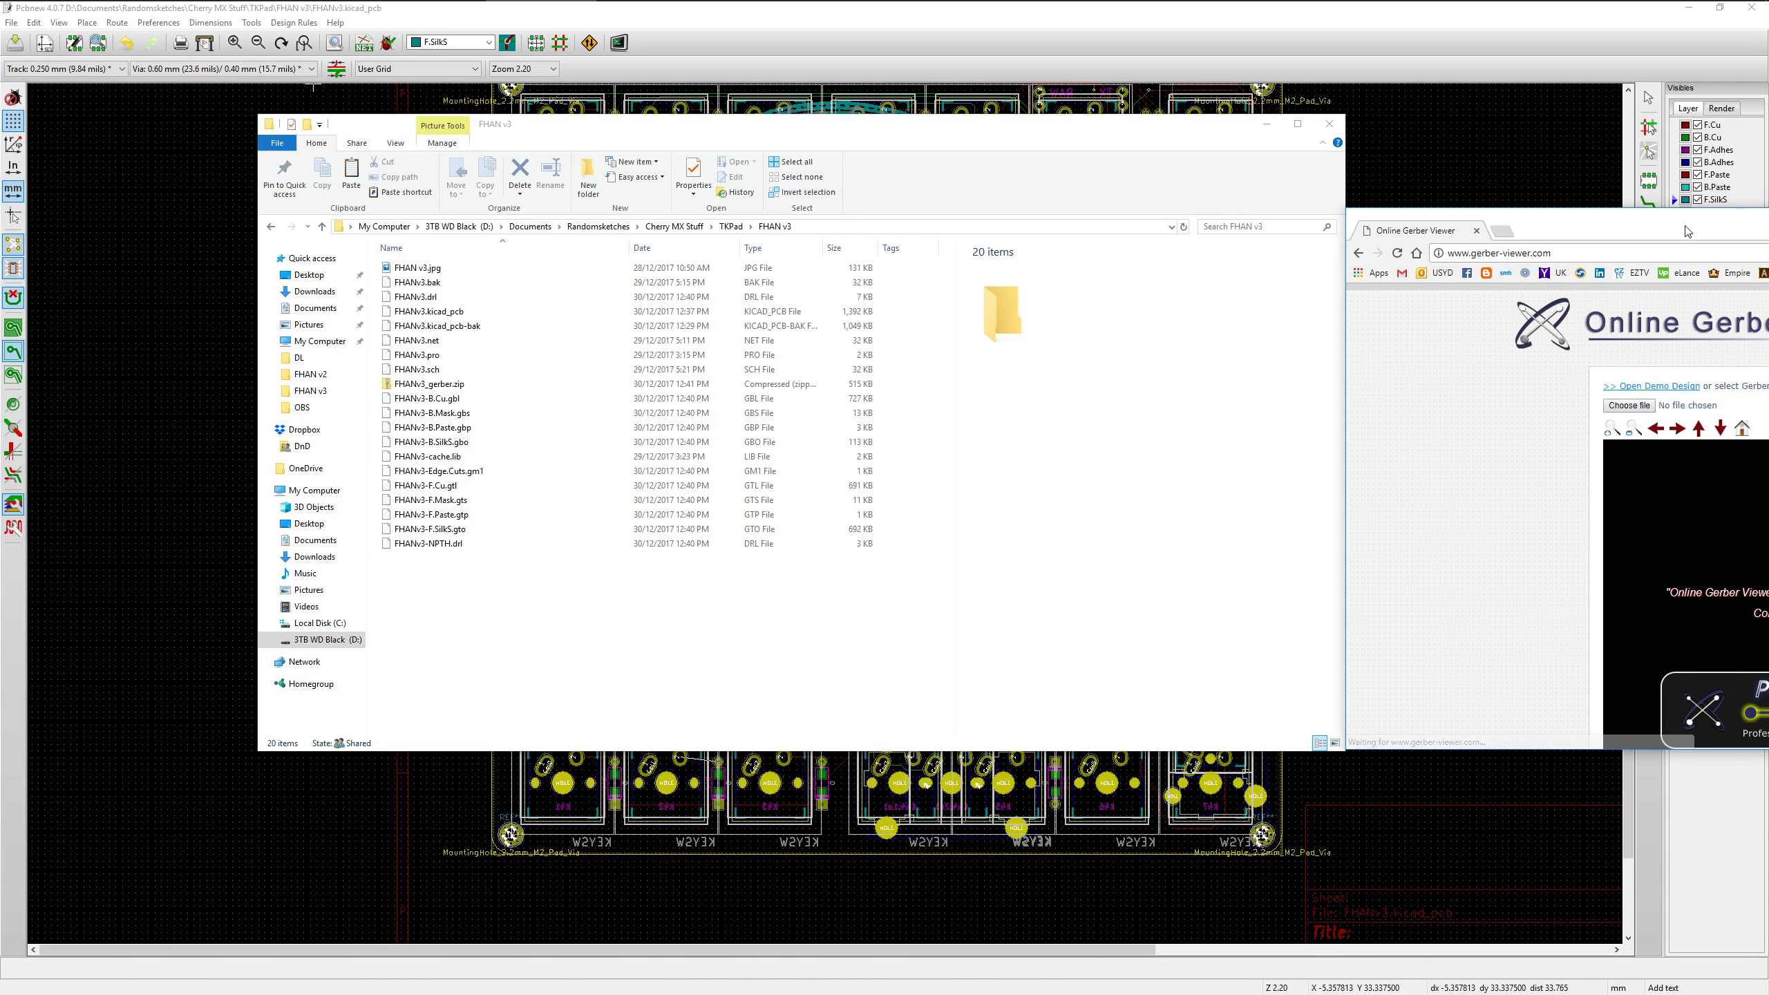
Switch to the Online Gerber-Viewer in Chrome and upload FHANv3_gerber.zip from the FHAN v3 folder, accepting the file-transfer terms
{"action": "left_click_drag", "start_coordinate": [1684, 226], "coordinate": [952, 41]}
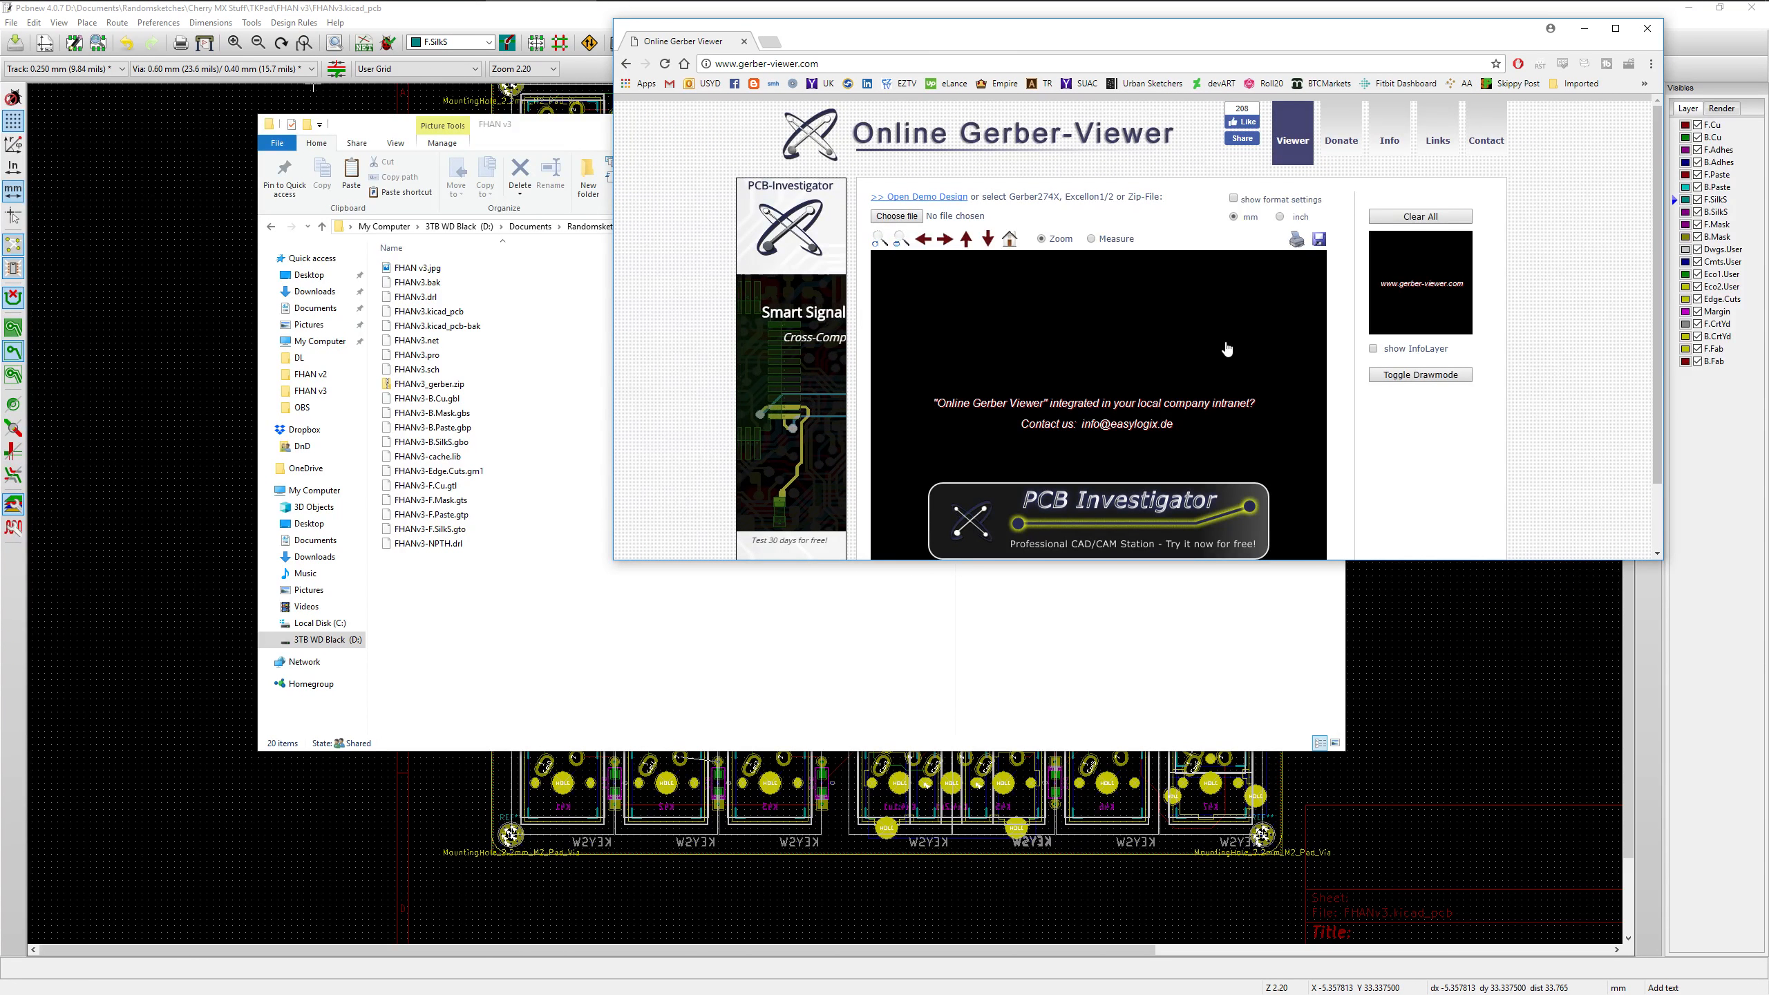
{"action": "left_click", "coordinate": [897, 217]}
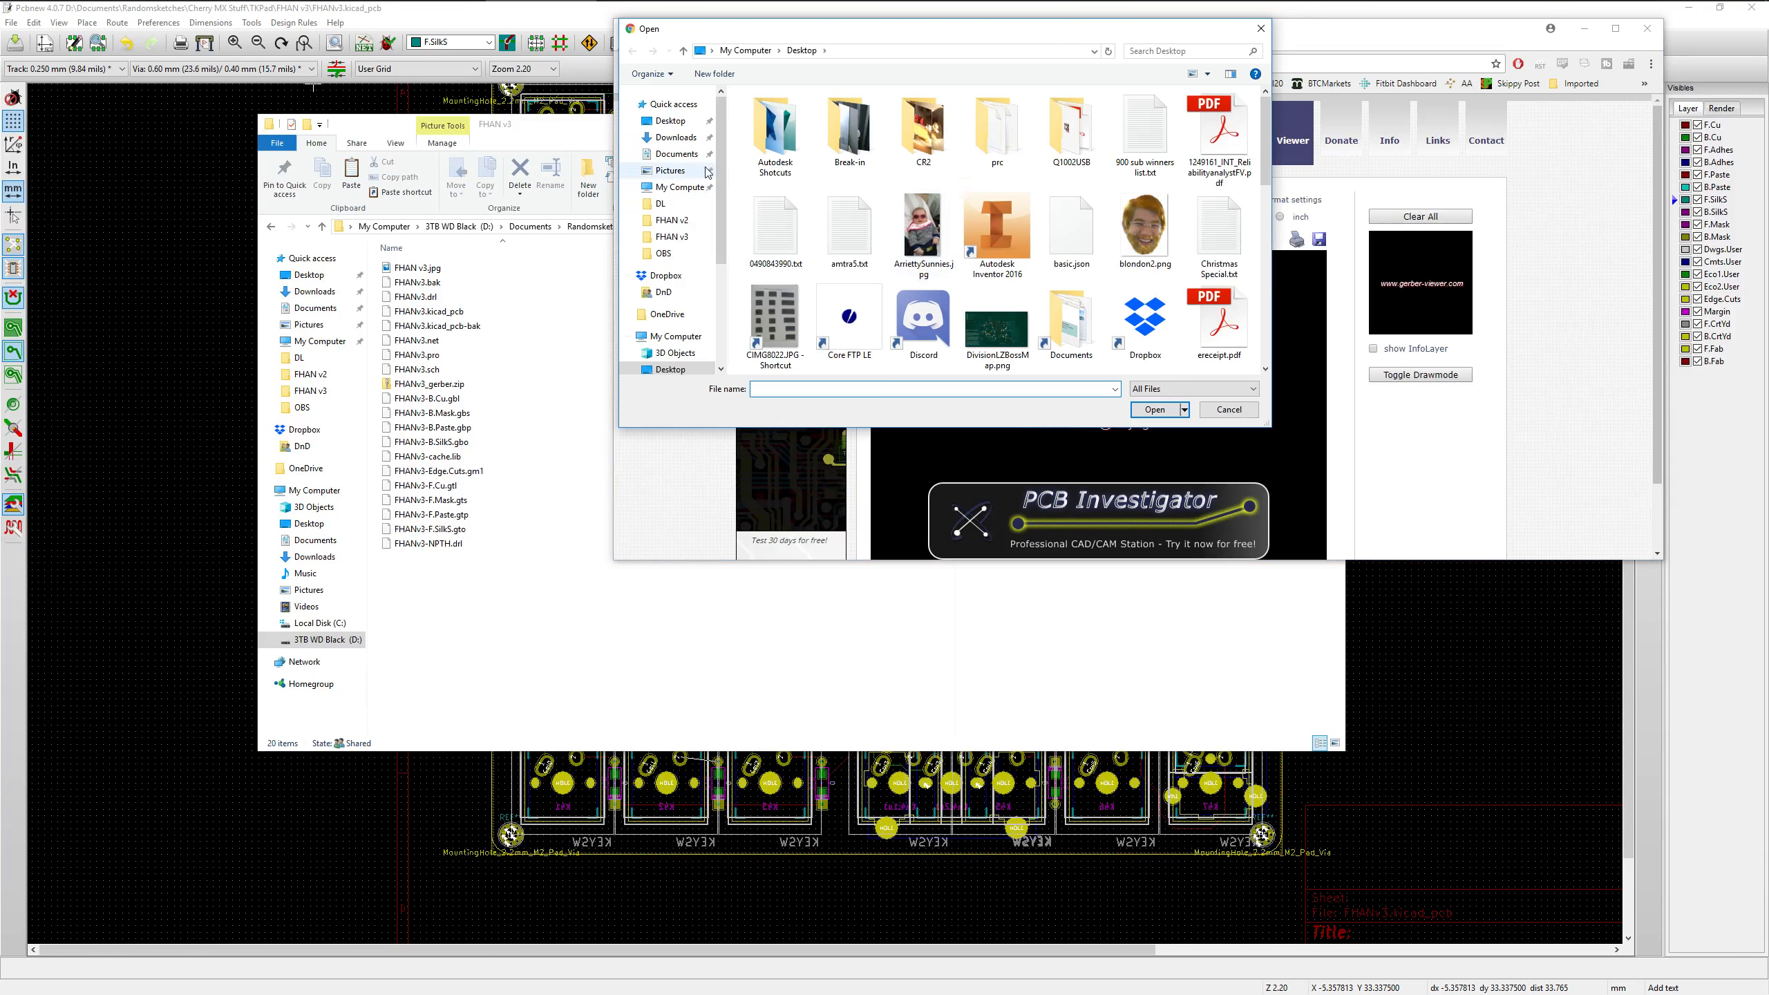
{"action": "left_click", "coordinate": [682, 240]}
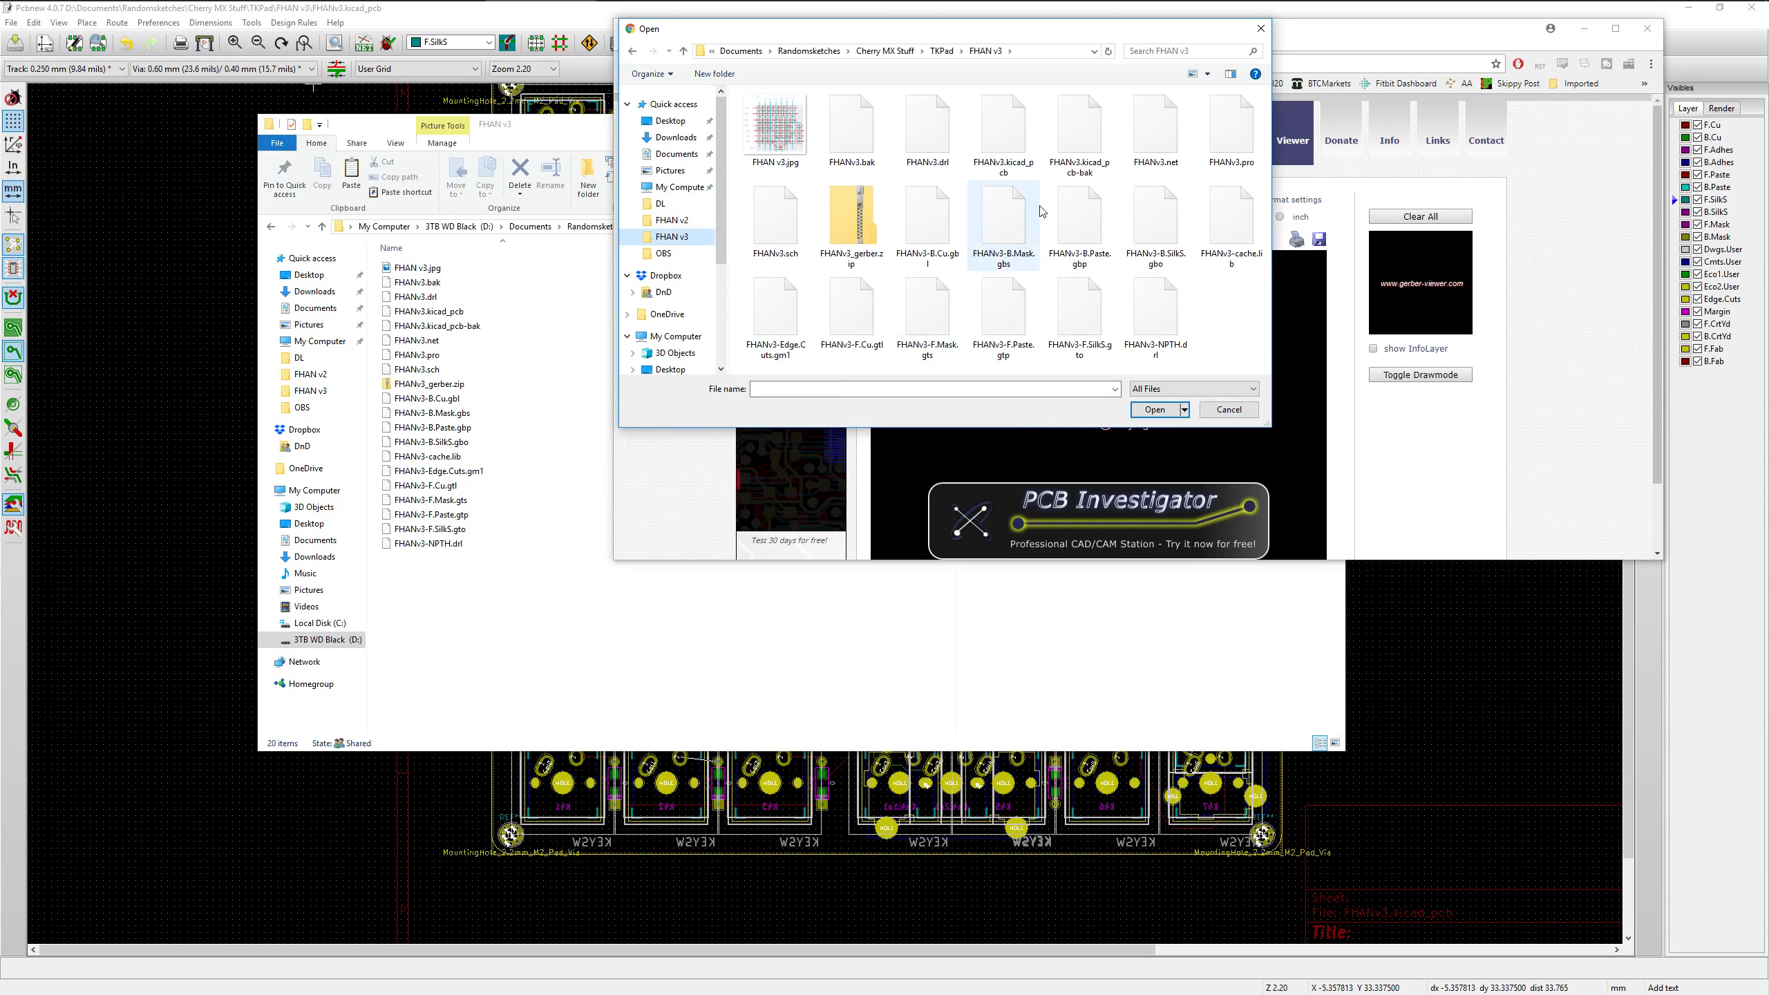
{"action": "left_click", "coordinate": [856, 213]}
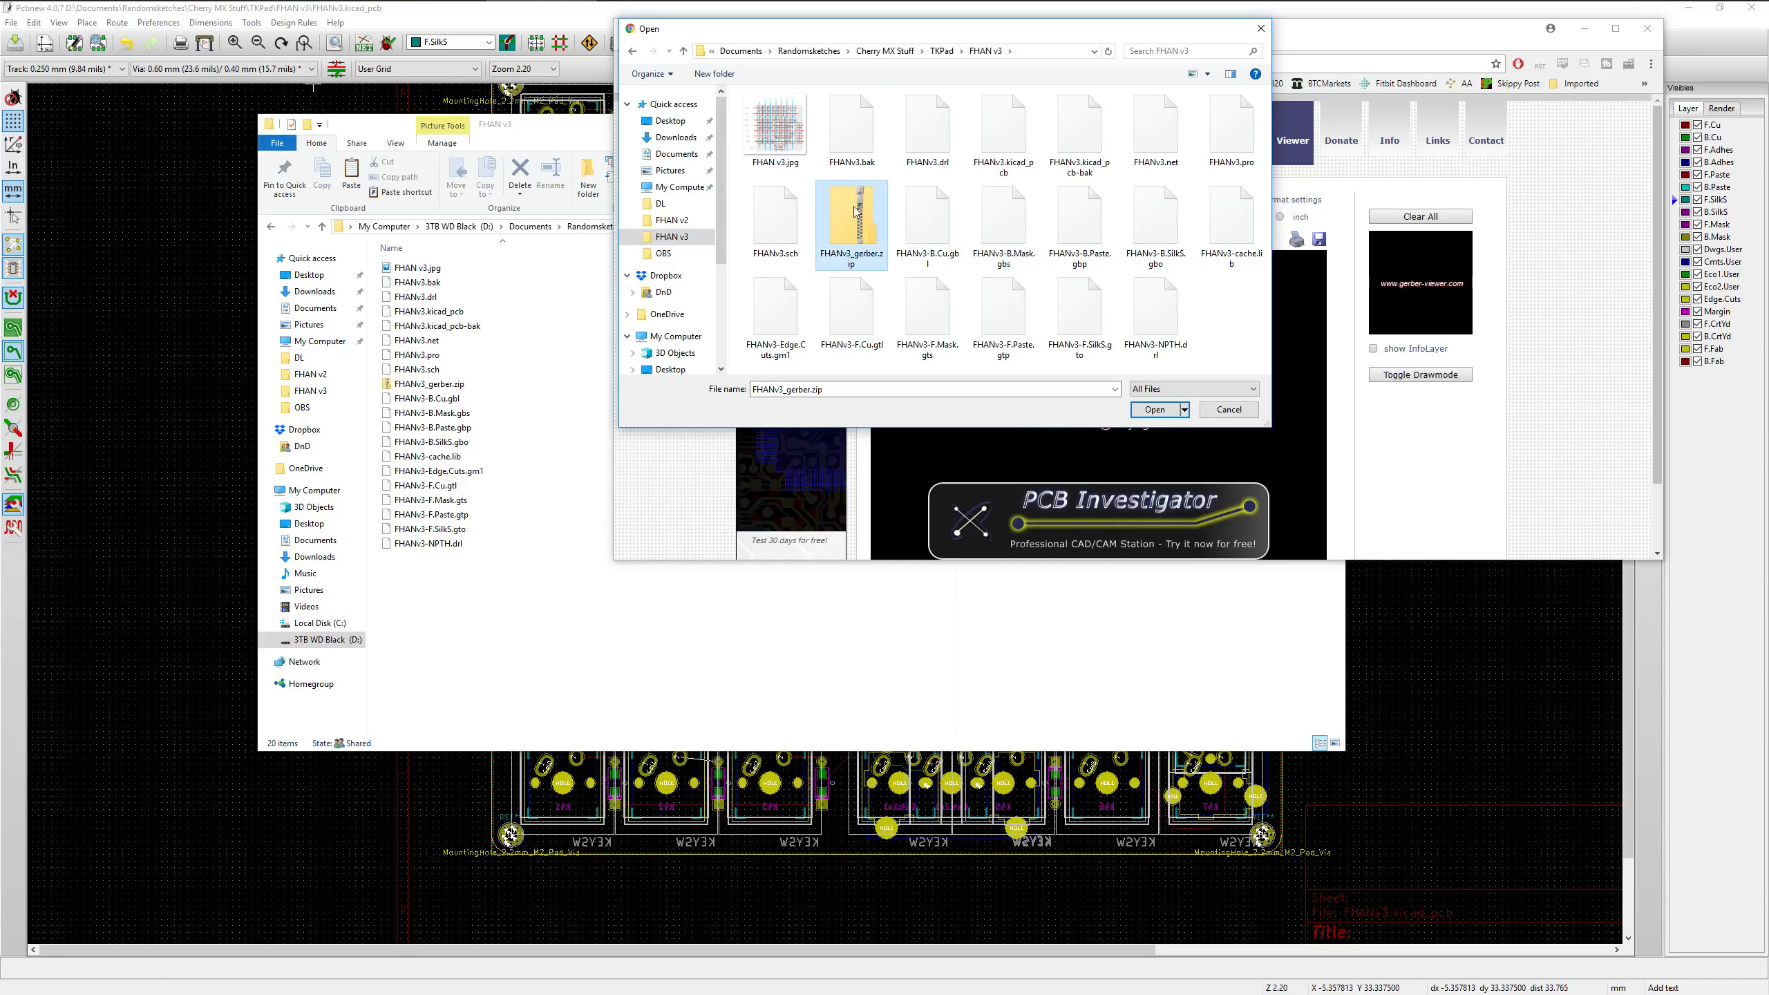
{"action": "left_click", "coordinate": [1155, 411]}
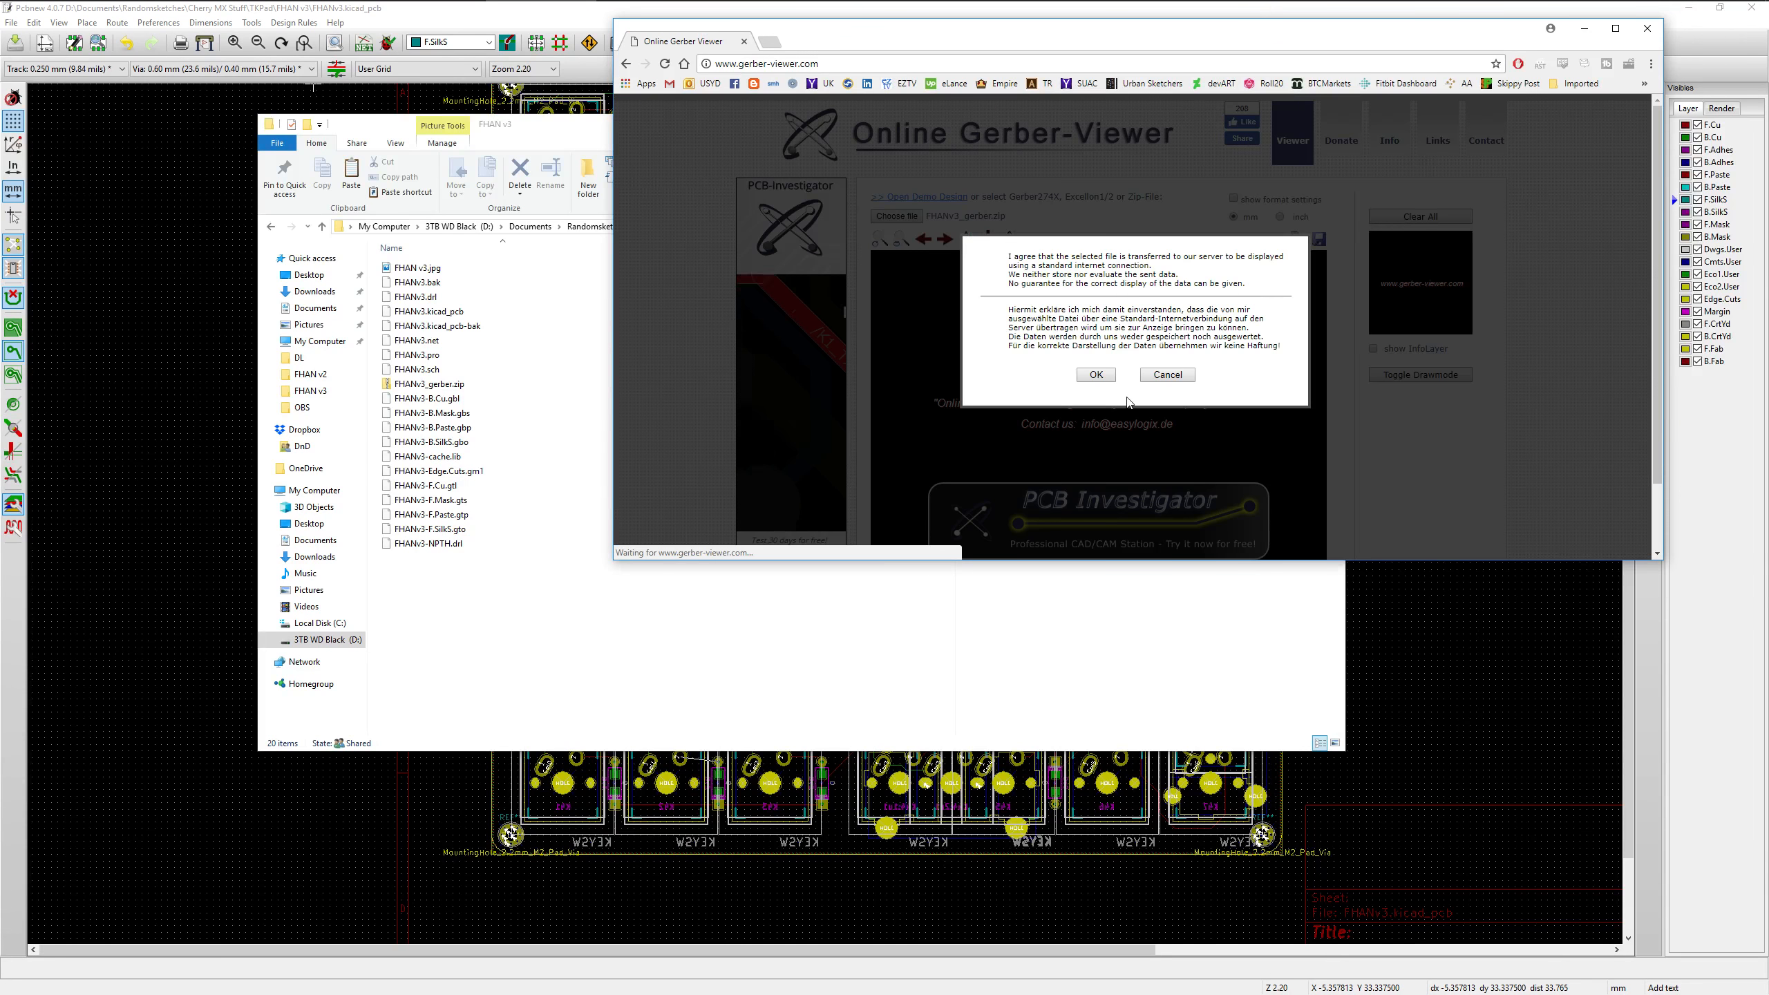
{"action": "left_click", "coordinate": [1097, 376]}
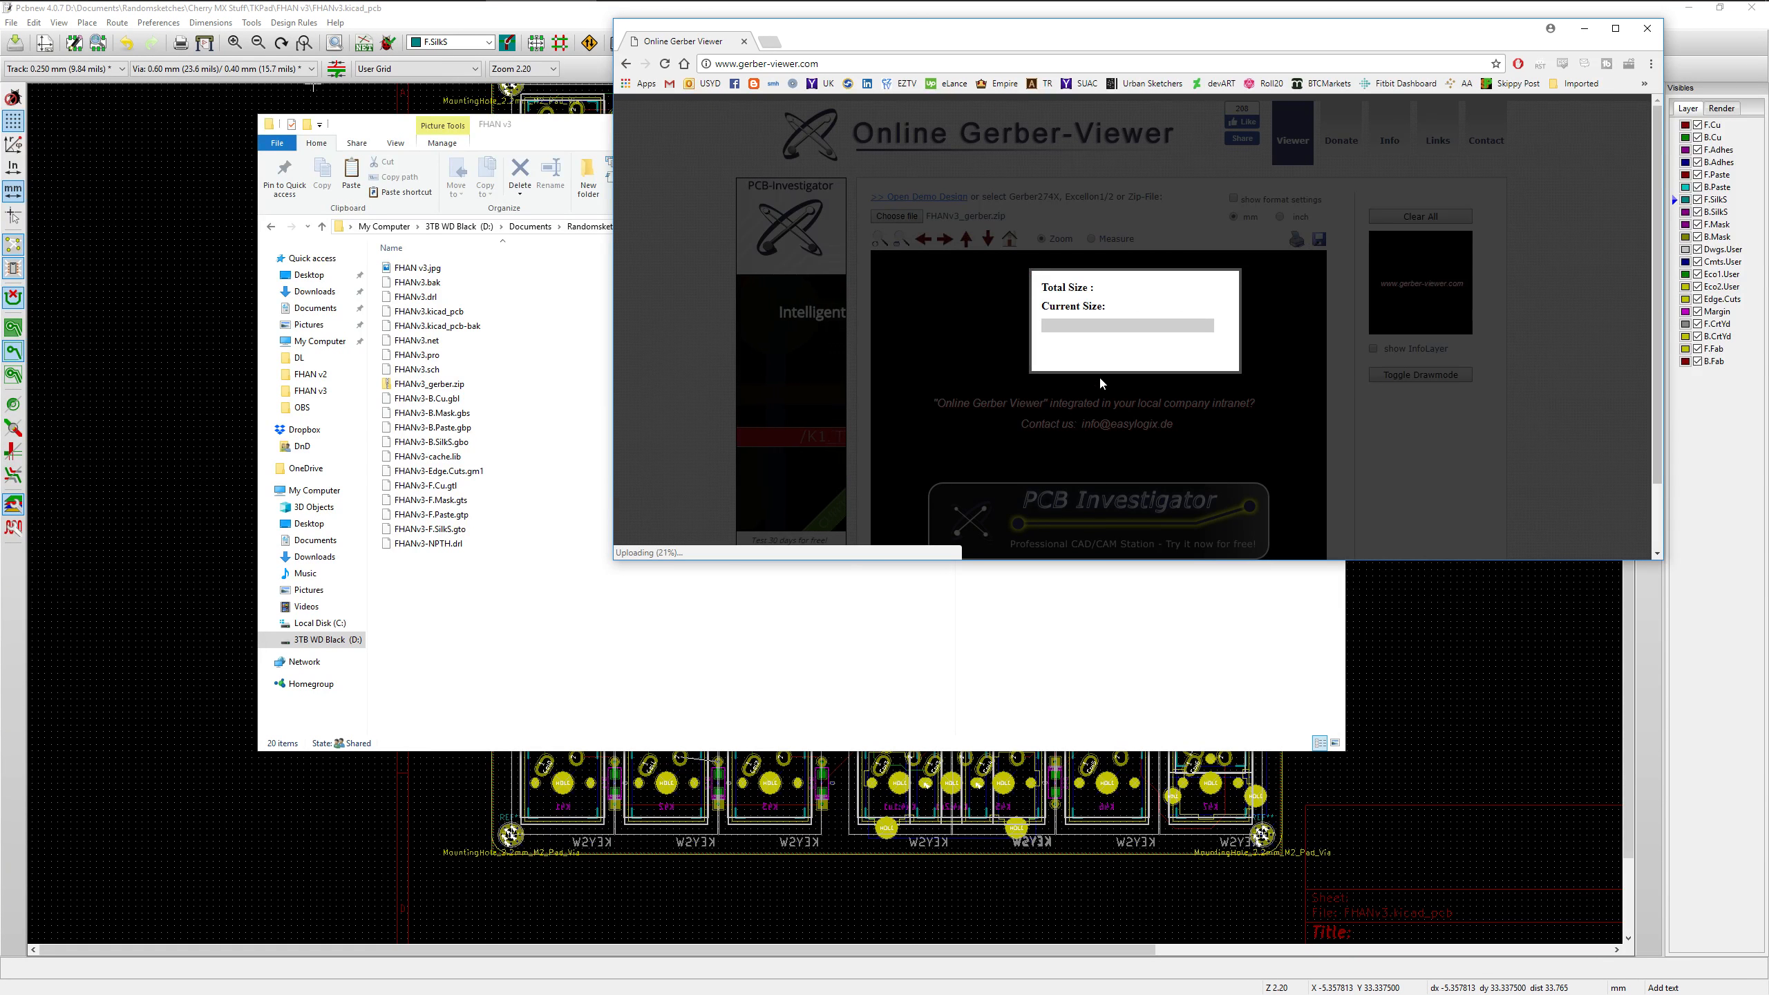
Maximize the viewer window and inspect the B.Cu, B.Mask, B.Paste, B.SilkS and Edge.Cuts layers one at a time
{"action": "double_click", "coordinate": [1061, 42]}
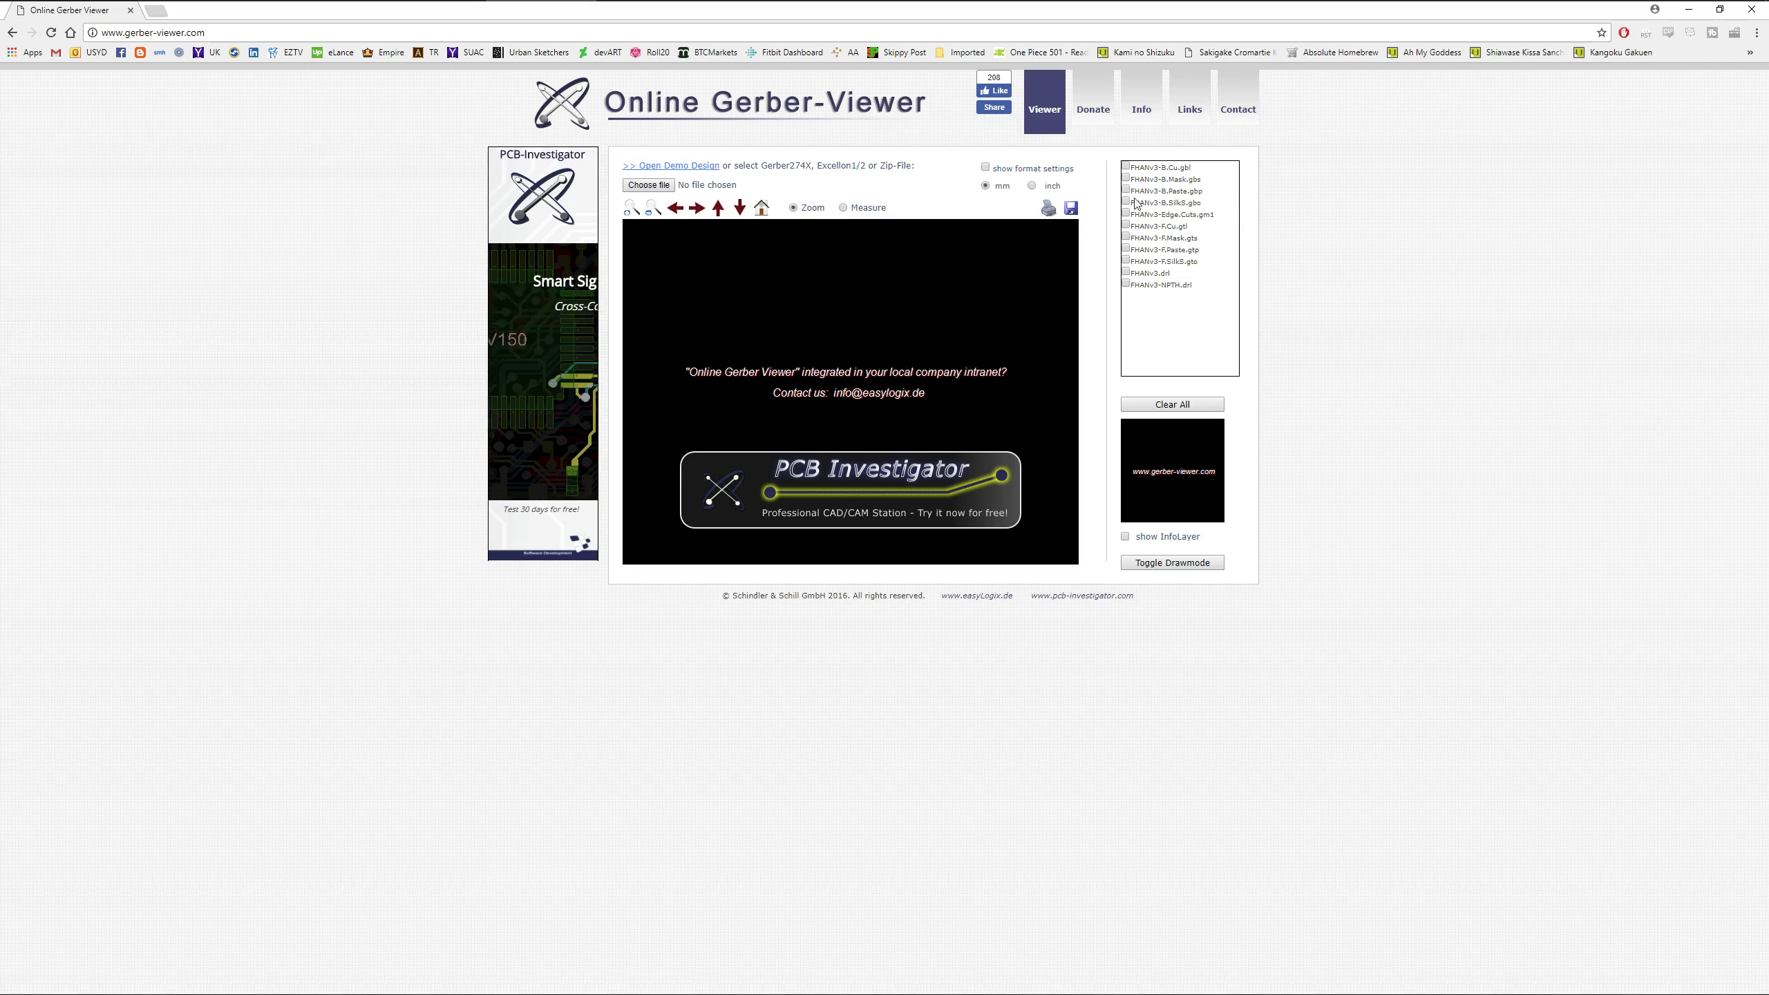
{"action": "left_click", "coordinate": [1126, 167]}
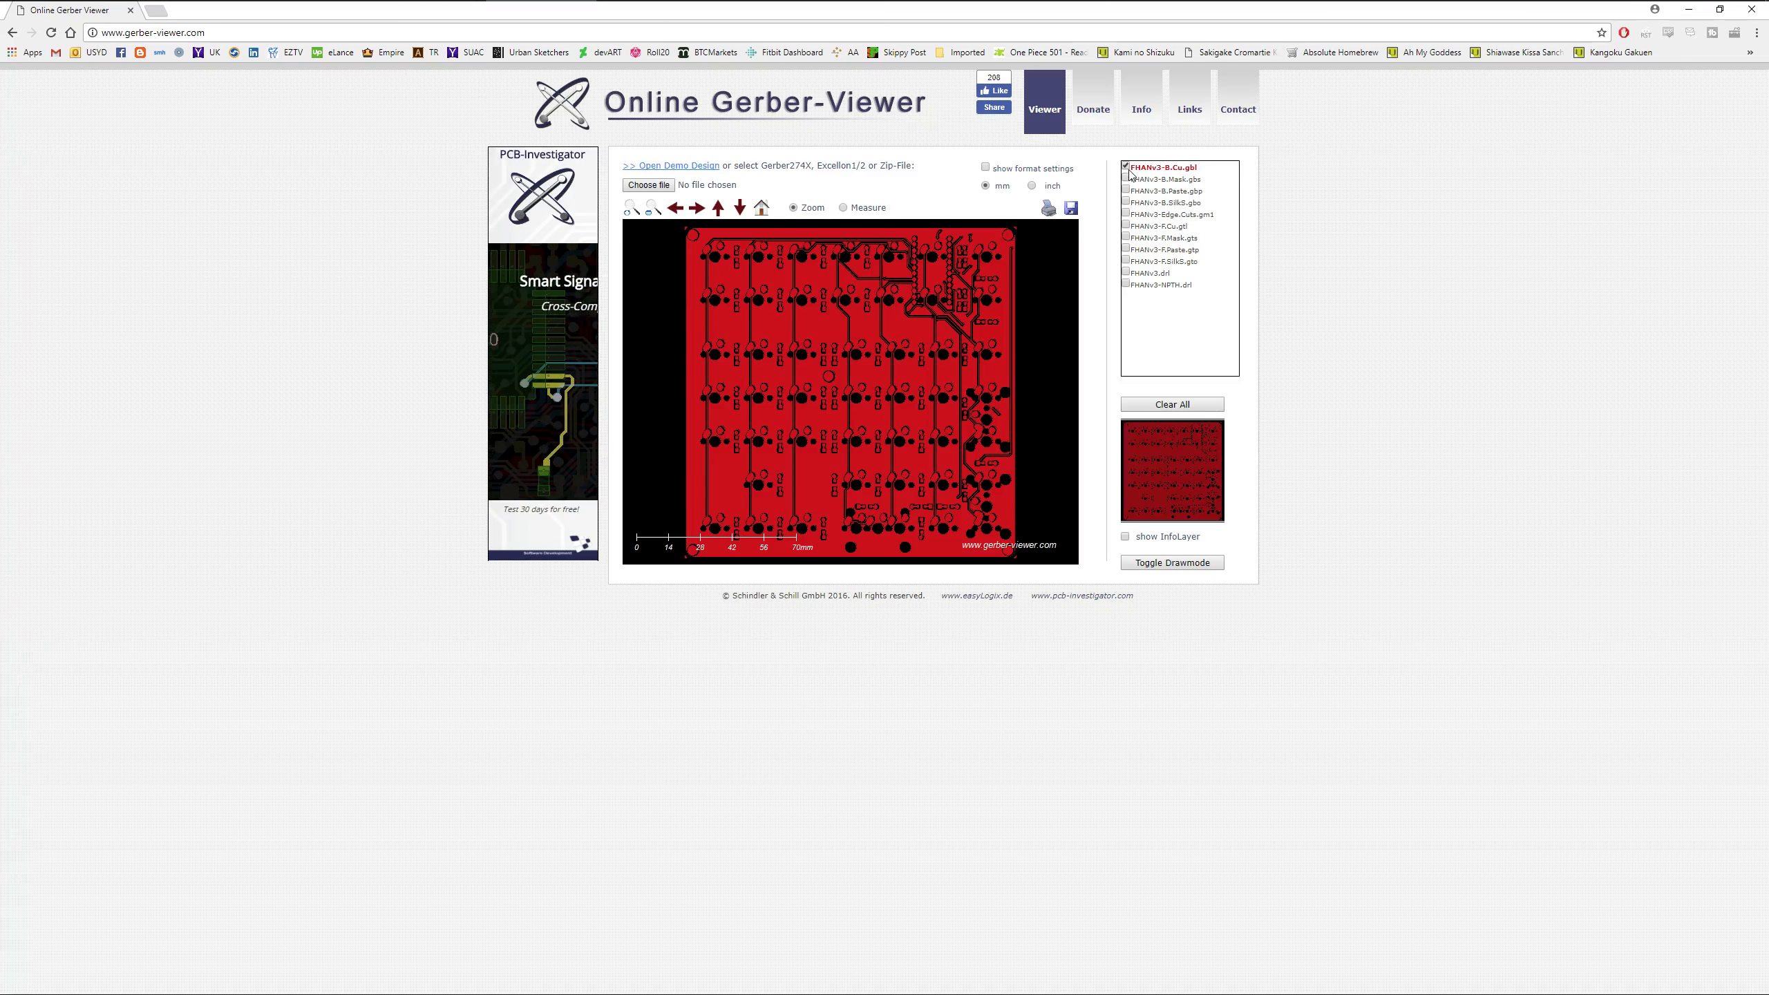
{"action": "left_click", "coordinate": [1125, 167]}
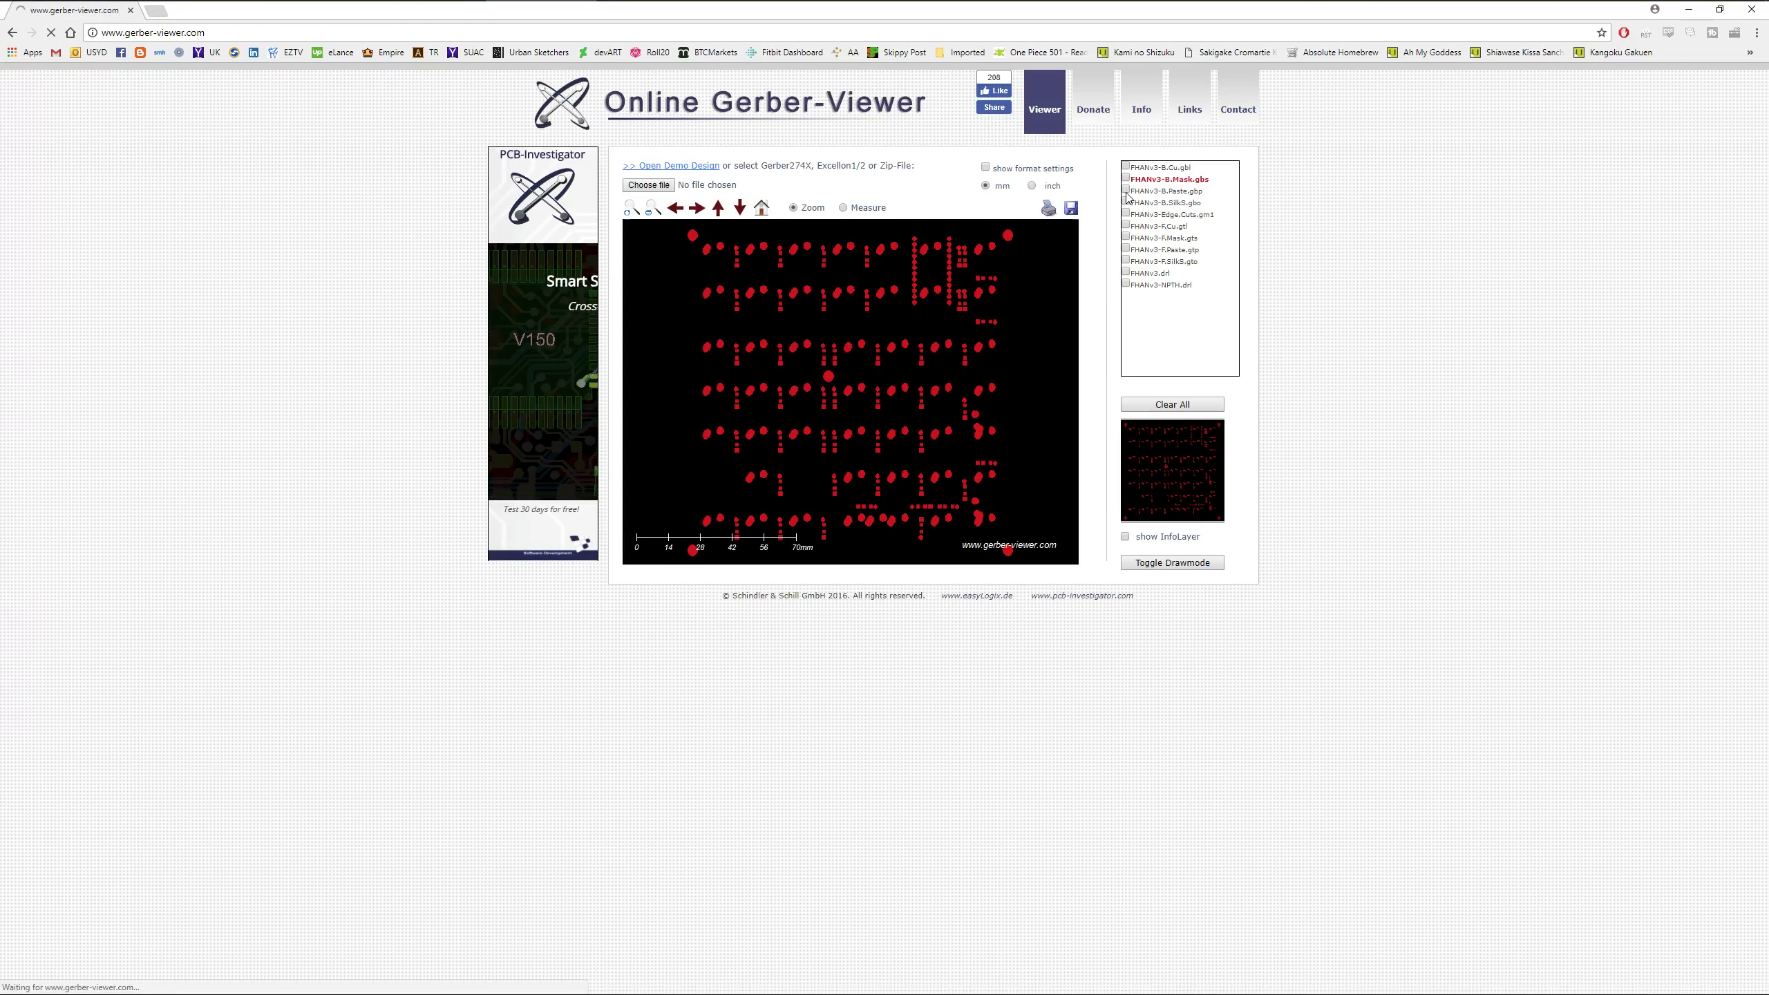
{"action": "left_click", "coordinate": [1126, 178]}
{"action": "left_click", "coordinate": [1126, 190]}
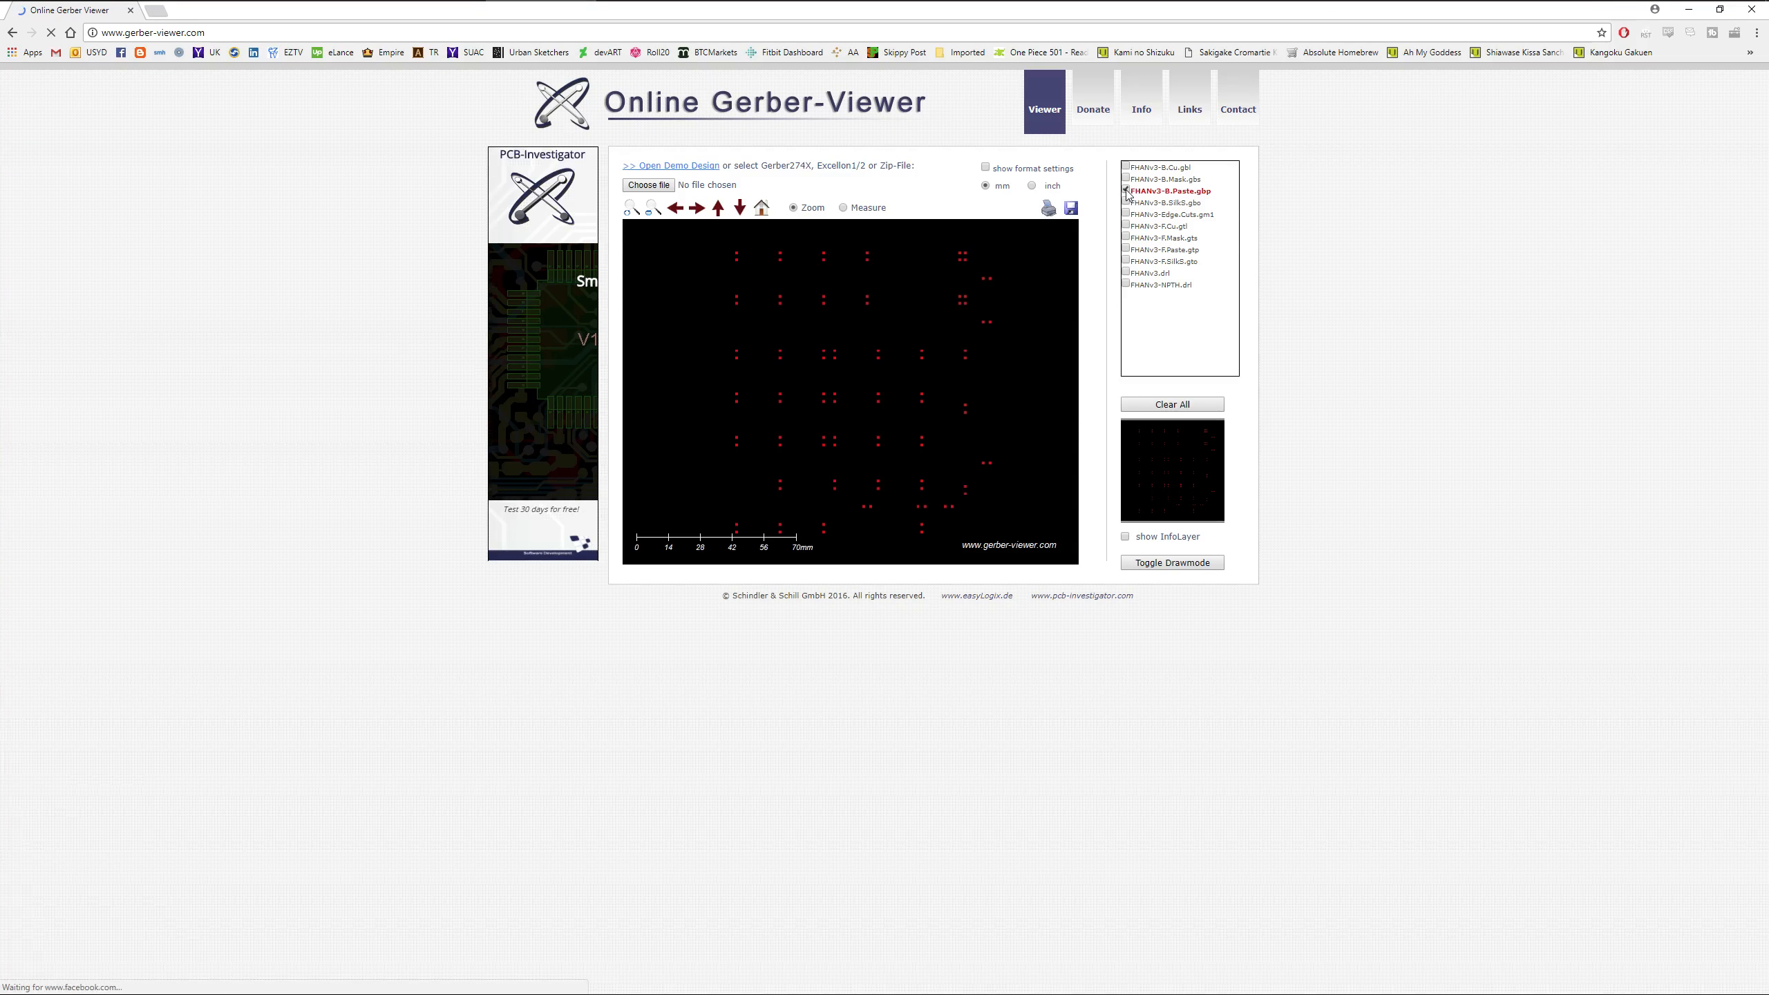
{"action": "left_click", "coordinate": [1126, 190]}
{"action": "left_click", "coordinate": [1126, 202]}
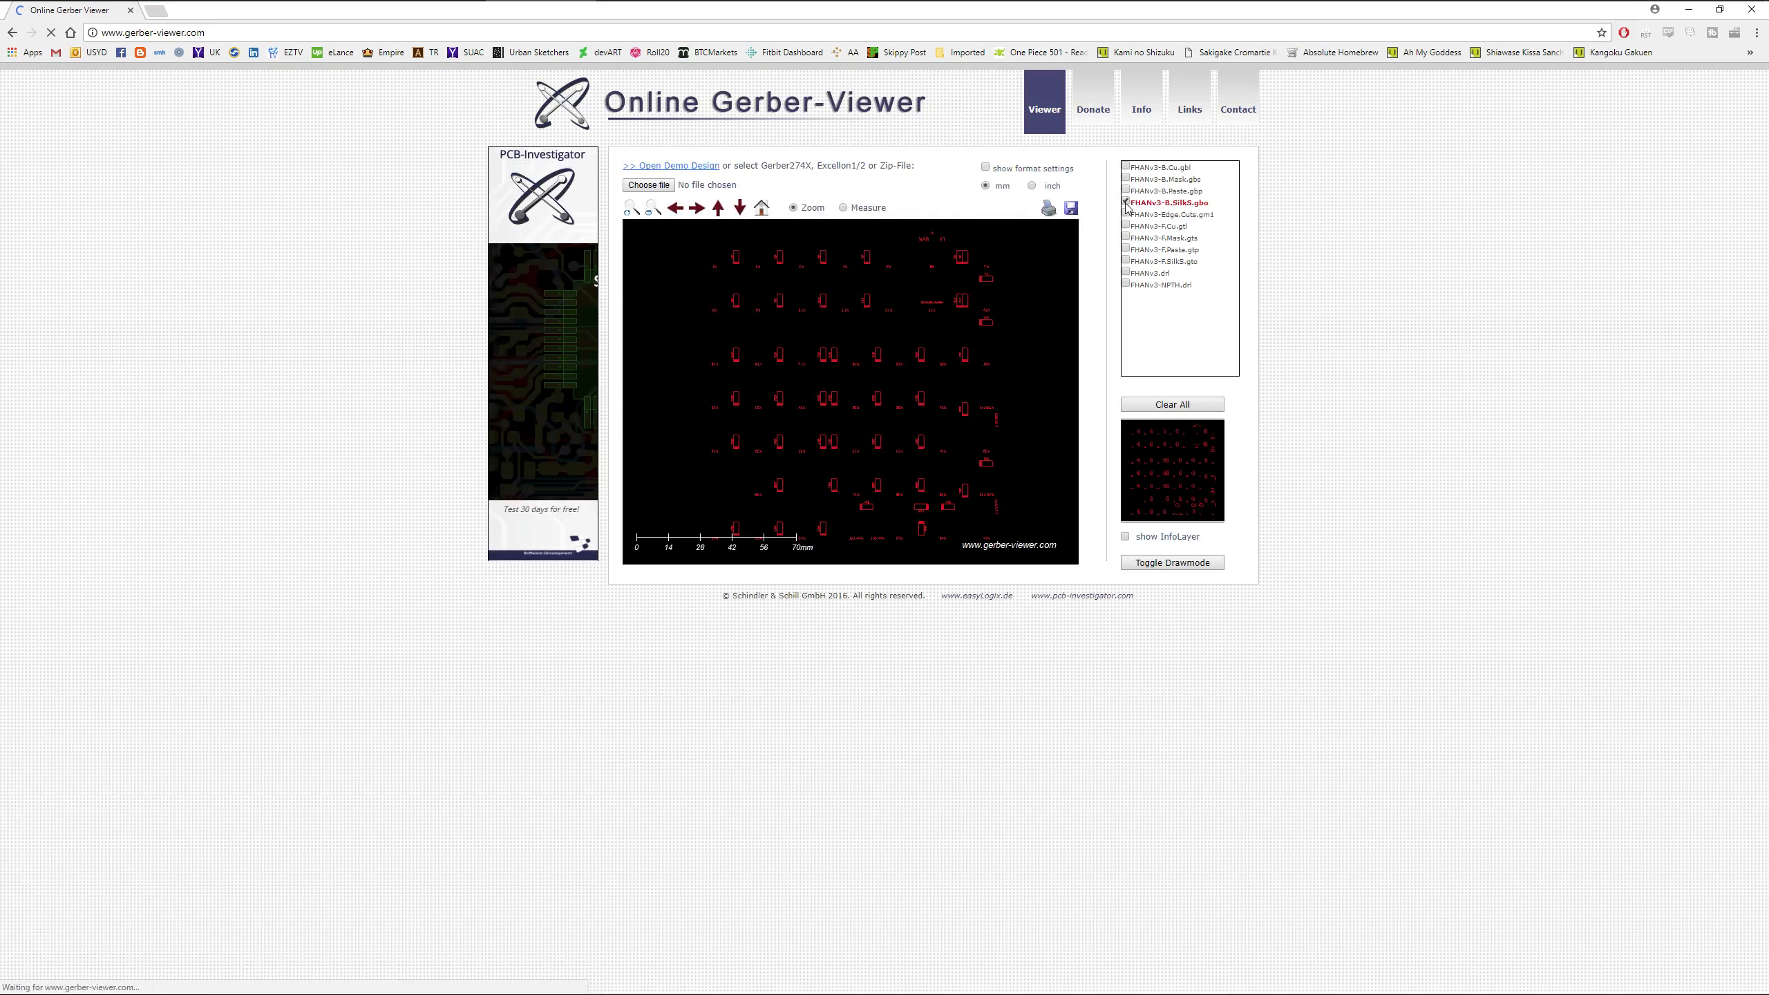
{"action": "left_click", "coordinate": [1126, 201]}
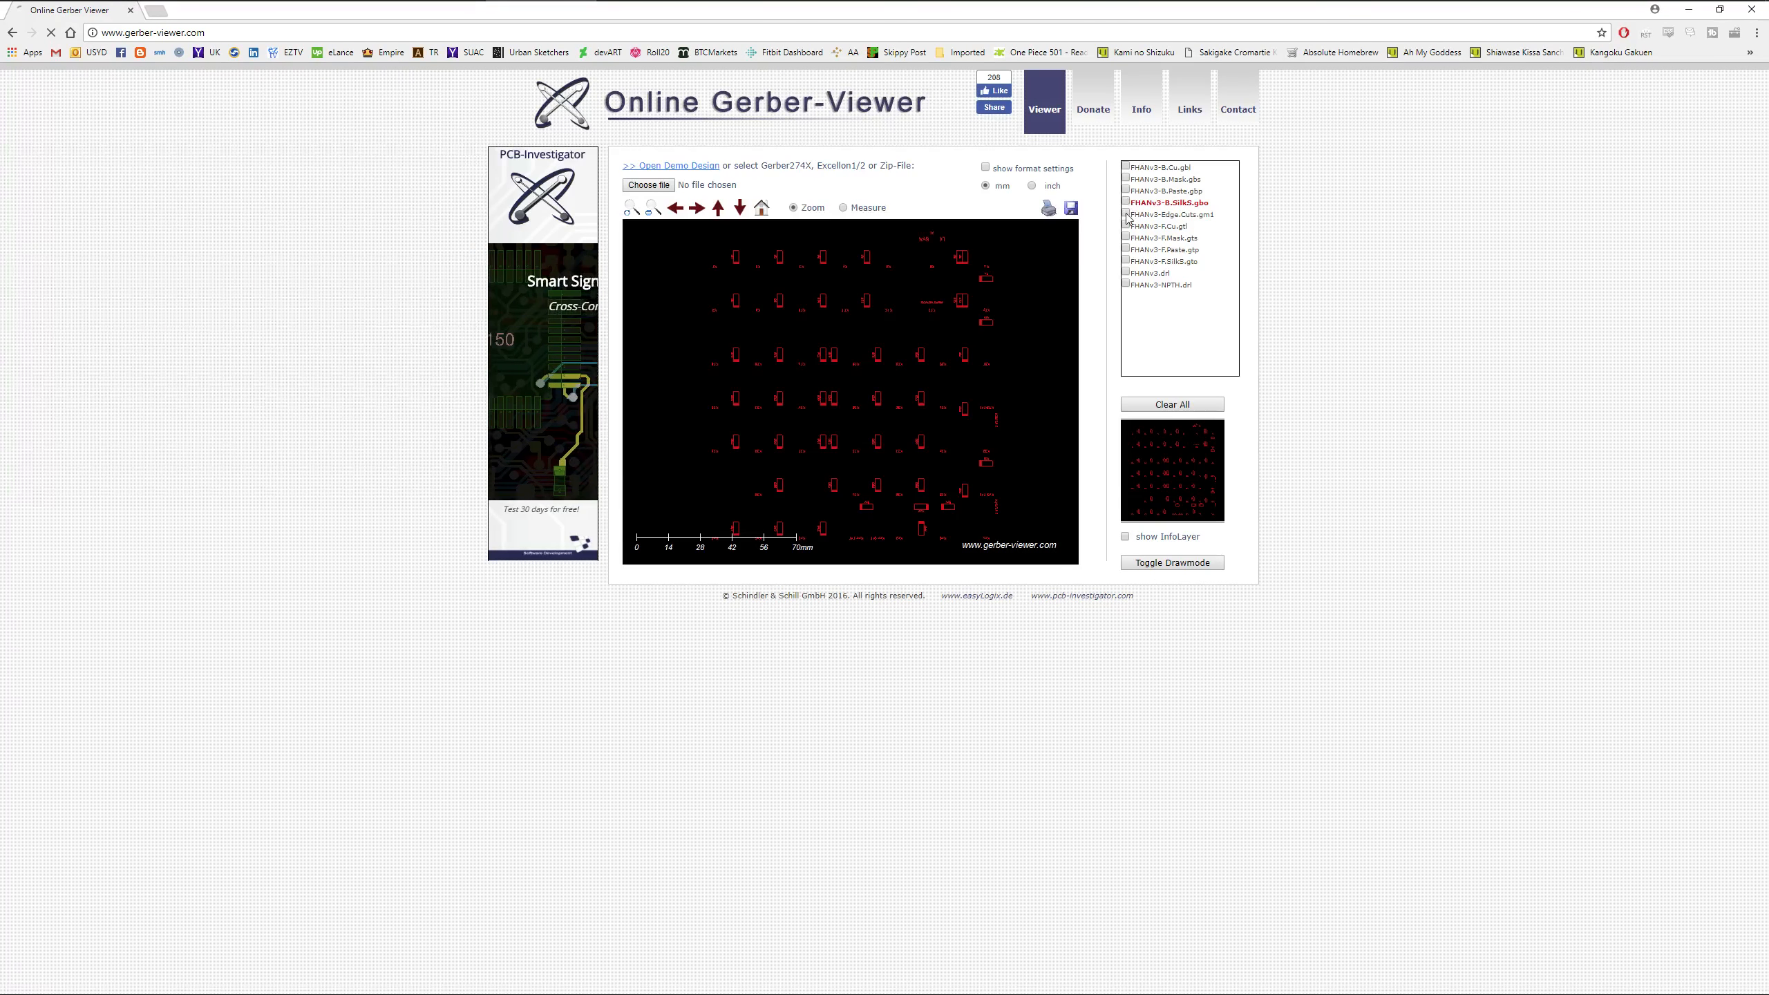
{"action": "left_click", "coordinate": [1126, 214]}
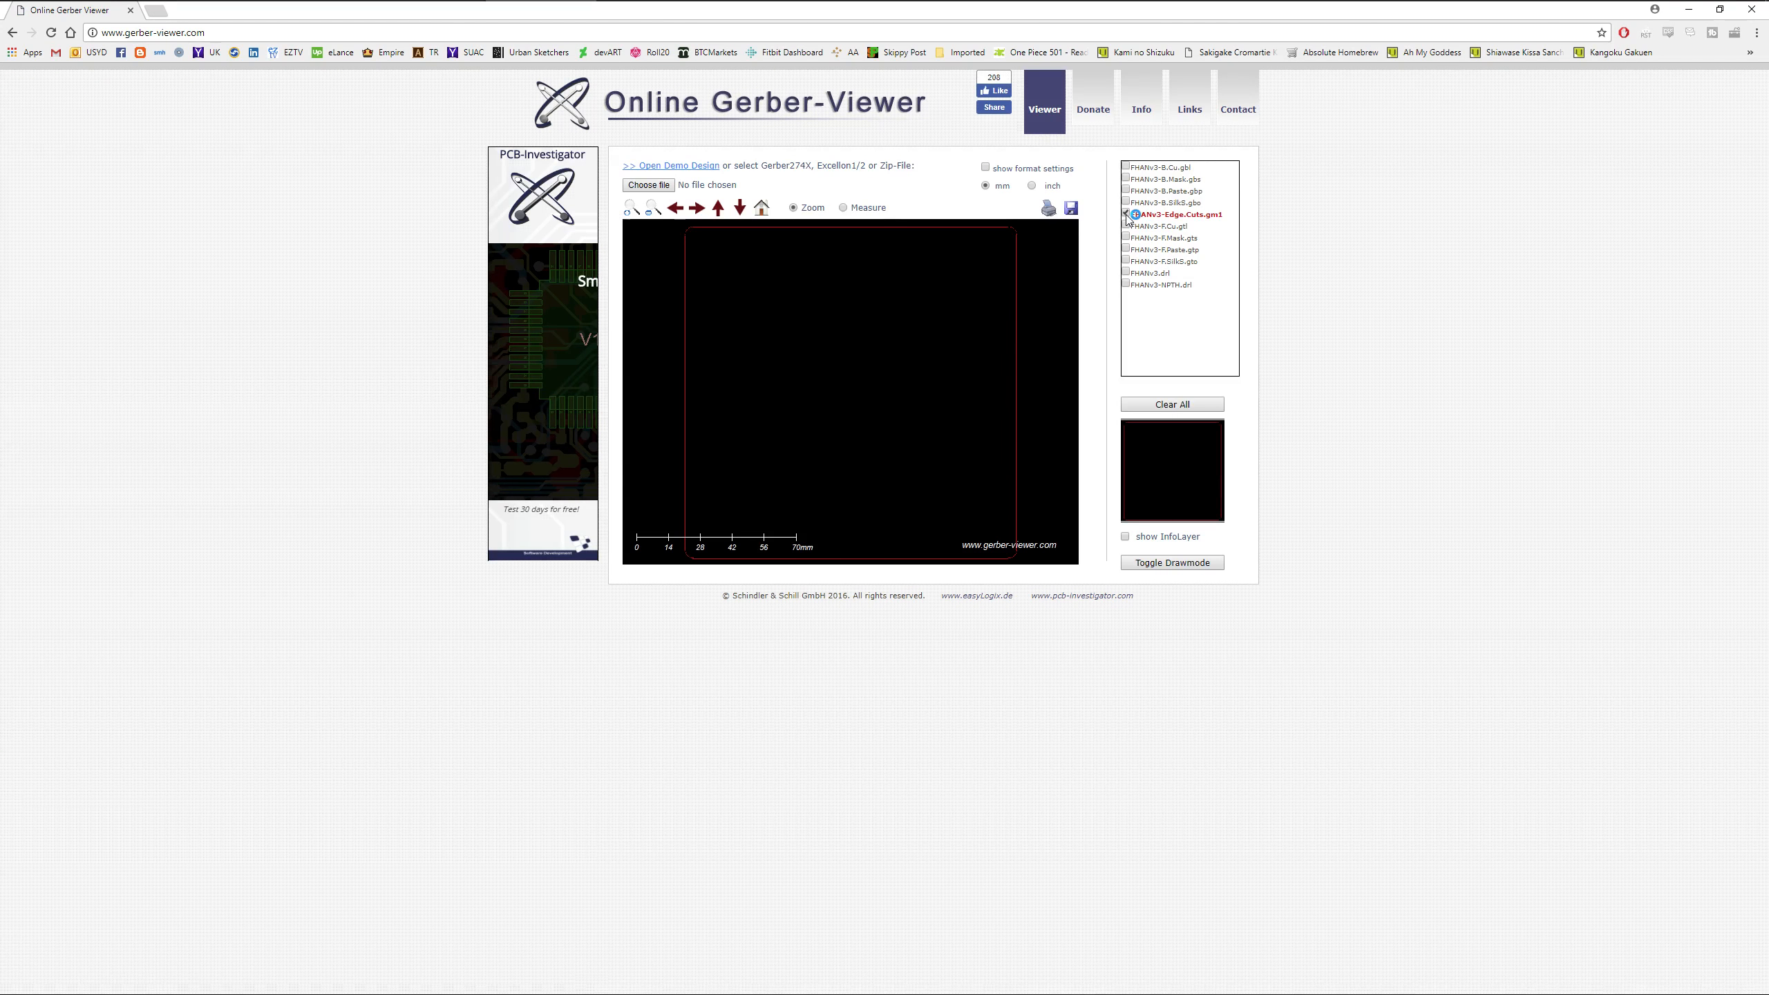
{"action": "left_click", "coordinate": [1126, 214]}
Inspect the front layers F.Cu, F.Mask, F.Paste and F.SilkS one at a time in the Gerber viewer
{"action": "left_click", "coordinate": [1126, 226]}
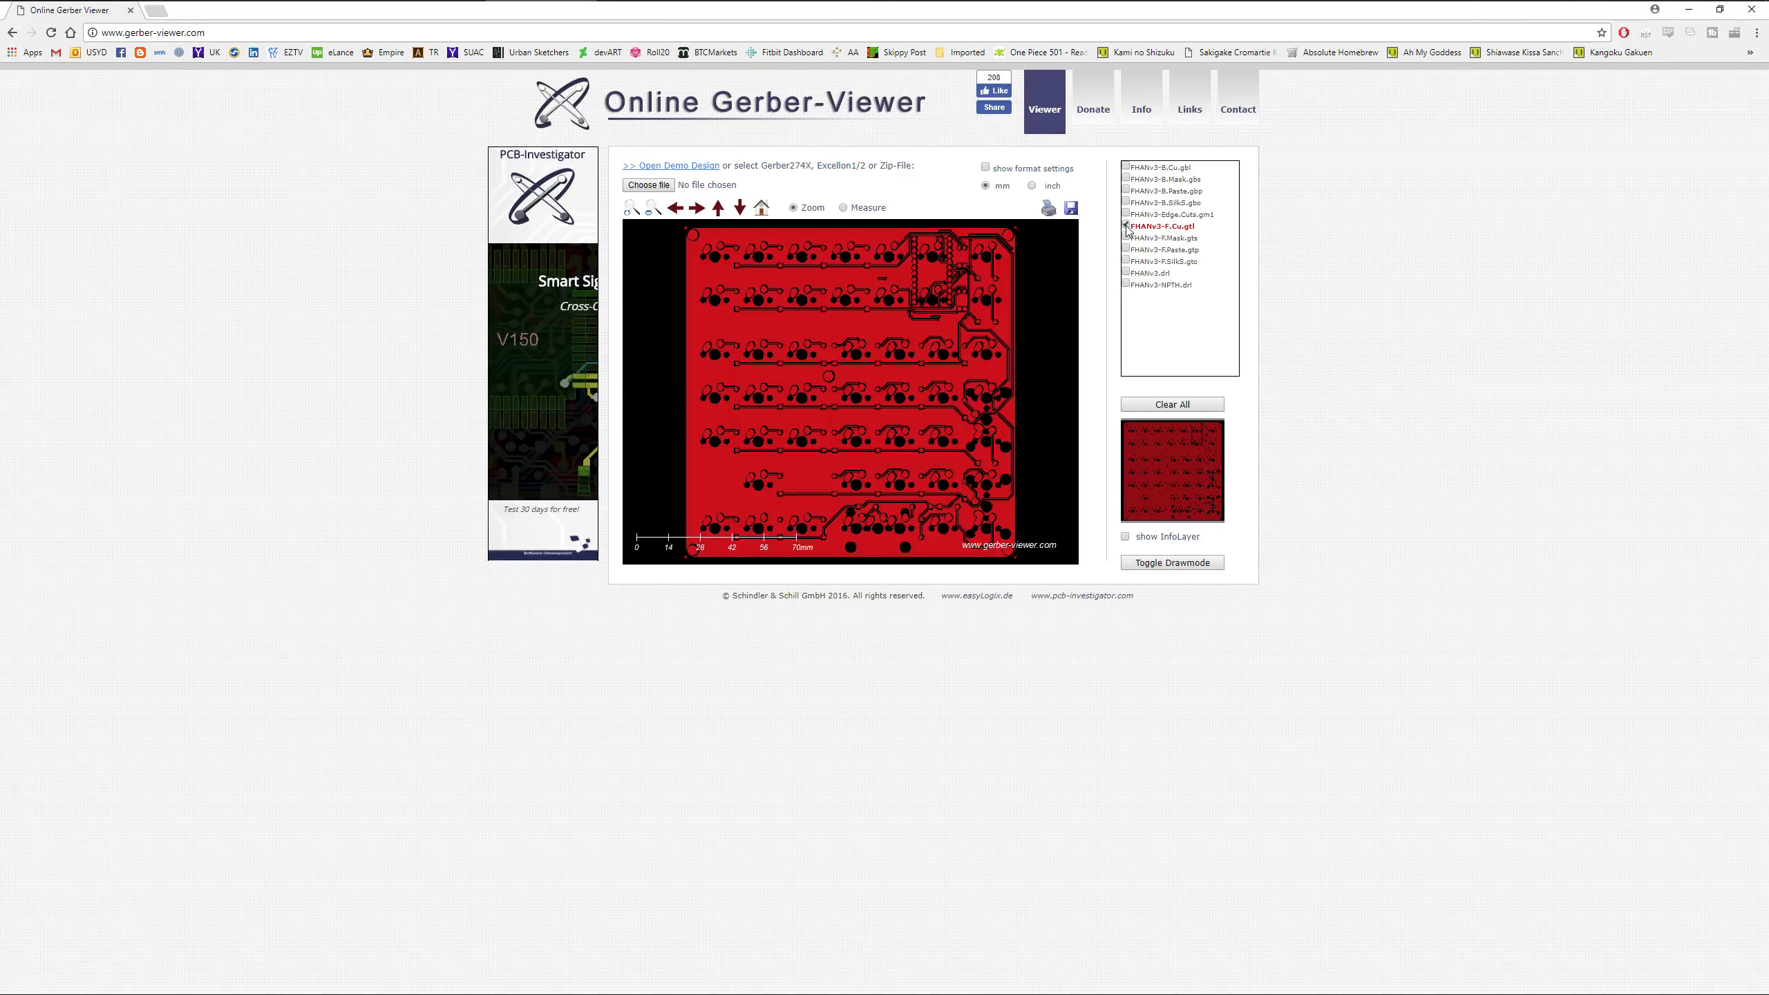
{"action": "left_click", "coordinate": [1126, 226]}
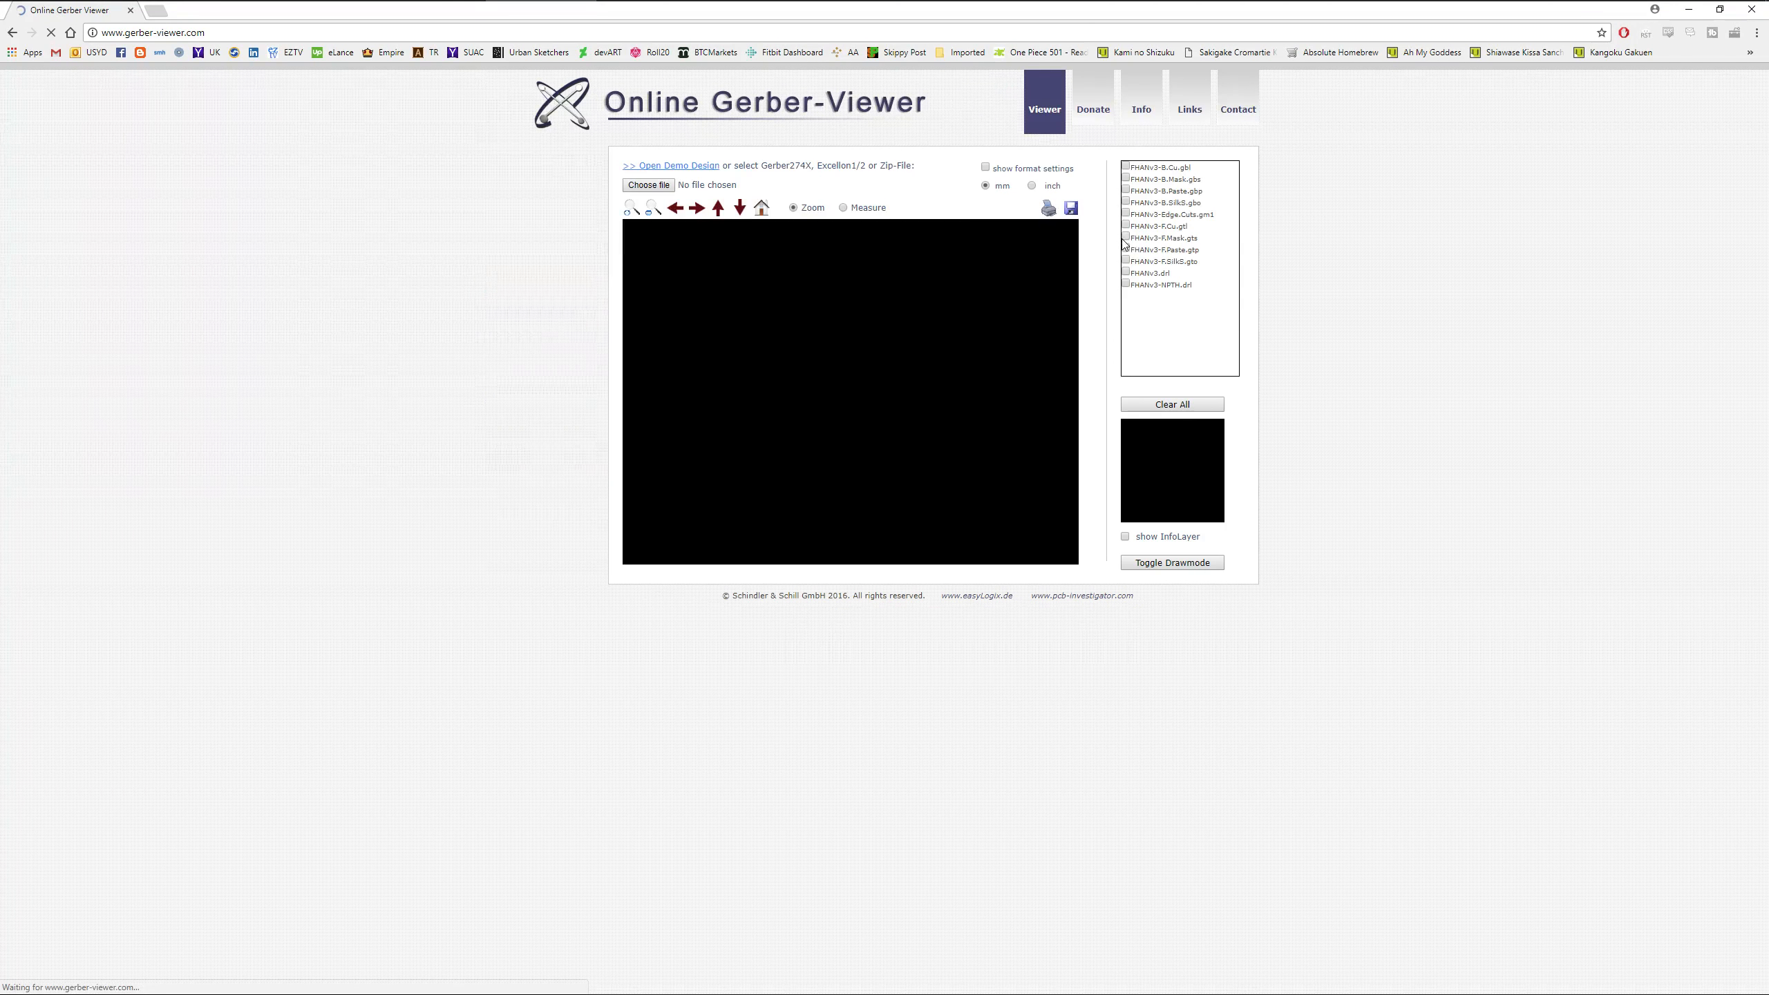
{"action": "left_click", "coordinate": [1126, 238]}
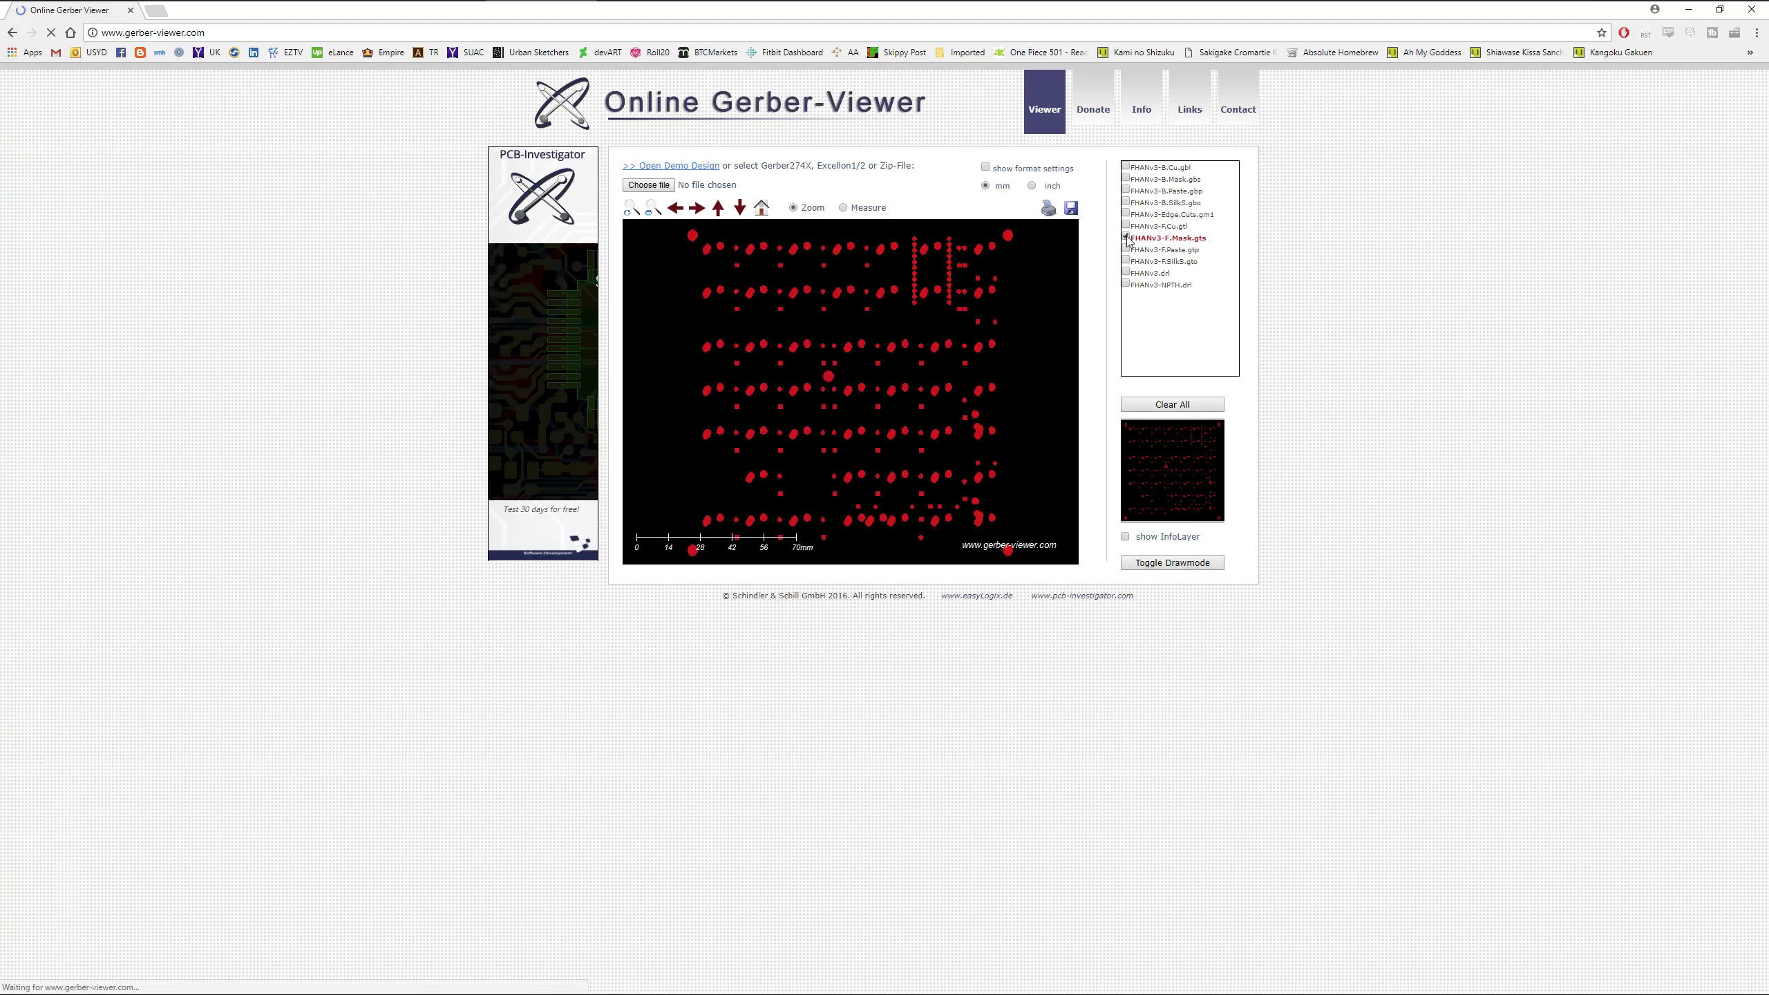
{"action": "left_click", "coordinate": [1126, 249]}
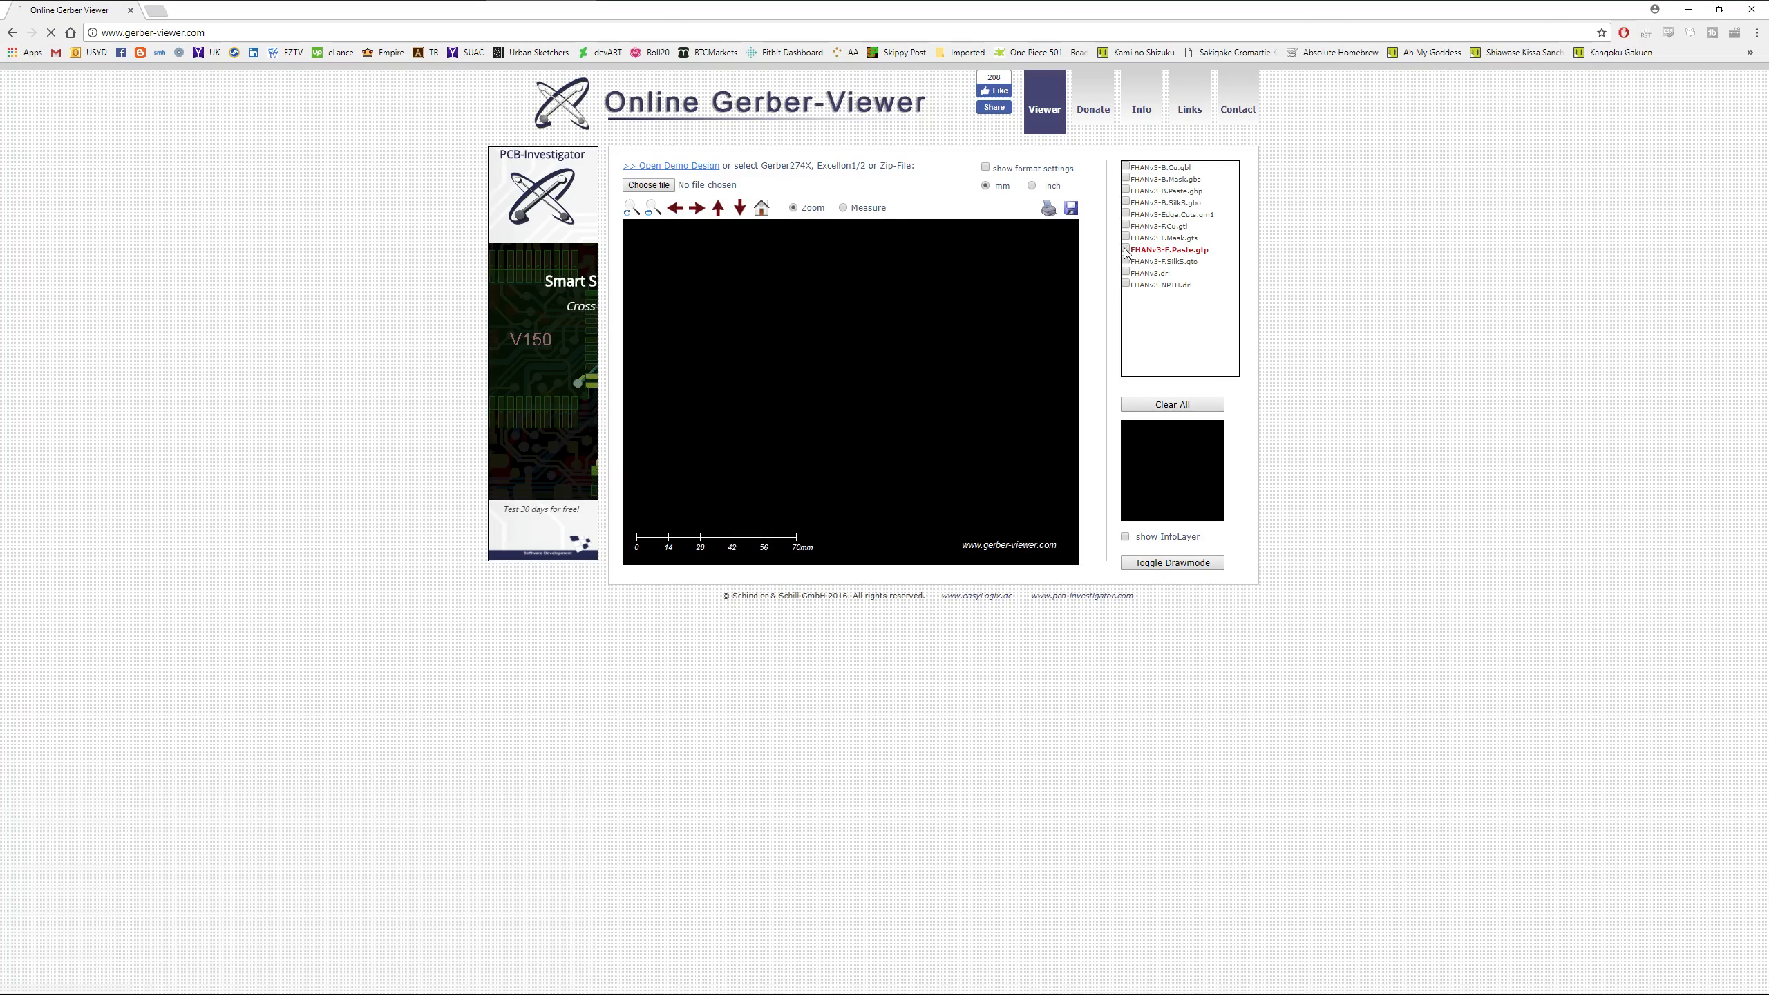
{"action": "left_click", "coordinate": [1126, 261]}
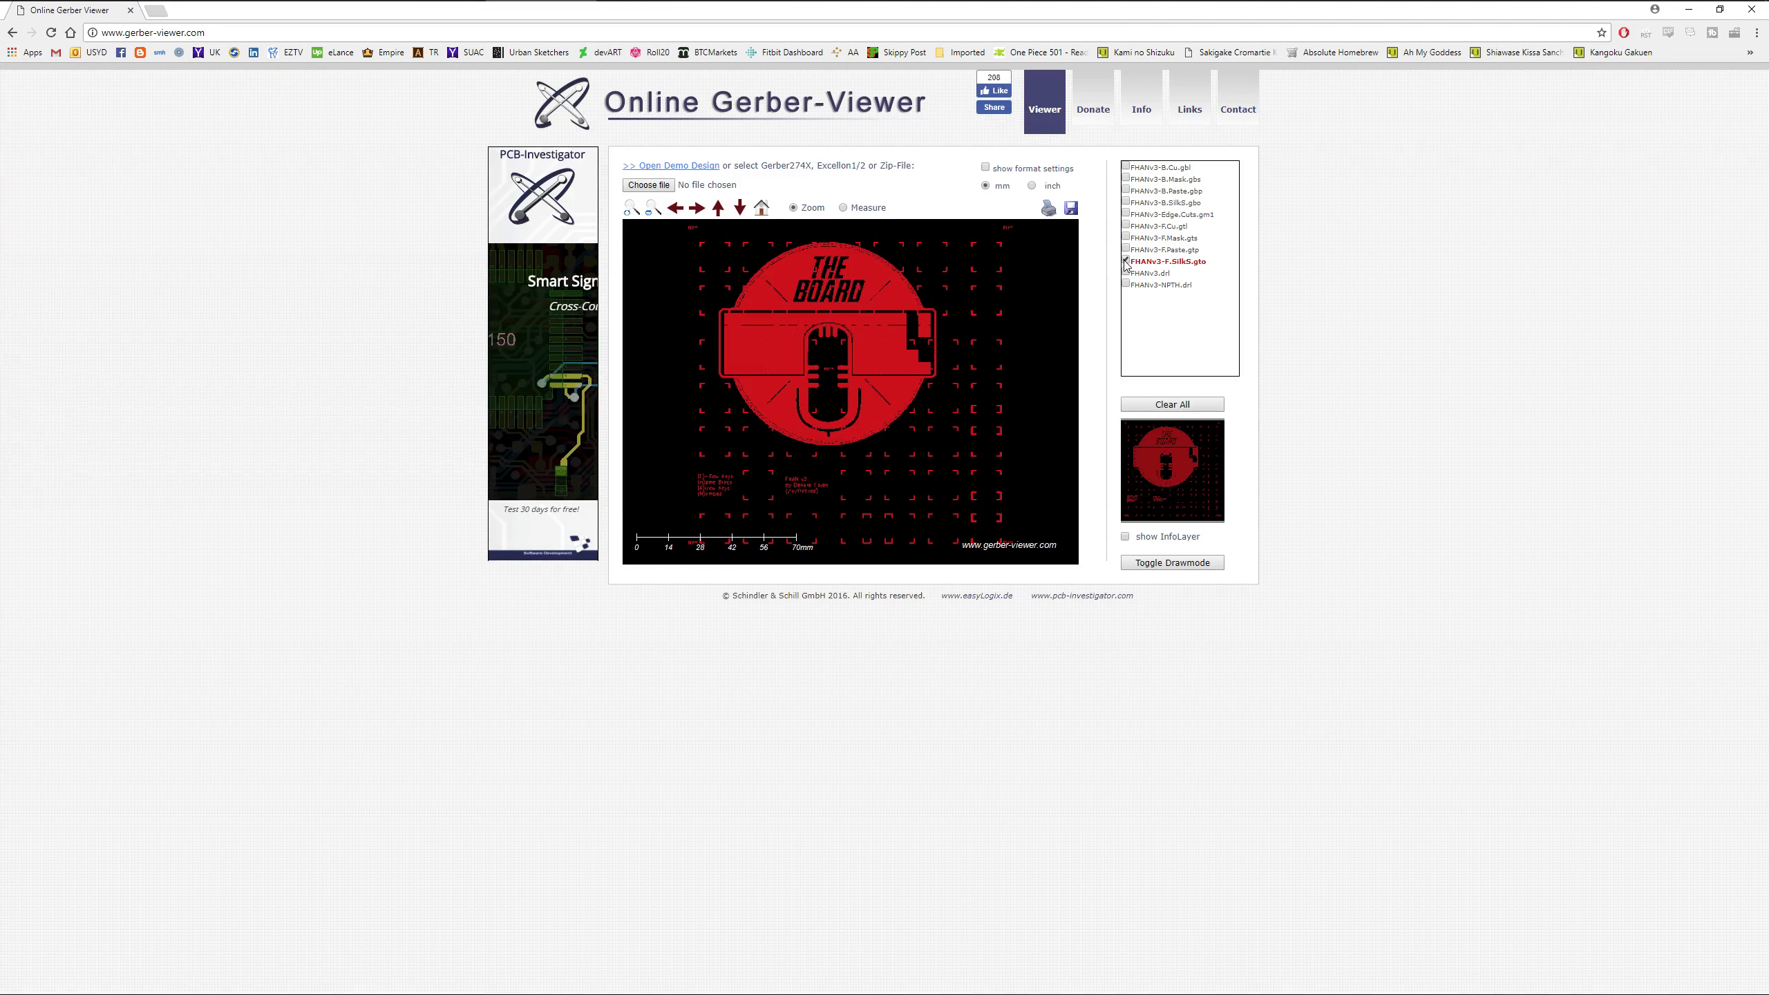
Inspect the FHANv3.drl and FHANv3-NPTH.drl drill files separately, leaving no layer displayed in the end
{"action": "left_click", "coordinate": [1126, 273]}
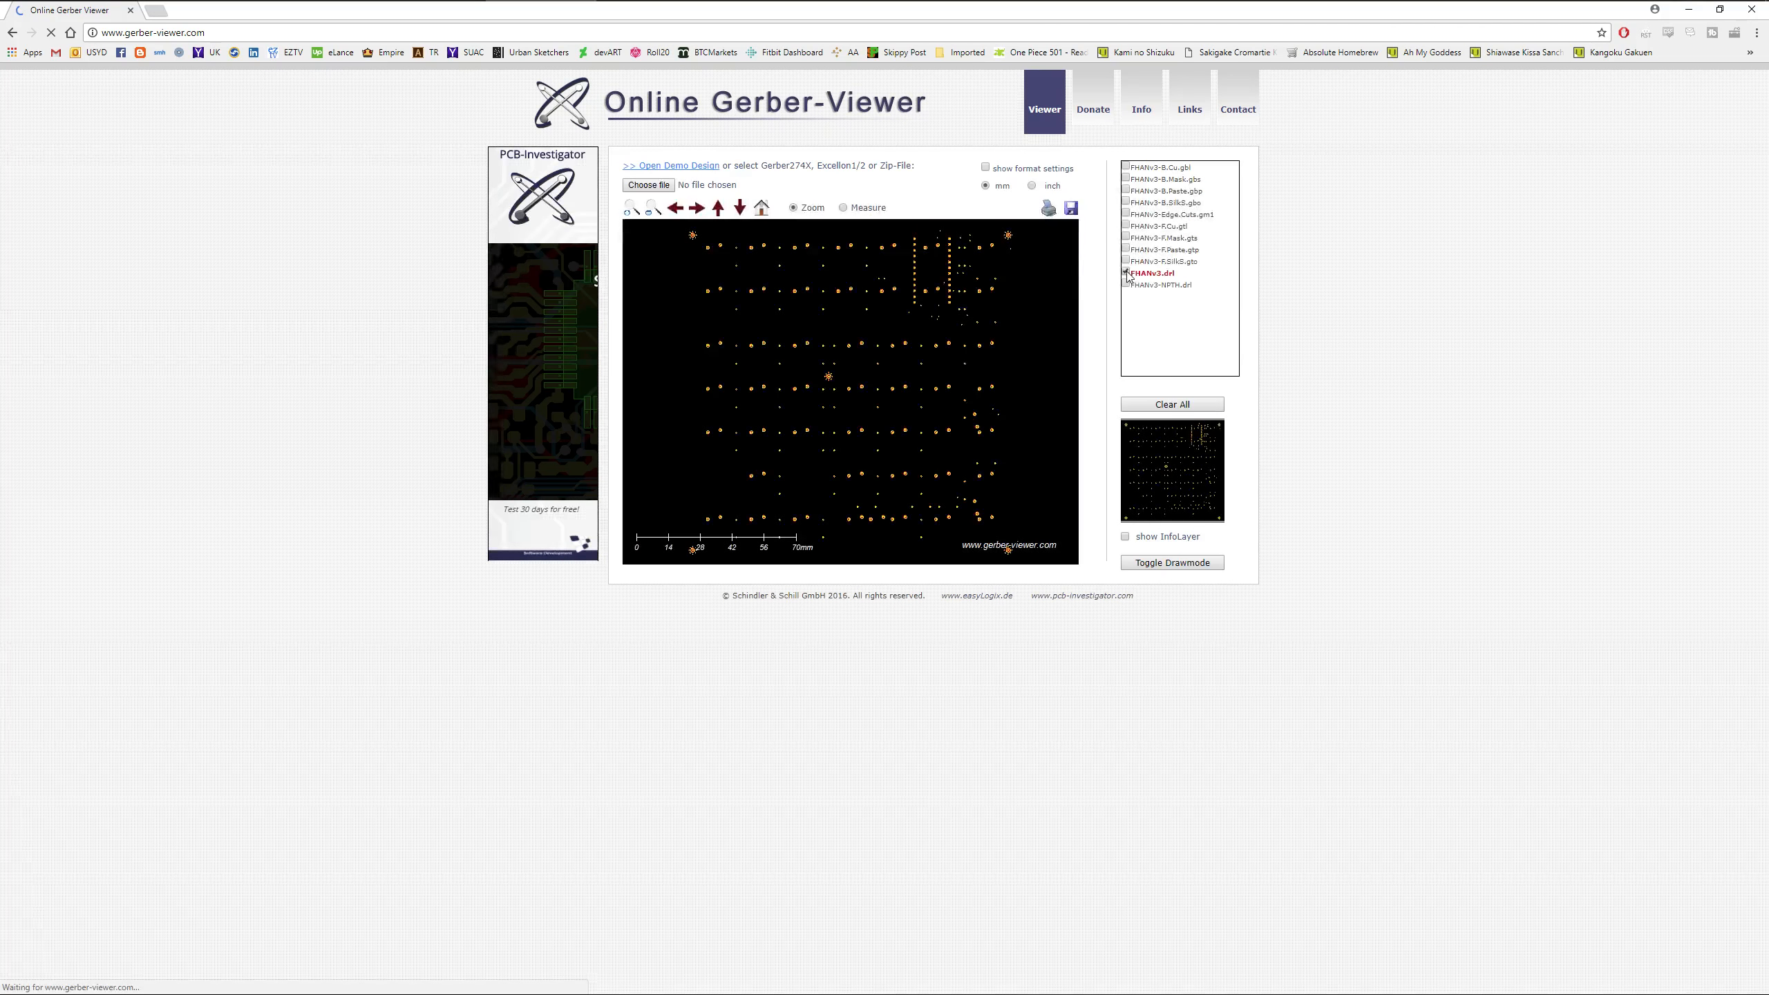
{"action": "left_click", "coordinate": [1126, 284]}
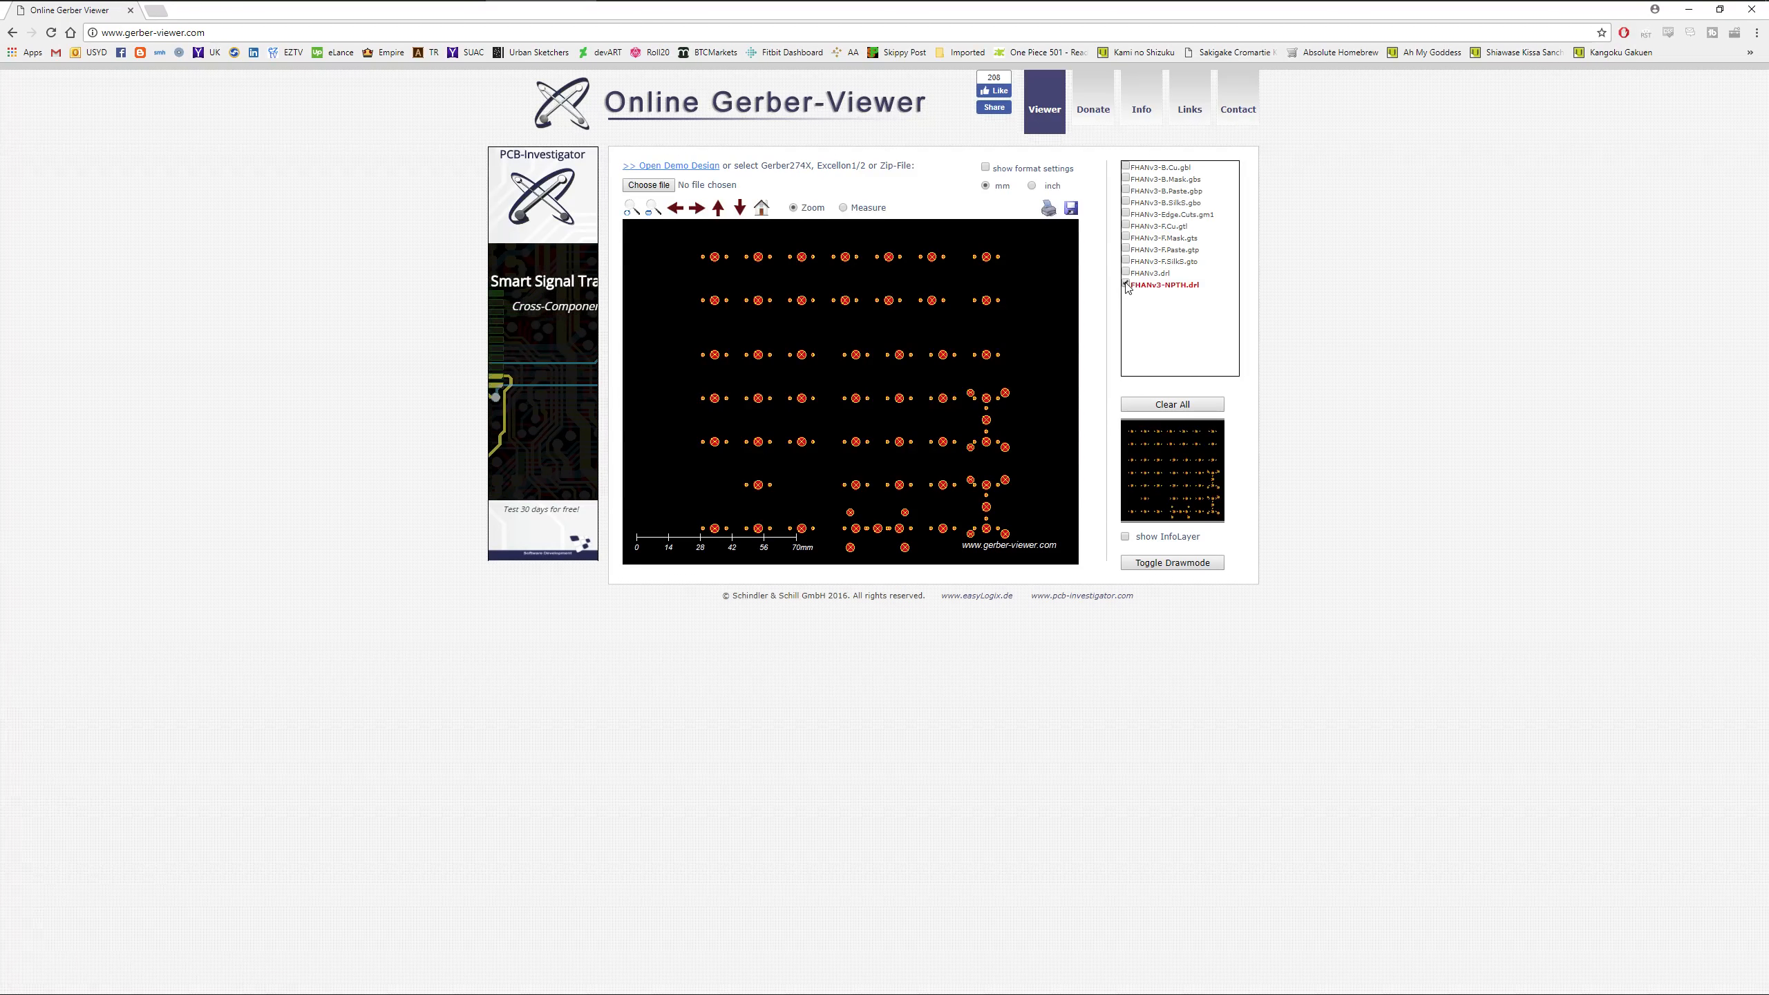
{"action": "left_click", "coordinate": [1127, 284]}
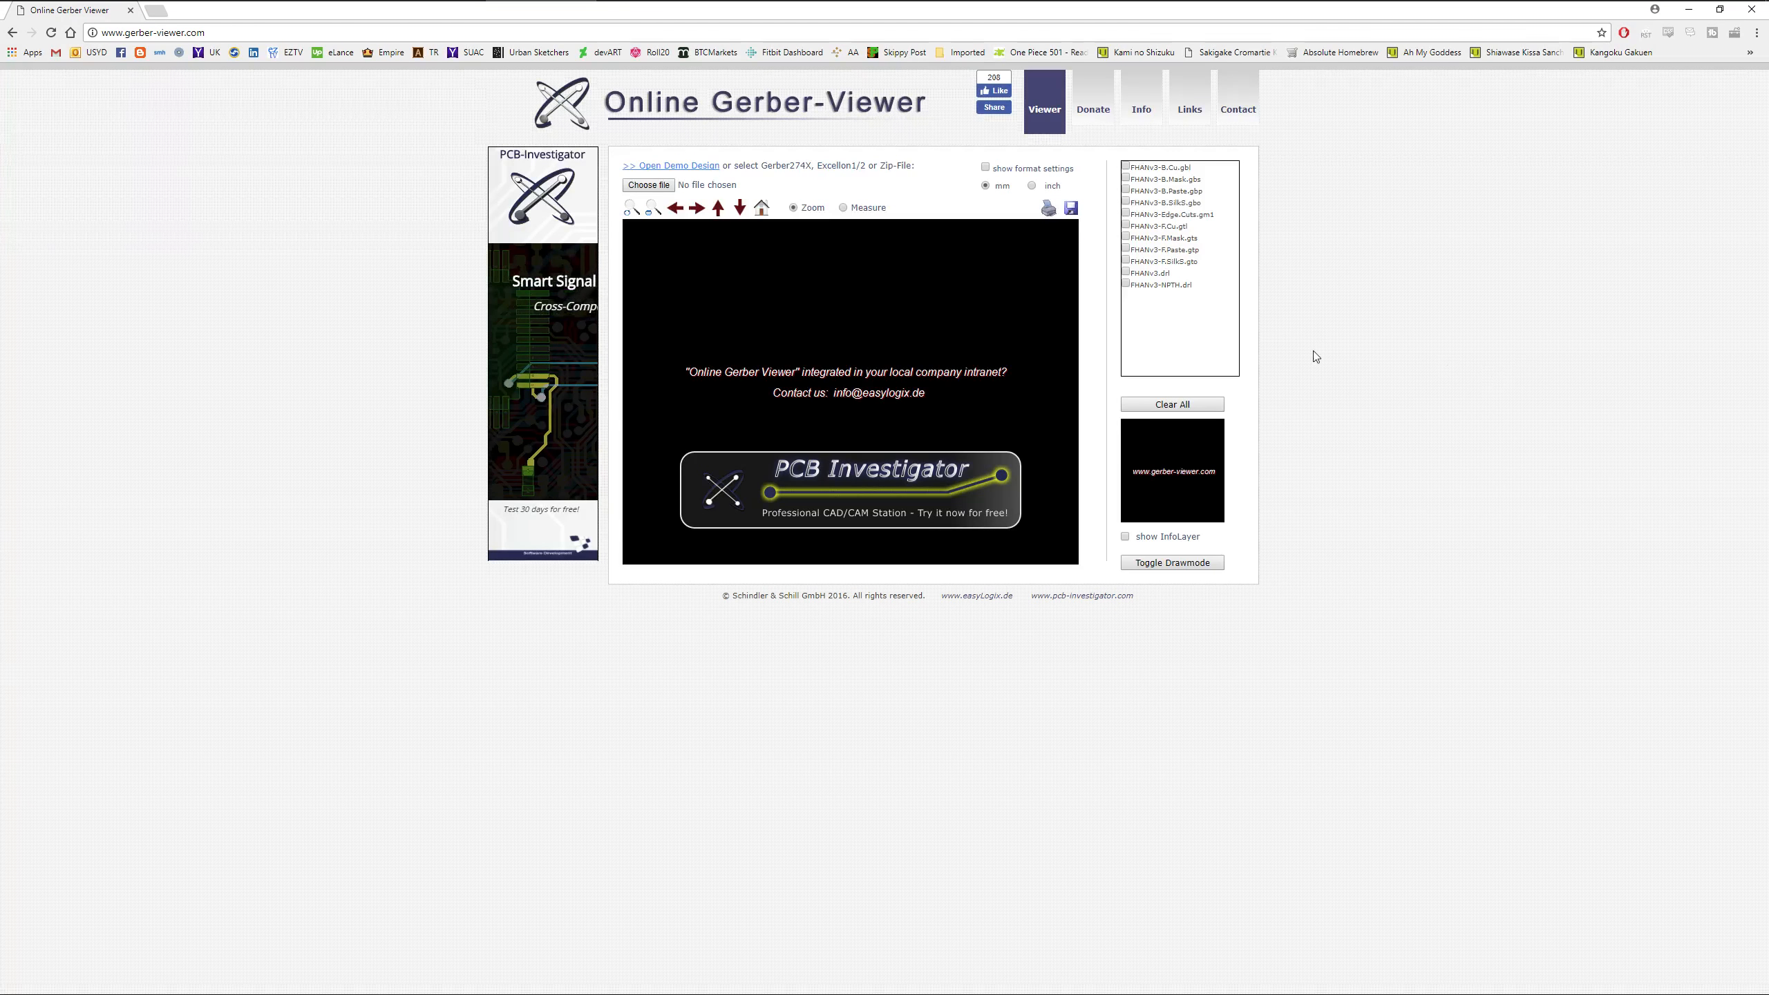
Return to the GitHub keyboard PCB guide and compare its example gerber.zip file list with the contents of FHANv3_gerber.zip in File Explorer
{"action": "left_click", "coordinate": [12, 32]}
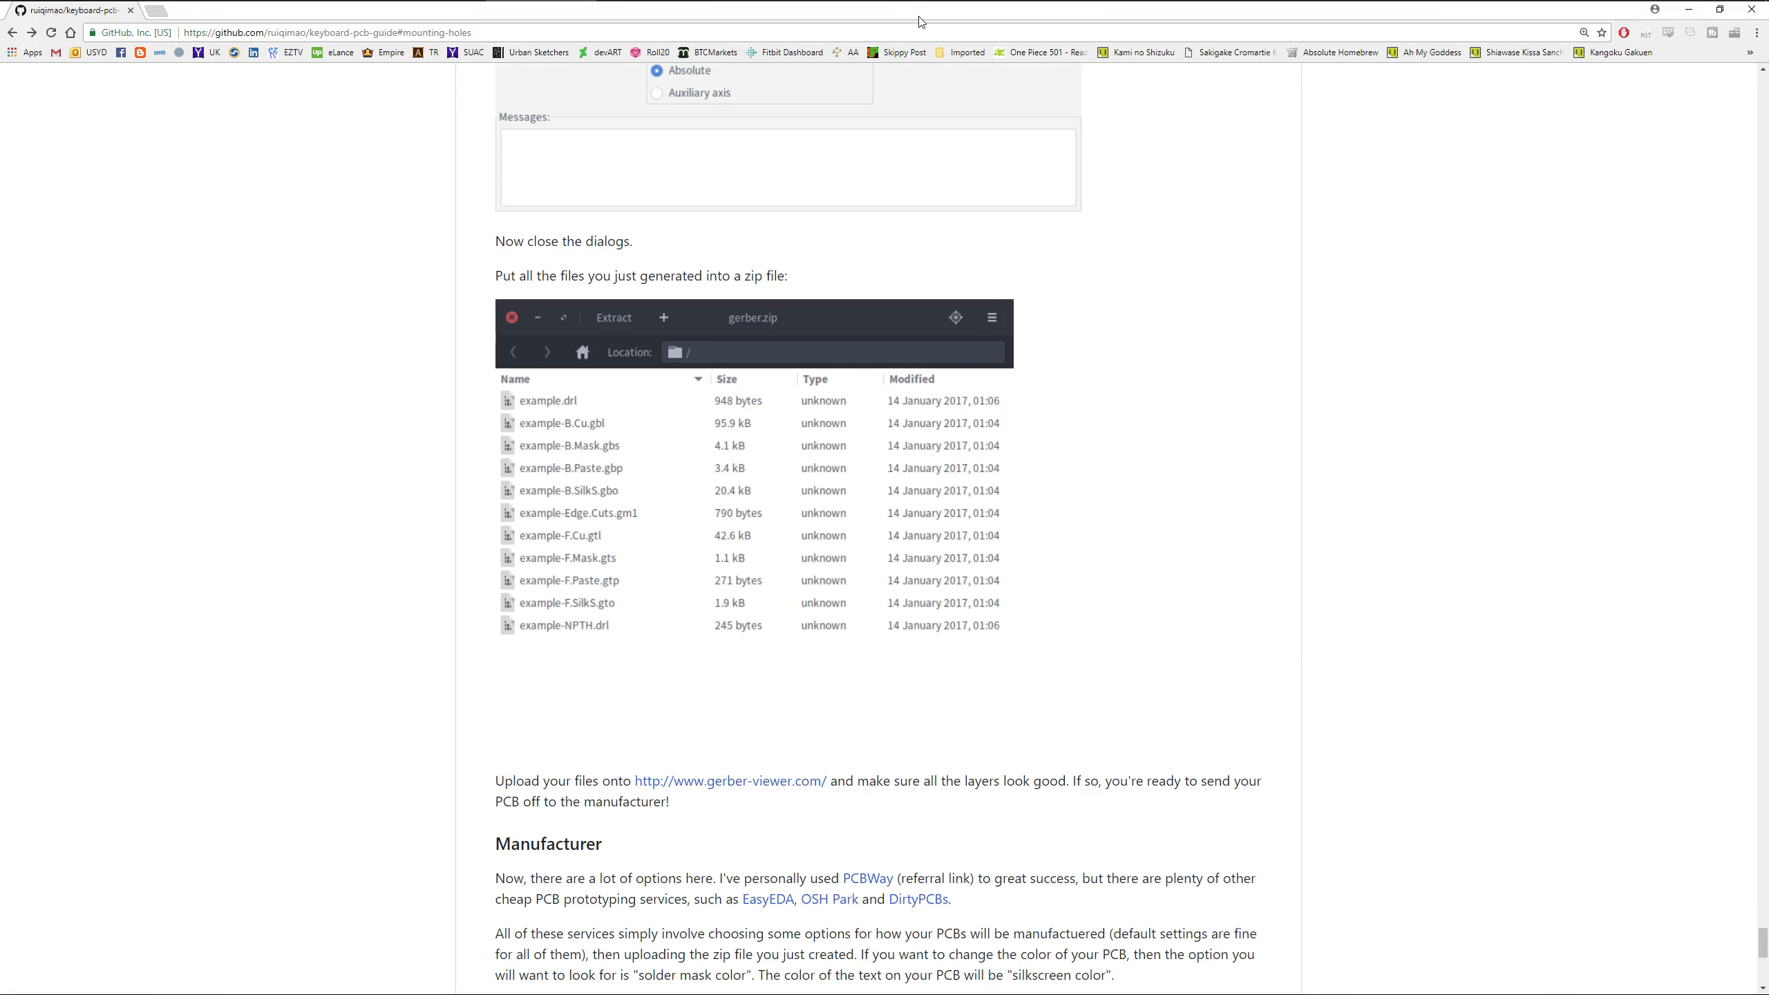
{"action": "left_click_drag", "start_coordinate": [920, 16], "coordinate": [1190, 117]}
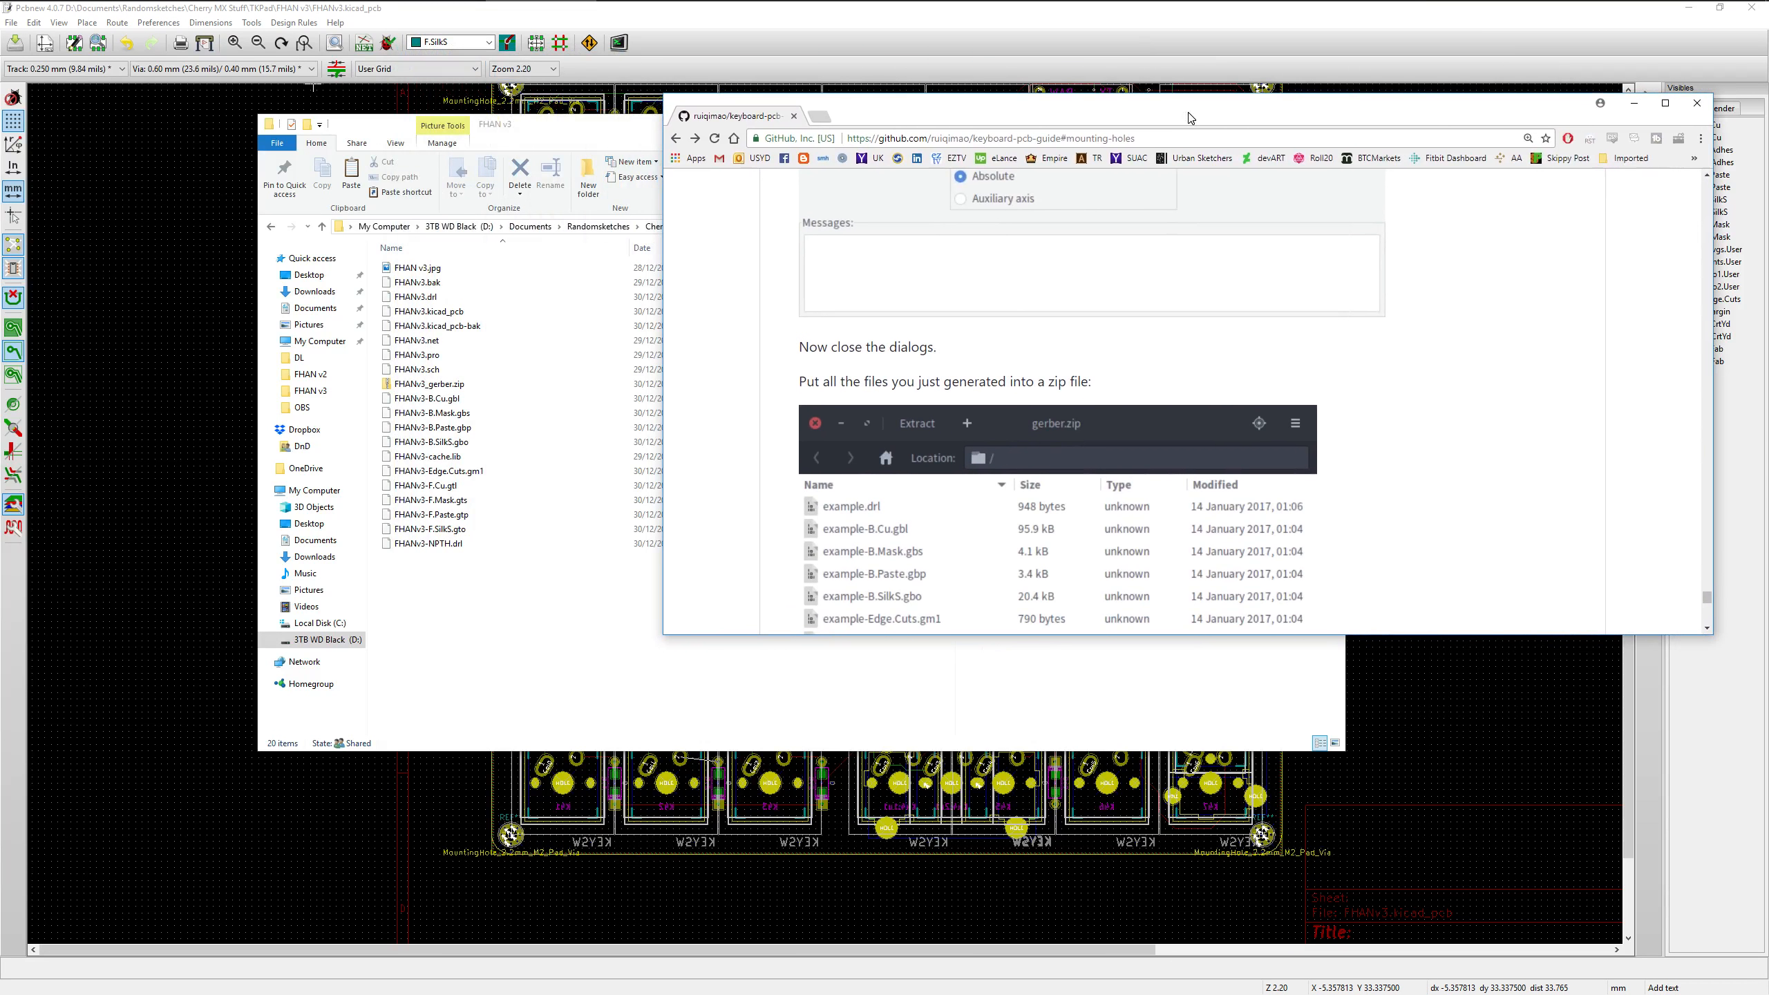
{"action": "double_click", "coordinate": [443, 385]}
{"action": "left_click", "coordinate": [1355, 110]}
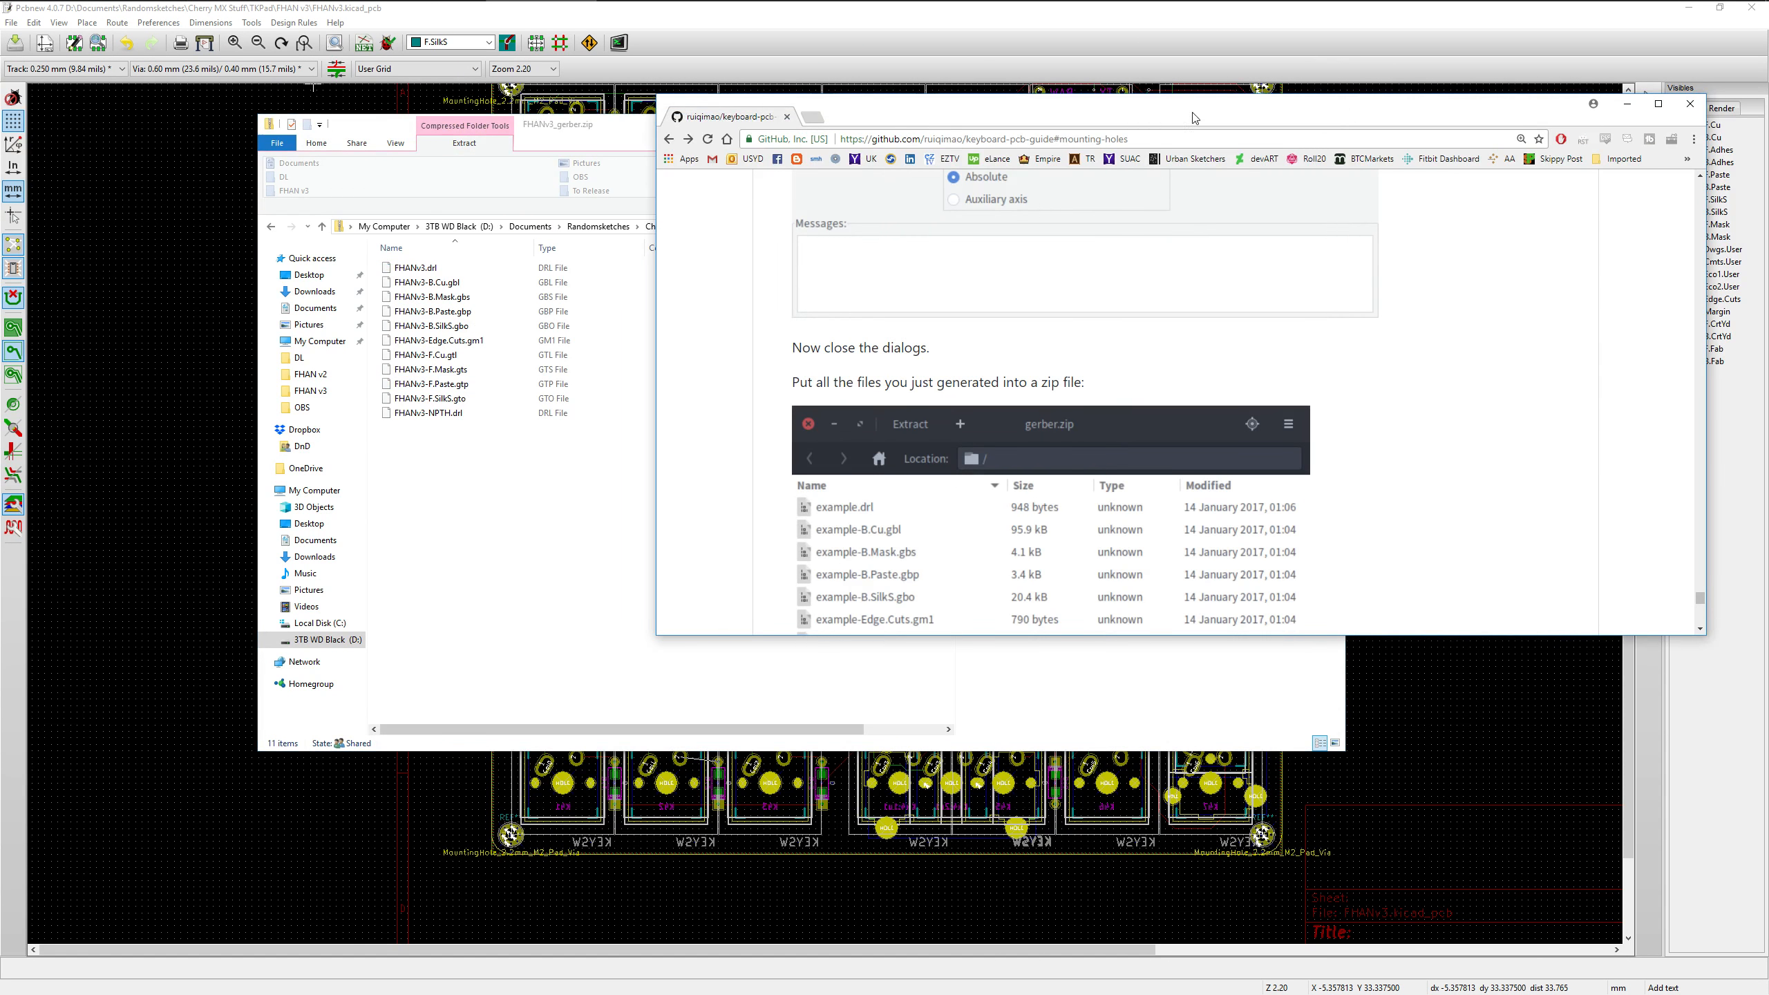
{"action": "left_click_drag", "start_coordinate": [1109, 114], "coordinate": [1069, 74]}
{"action": "scroll", "coordinate": [1021, 358], "scroll_direction": "down", "scroll_amount": 3}
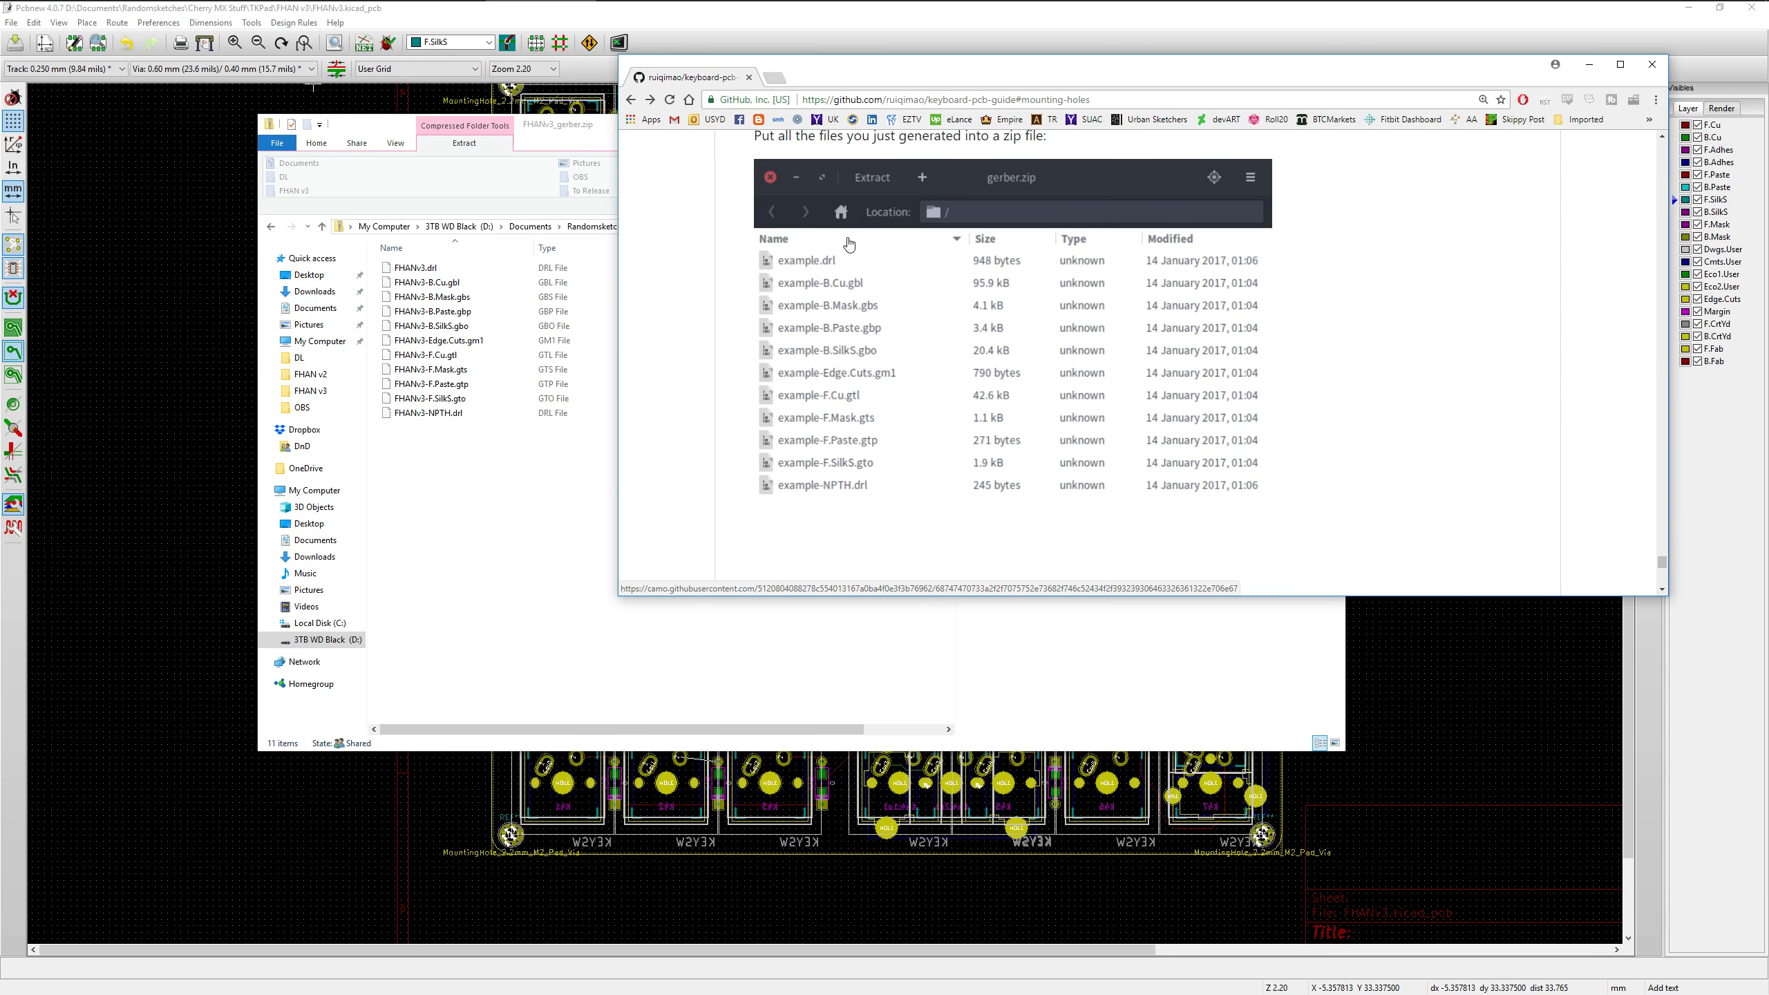
{"action": "left_click", "coordinate": [510, 495]}
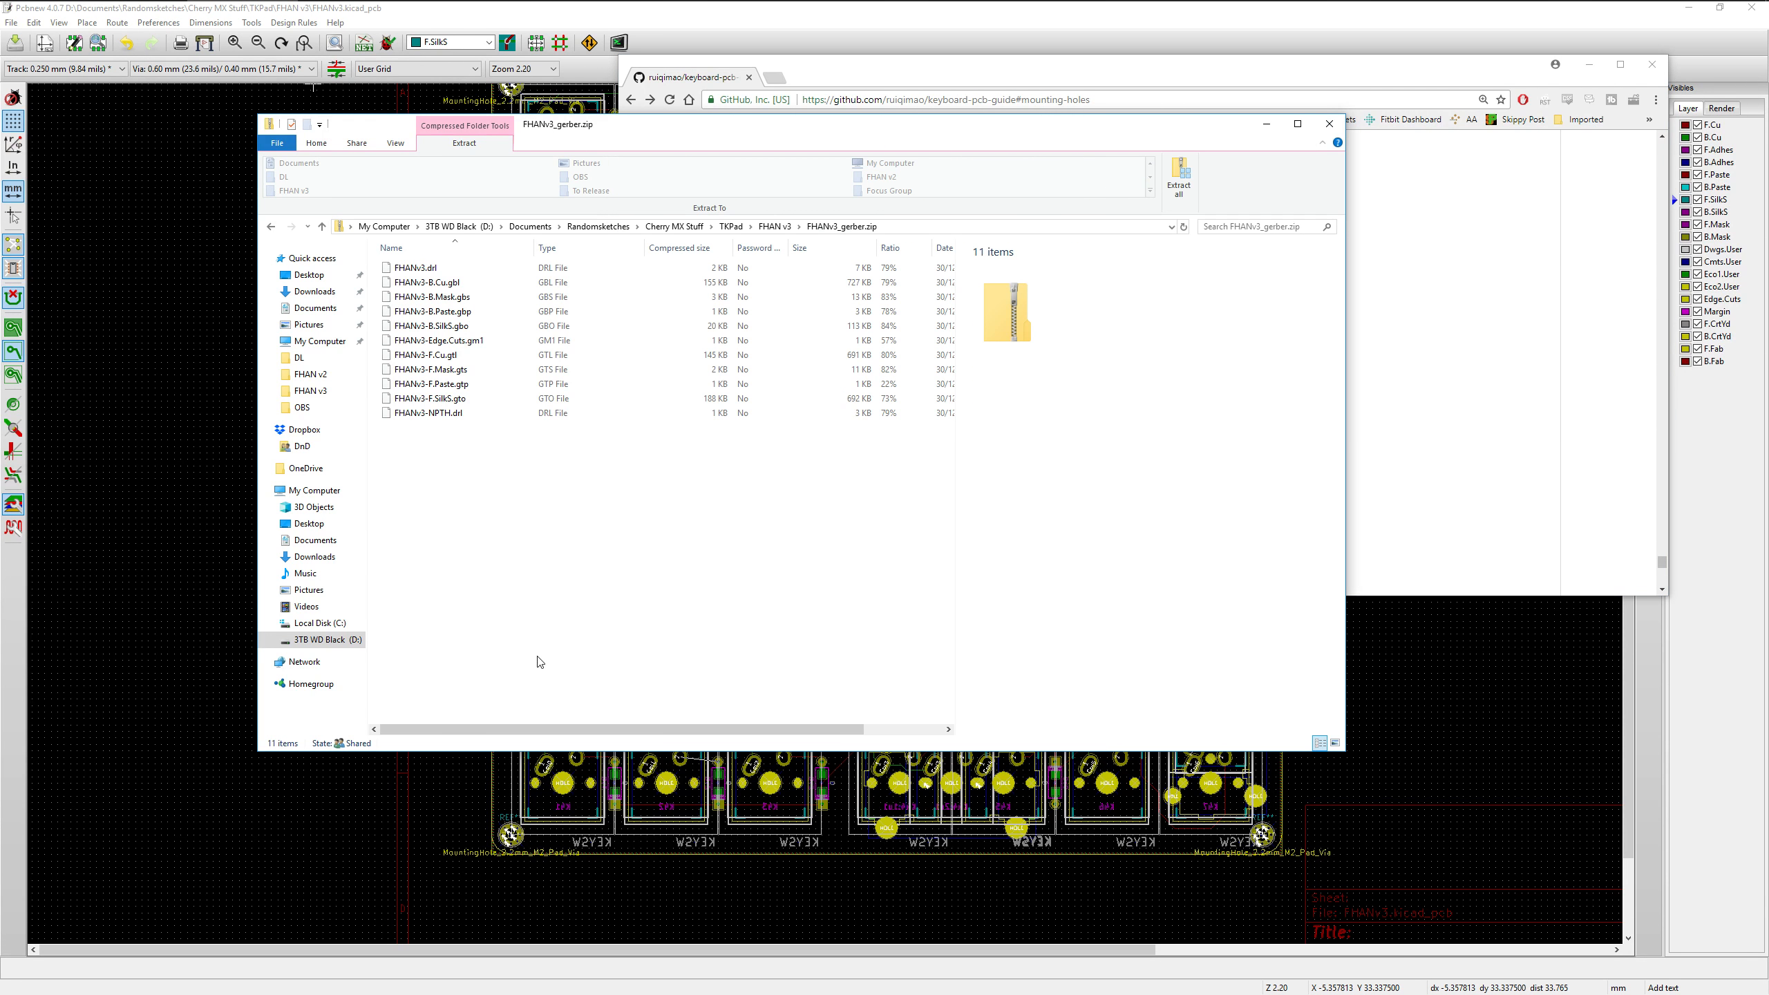
Go back to the FHAN v3 folder, close the GitHub guide's browser window and return to the board in Pcbnew
{"action": "left_click", "coordinate": [775, 227]}
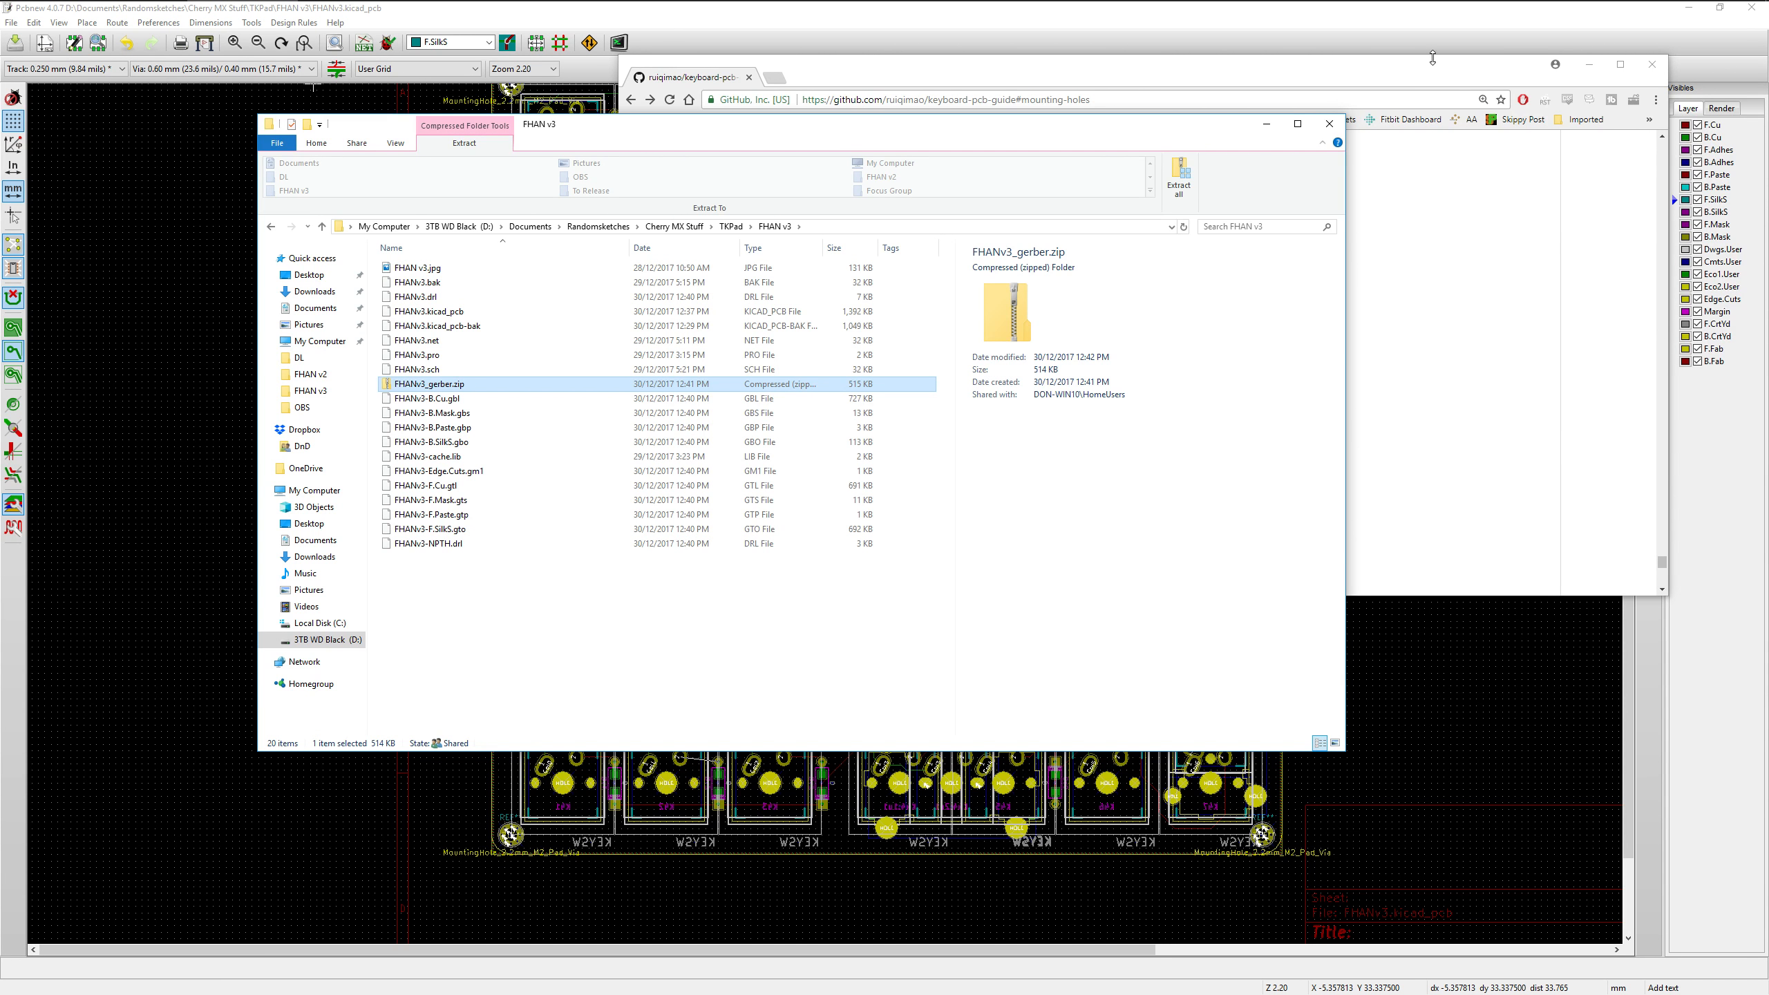
{"action": "left_click", "coordinate": [1416, 73]}
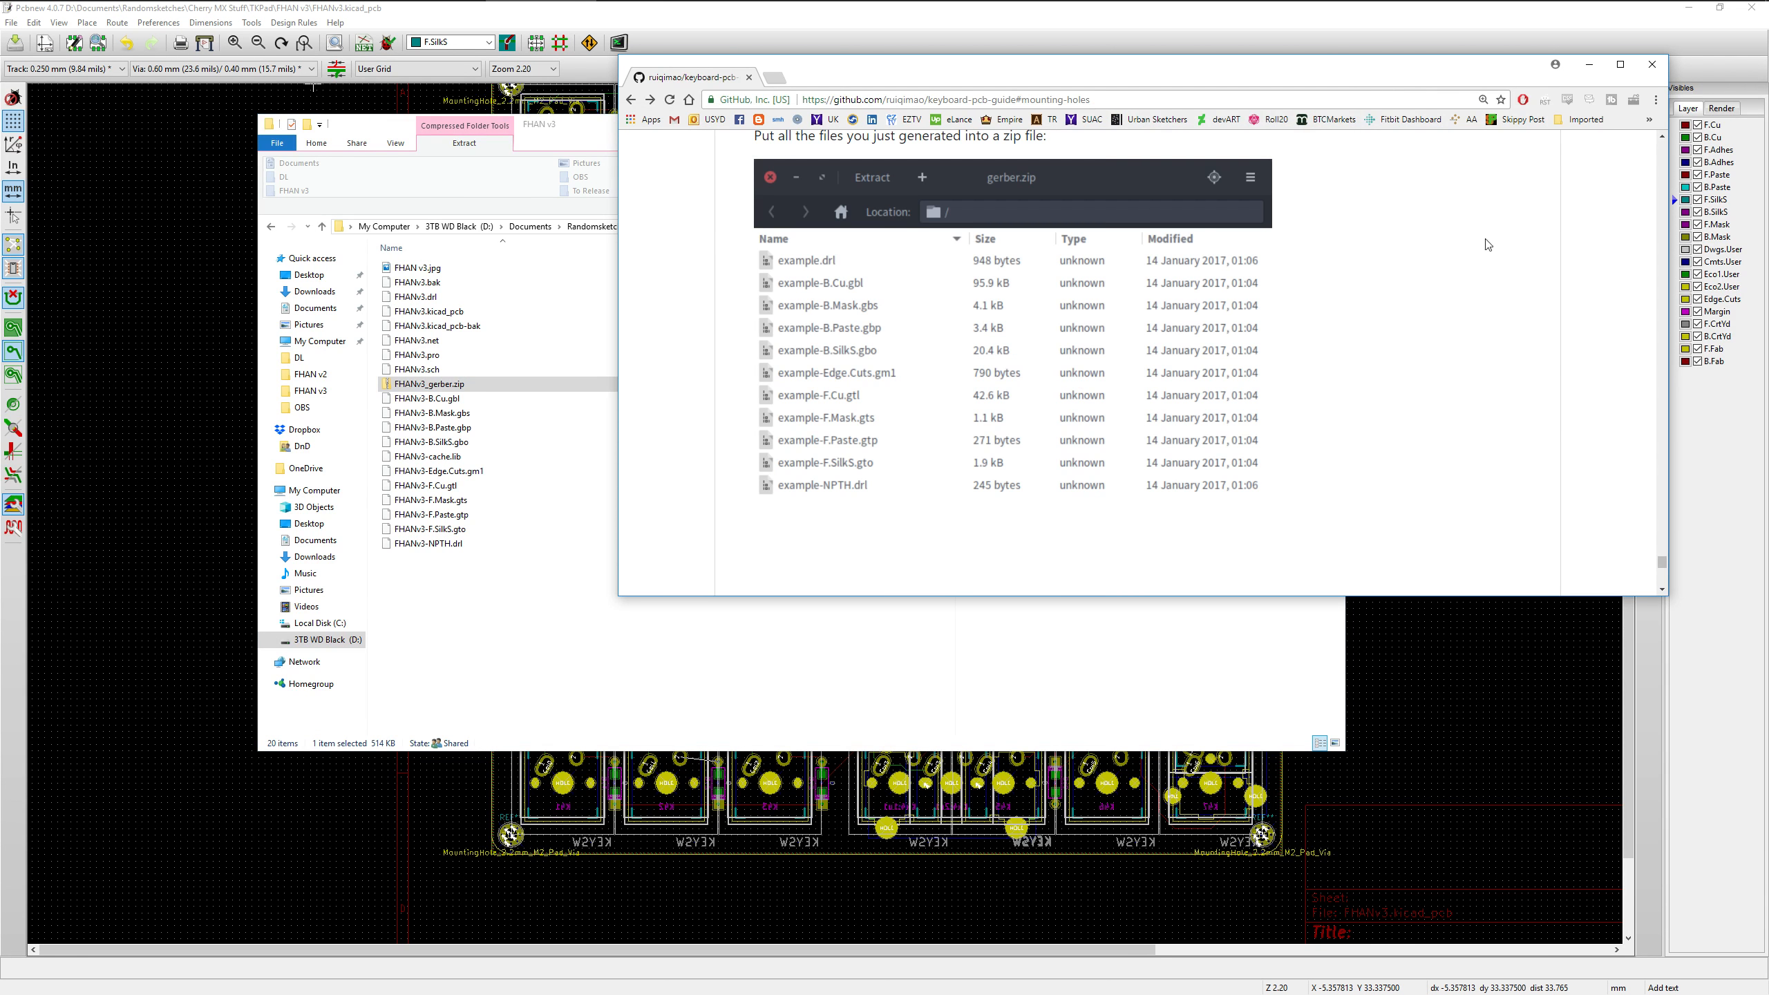
{"action": "left_click", "coordinate": [1654, 65]}
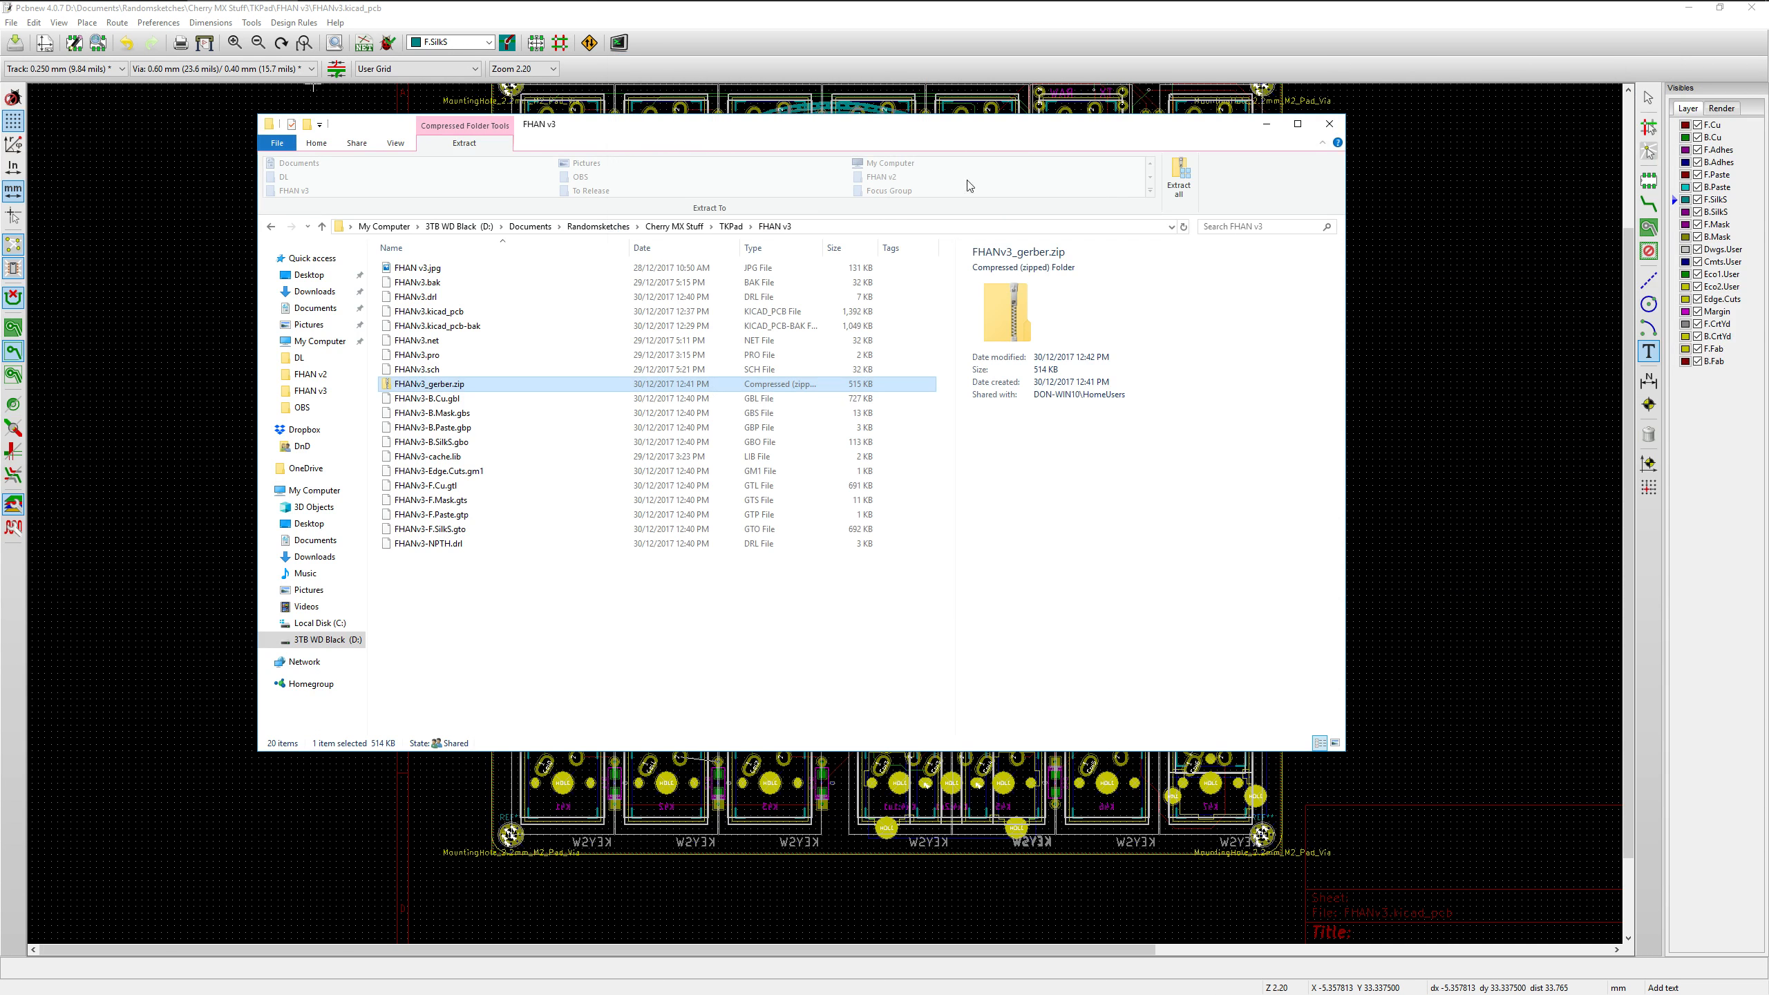
{"action": "left_click", "coordinate": [527, 621]}
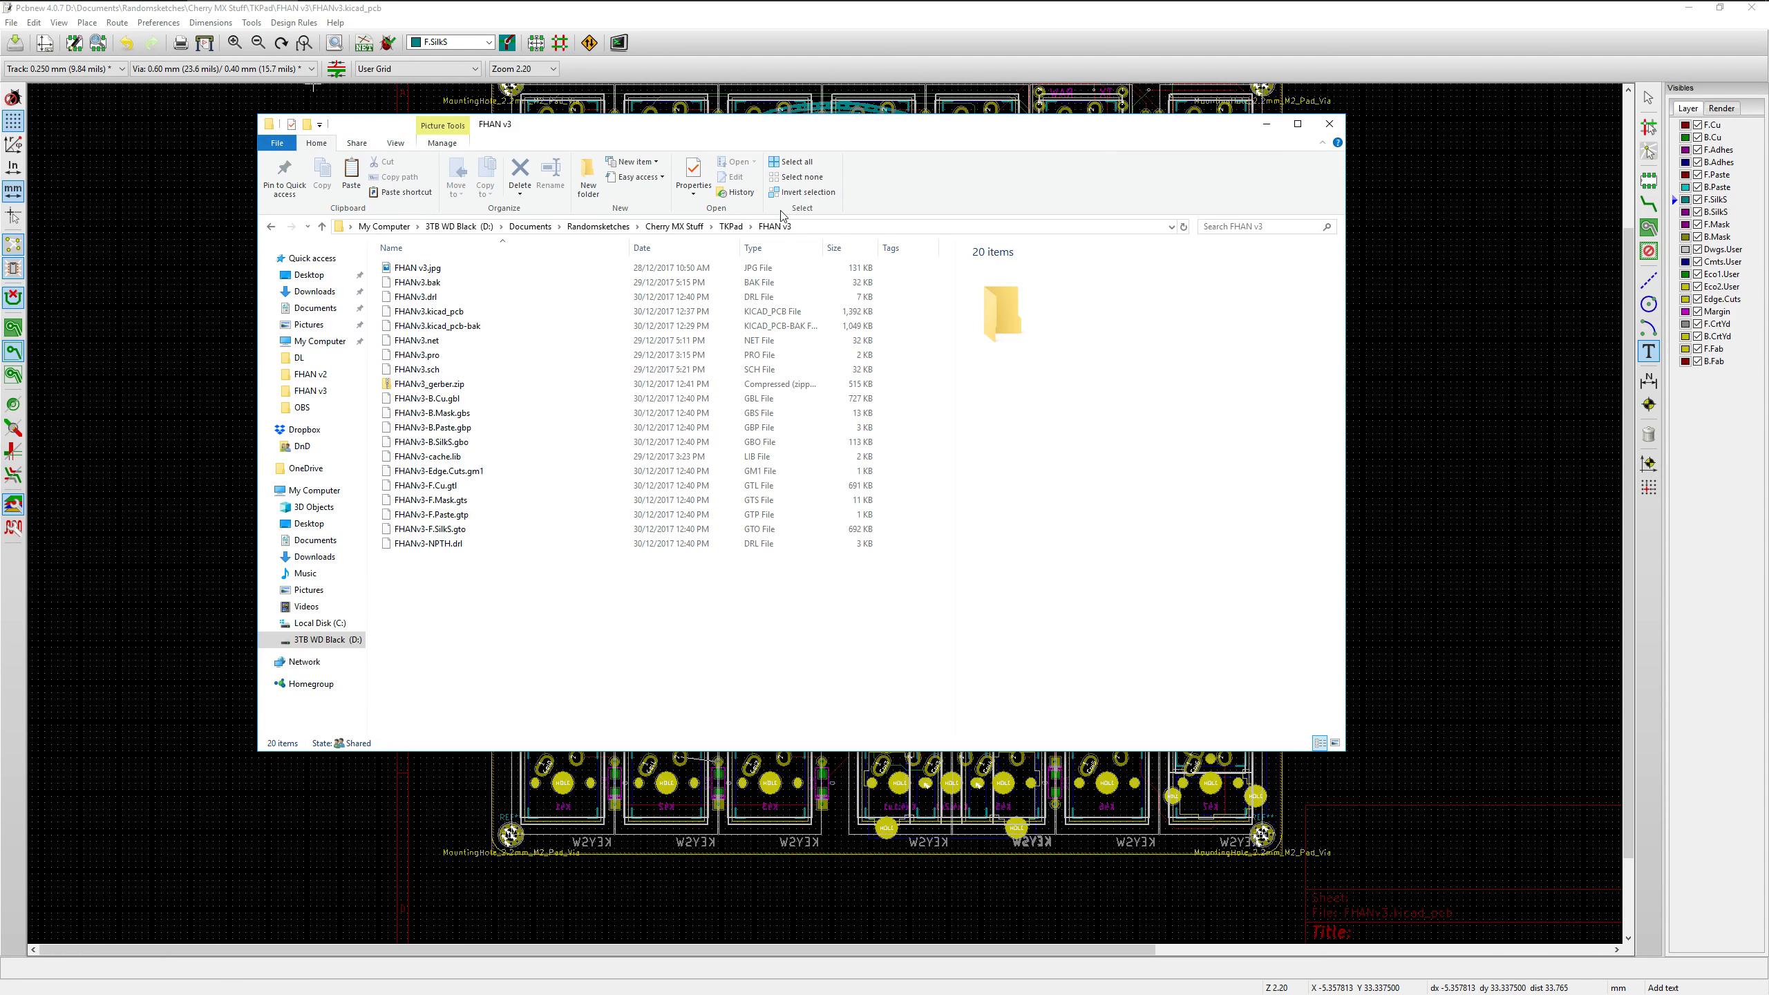
{"action": "left_click", "coordinate": [1182, 28]}
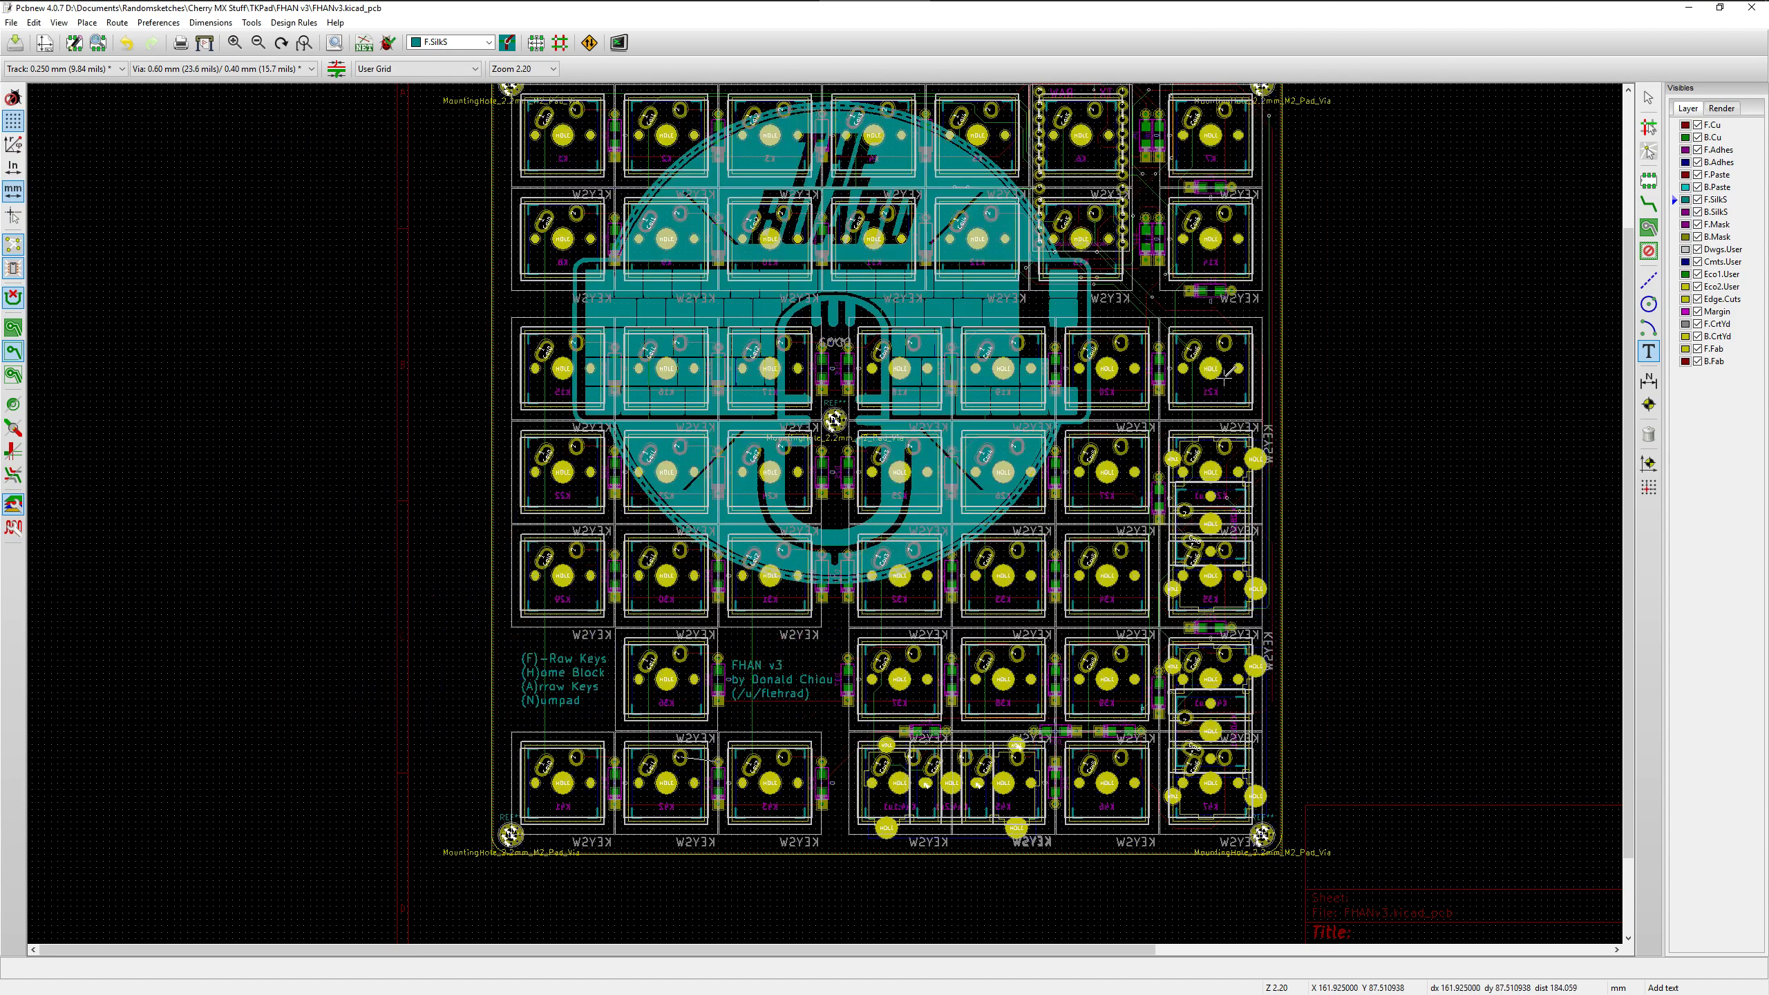
Compare the whole board layout with the row and column matrix in FHAN v3.jpg placed beside it, and close the picture
{"action": "scroll", "coordinate": [1276, 422], "scroll_direction": "down", "scroll_amount": 2}
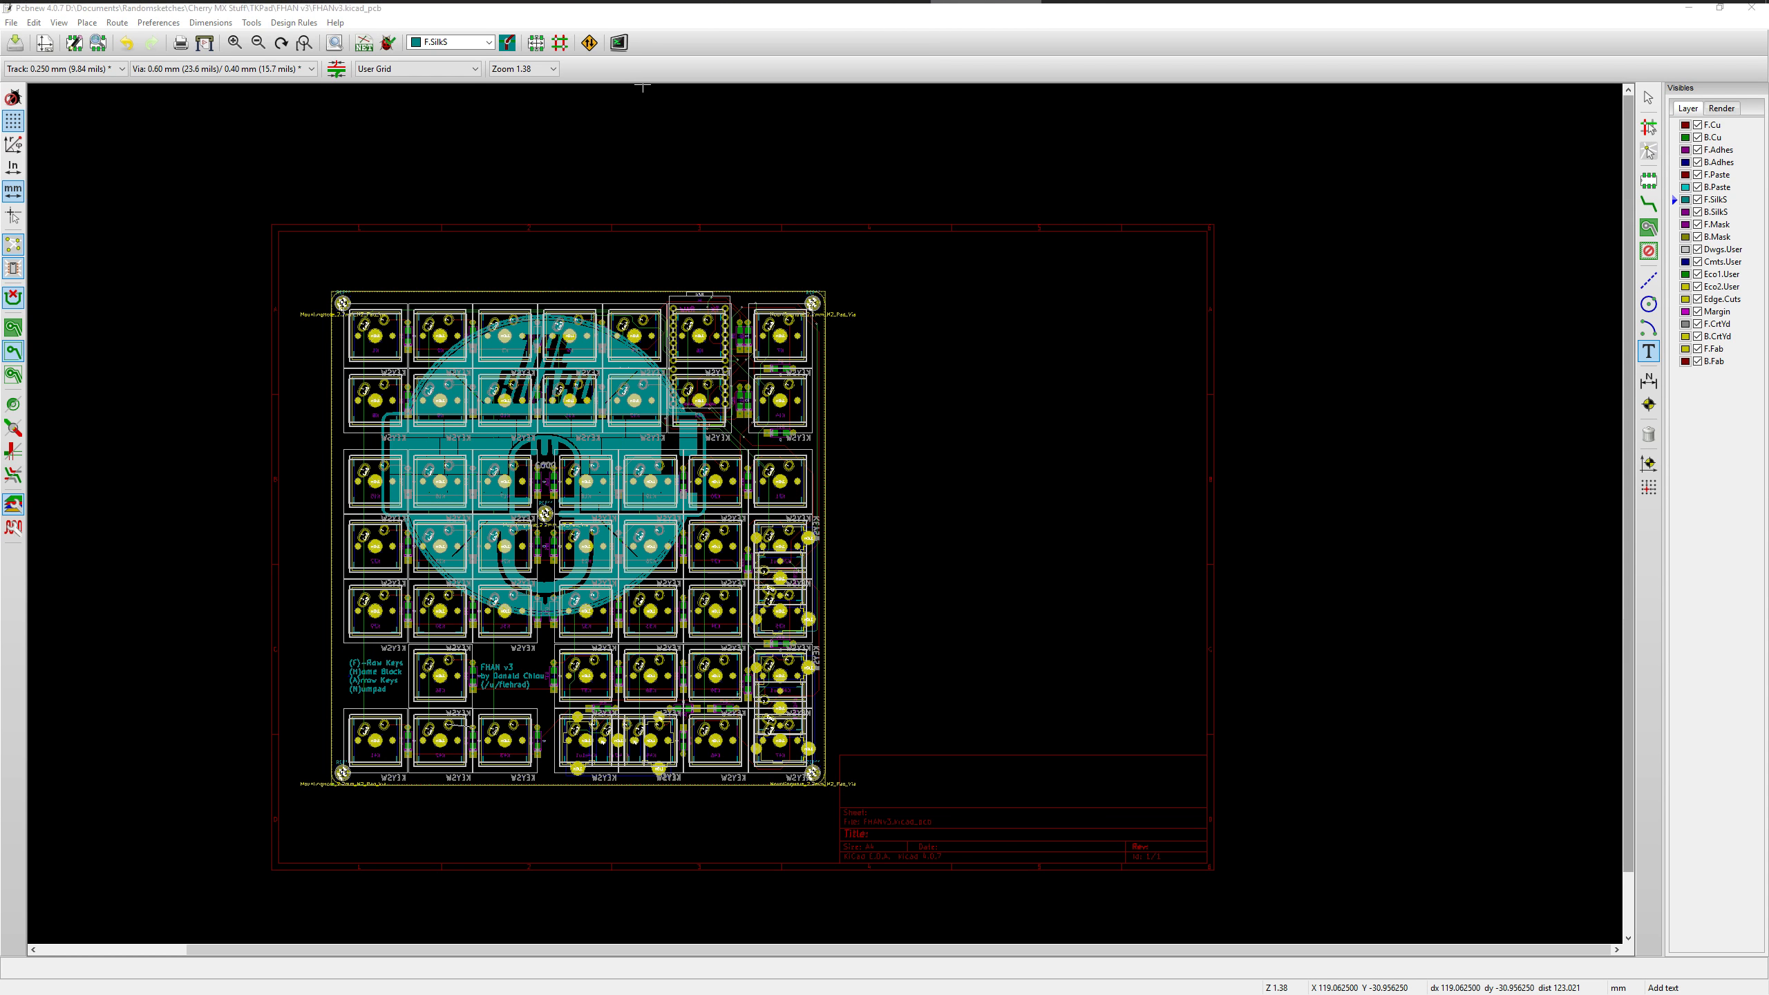
{"action": "left_click_drag", "start_coordinate": [1768, 119], "coordinate": [1128, 121]}
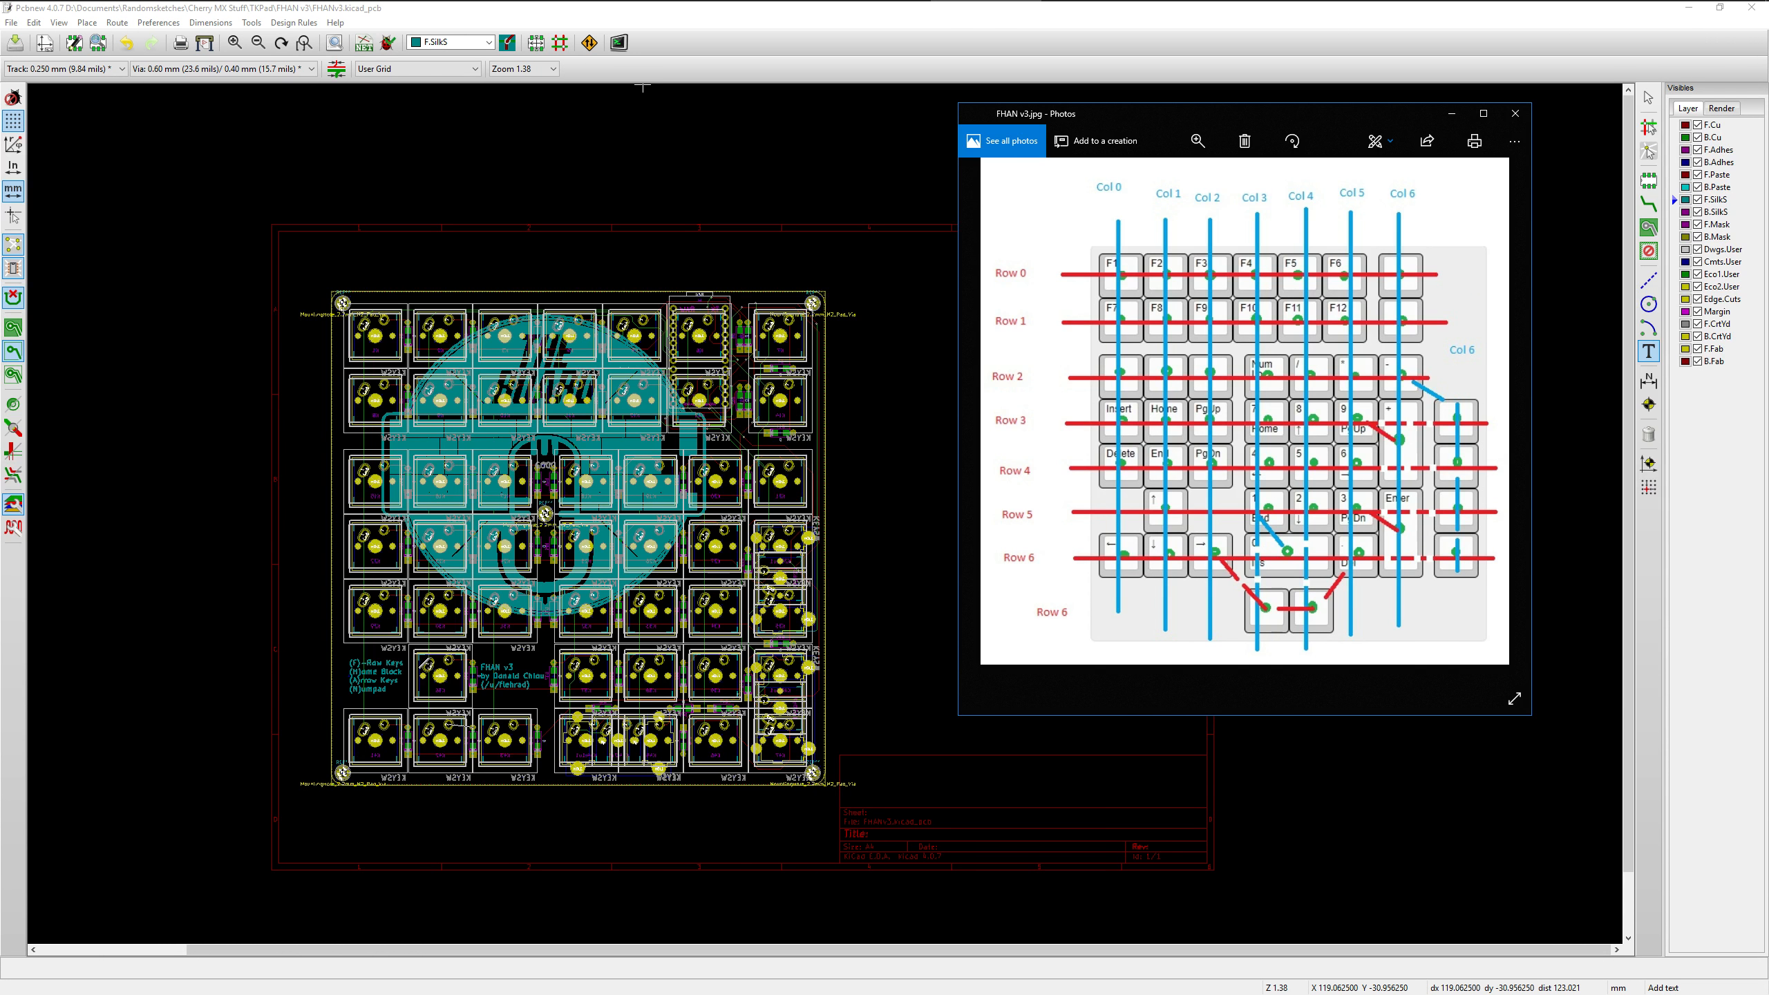
{"action": "scroll", "coordinate": [419, 667], "scroll_direction": "up", "scroll_amount": 1}
{"action": "scroll", "coordinate": [898, 384], "scroll_direction": "down", "scroll_amount": 1}
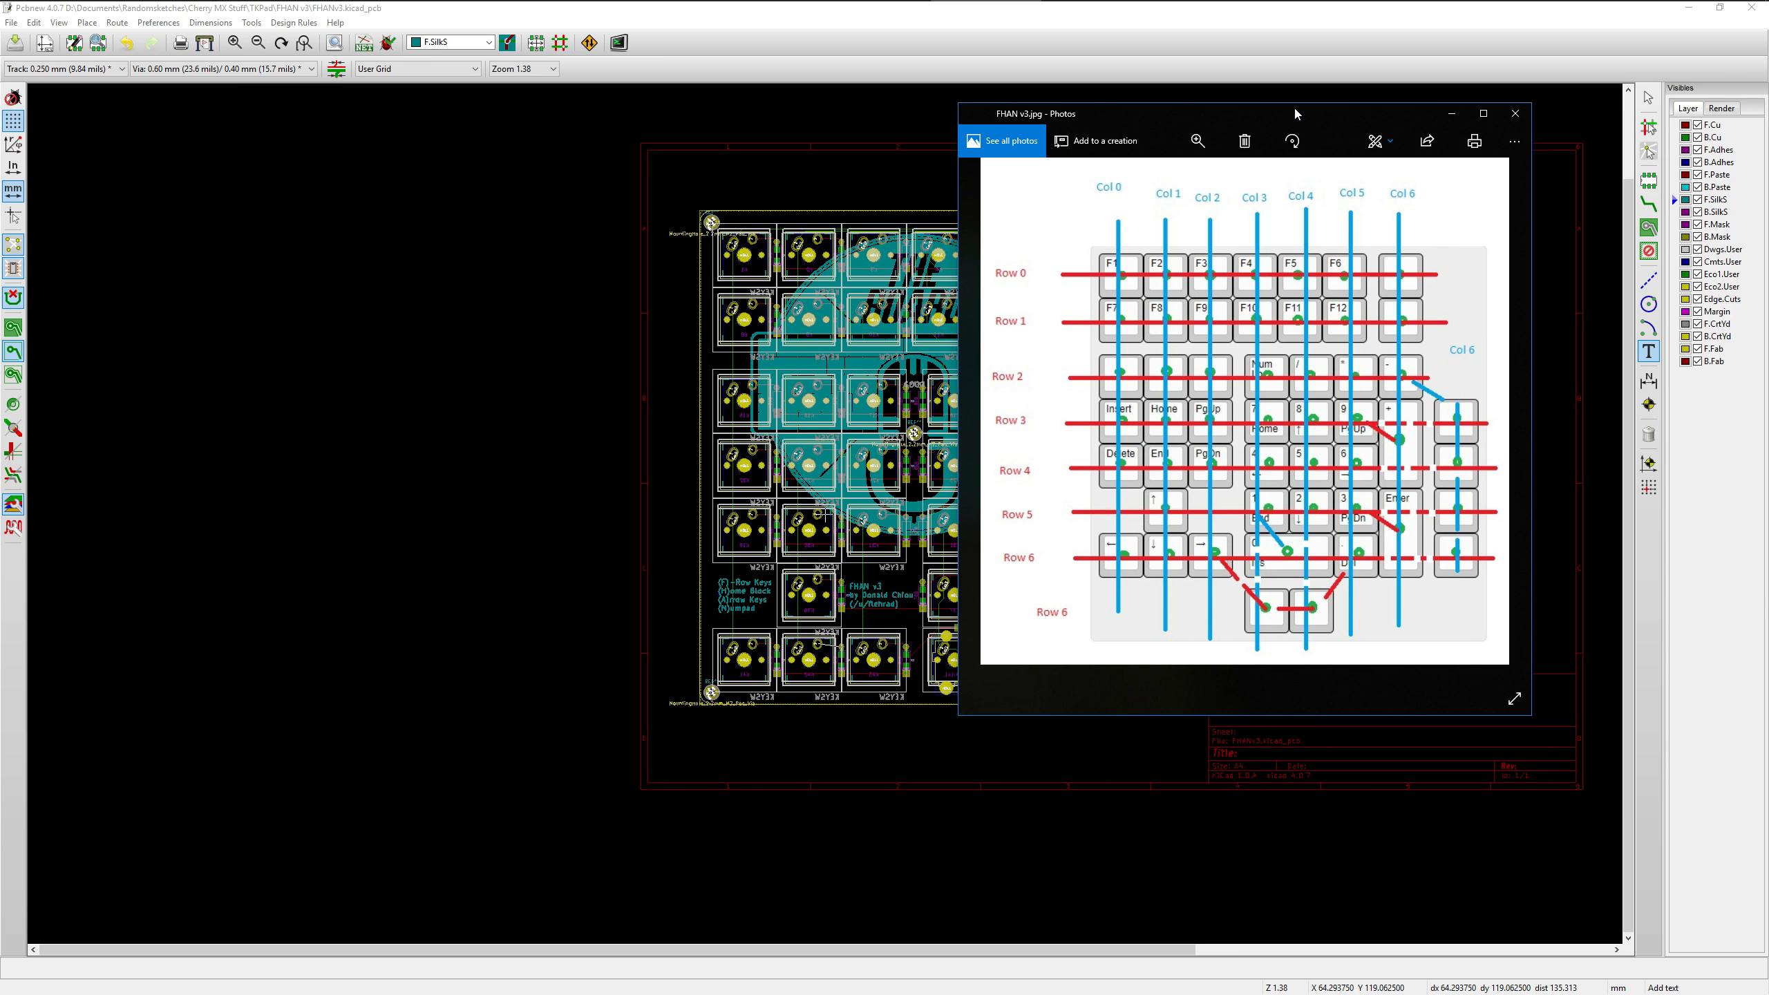
{"action": "left_click", "coordinate": [1515, 113]}
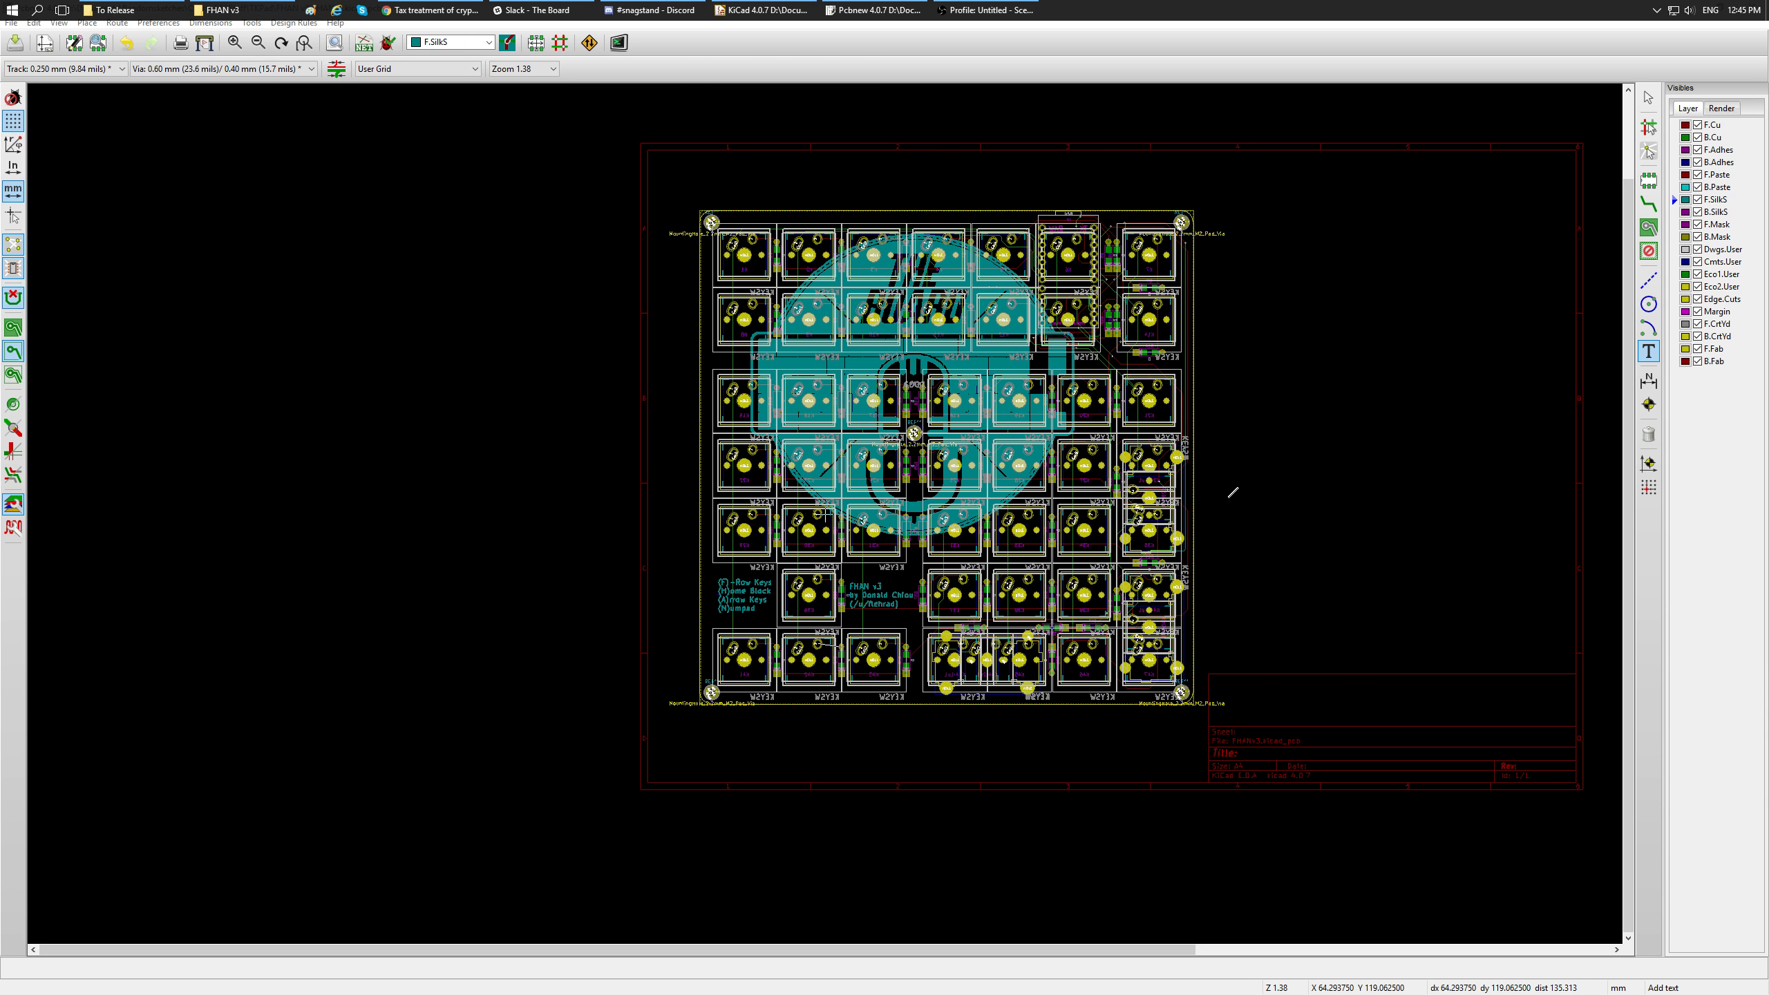
Save the FHANv3.kicad_pcb board file and look over the complete keyboard layout
{"action": "left_click", "coordinate": [15, 45]}
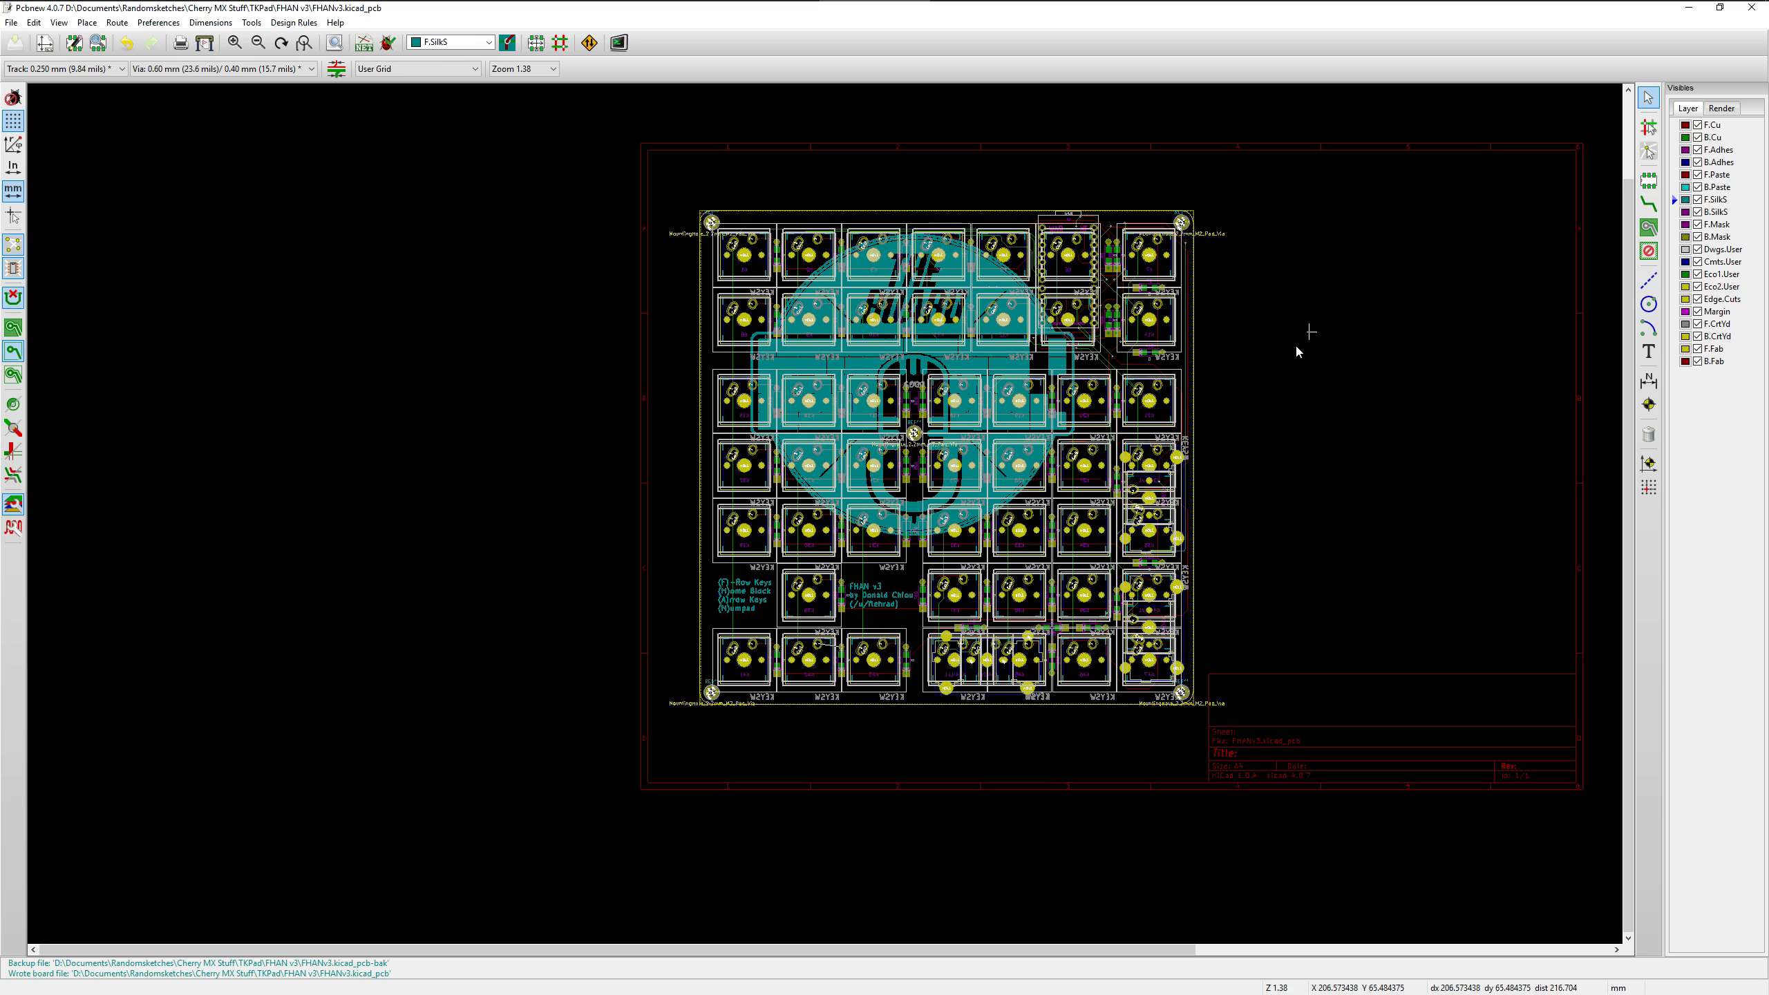
{"action": "scroll", "coordinate": [1246, 355], "scroll_direction": "up", "scroll_amount": 1}
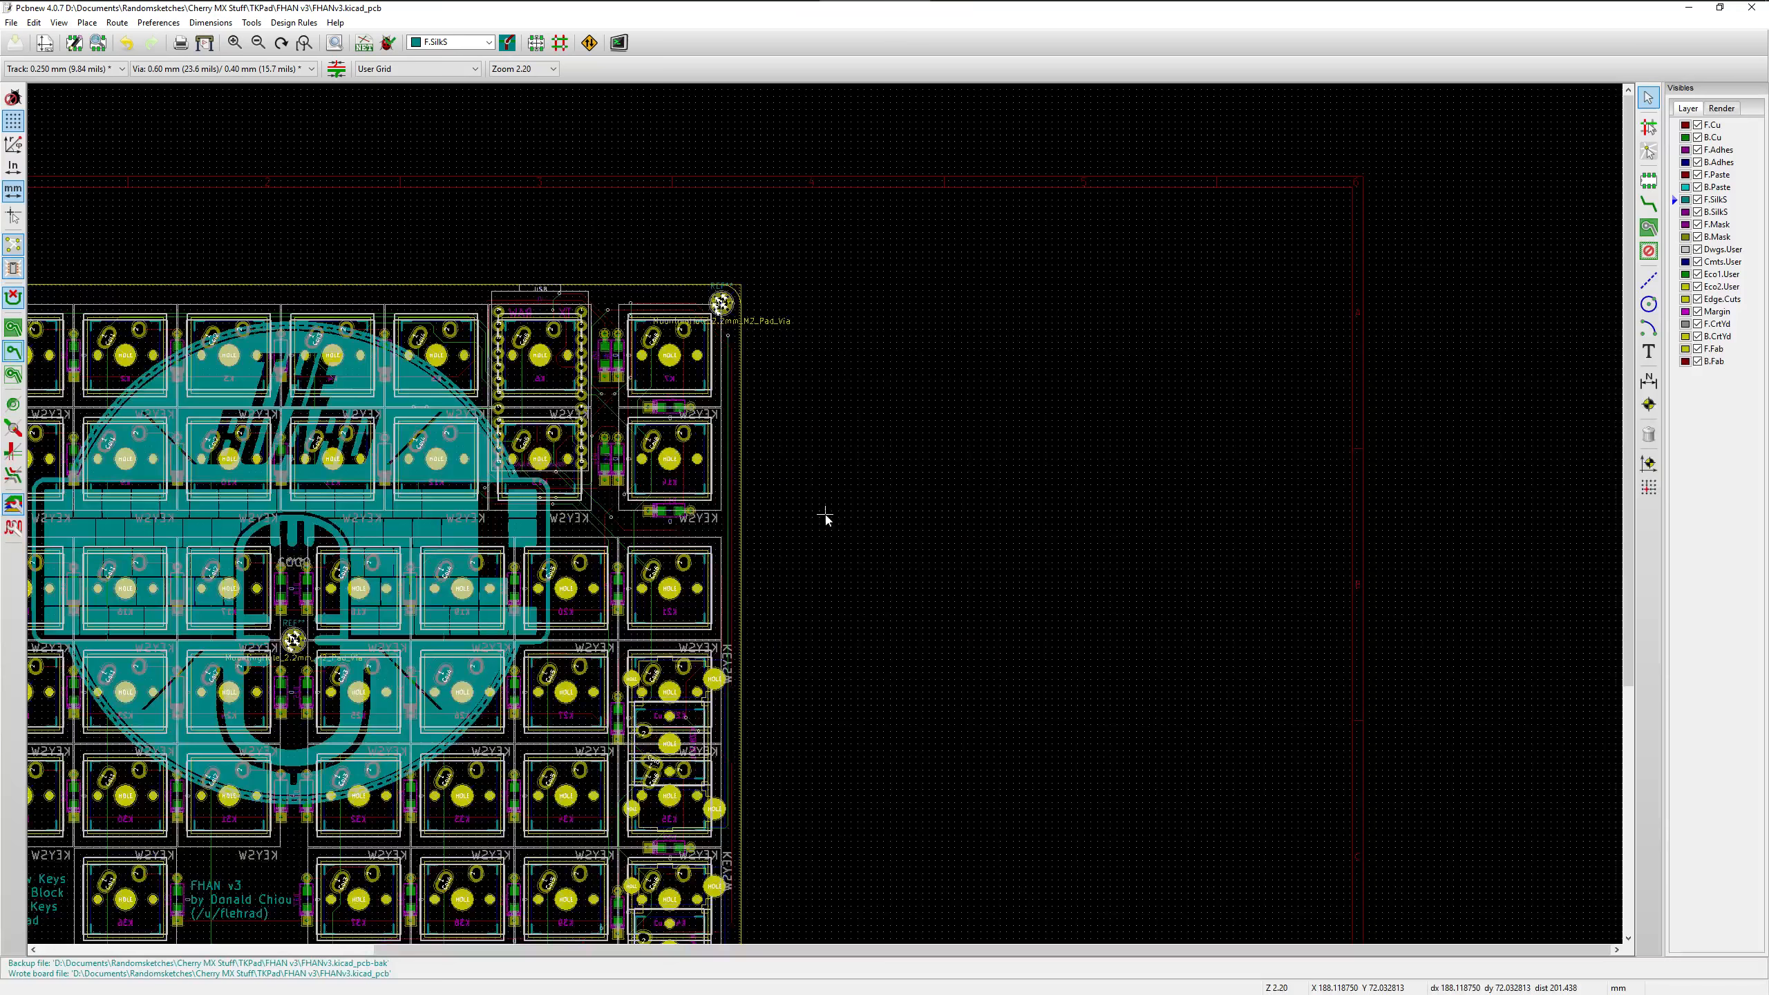
{"action": "scroll", "coordinate": [560, 528], "scroll_direction": "down", "scroll_amount": 1}
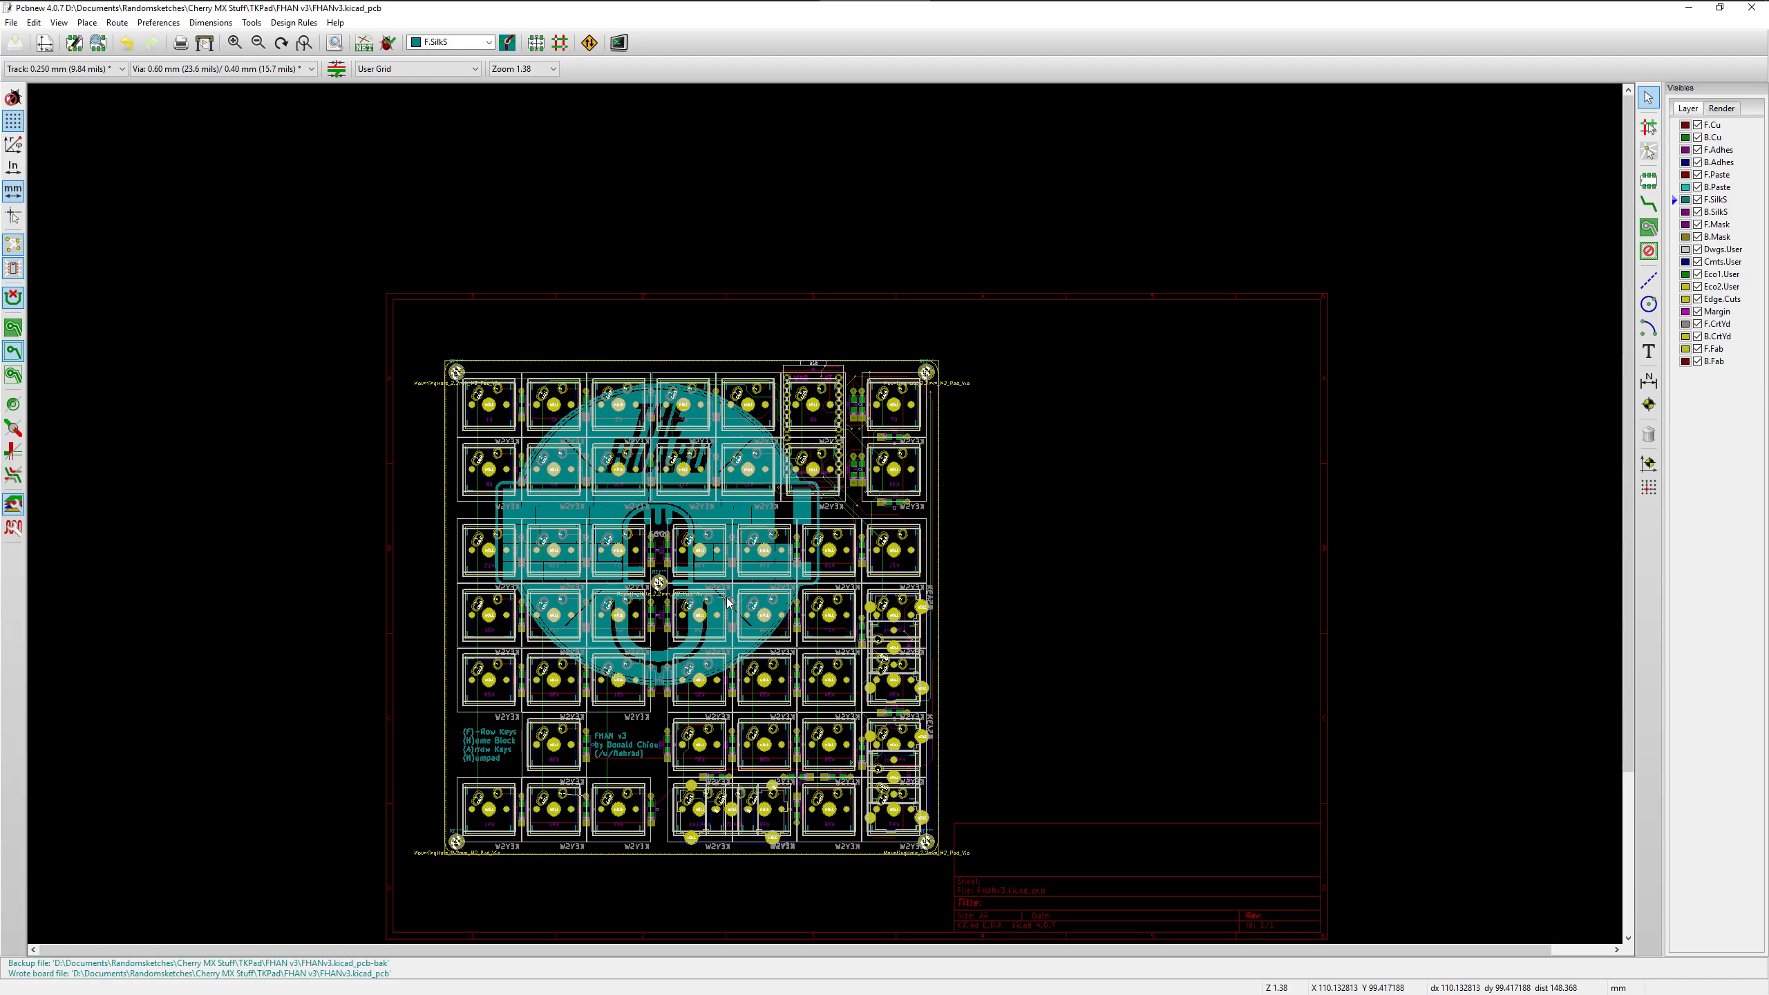
{"action": "scroll", "coordinate": [727, 598], "scroll_direction": "up", "scroll_amount": 1}
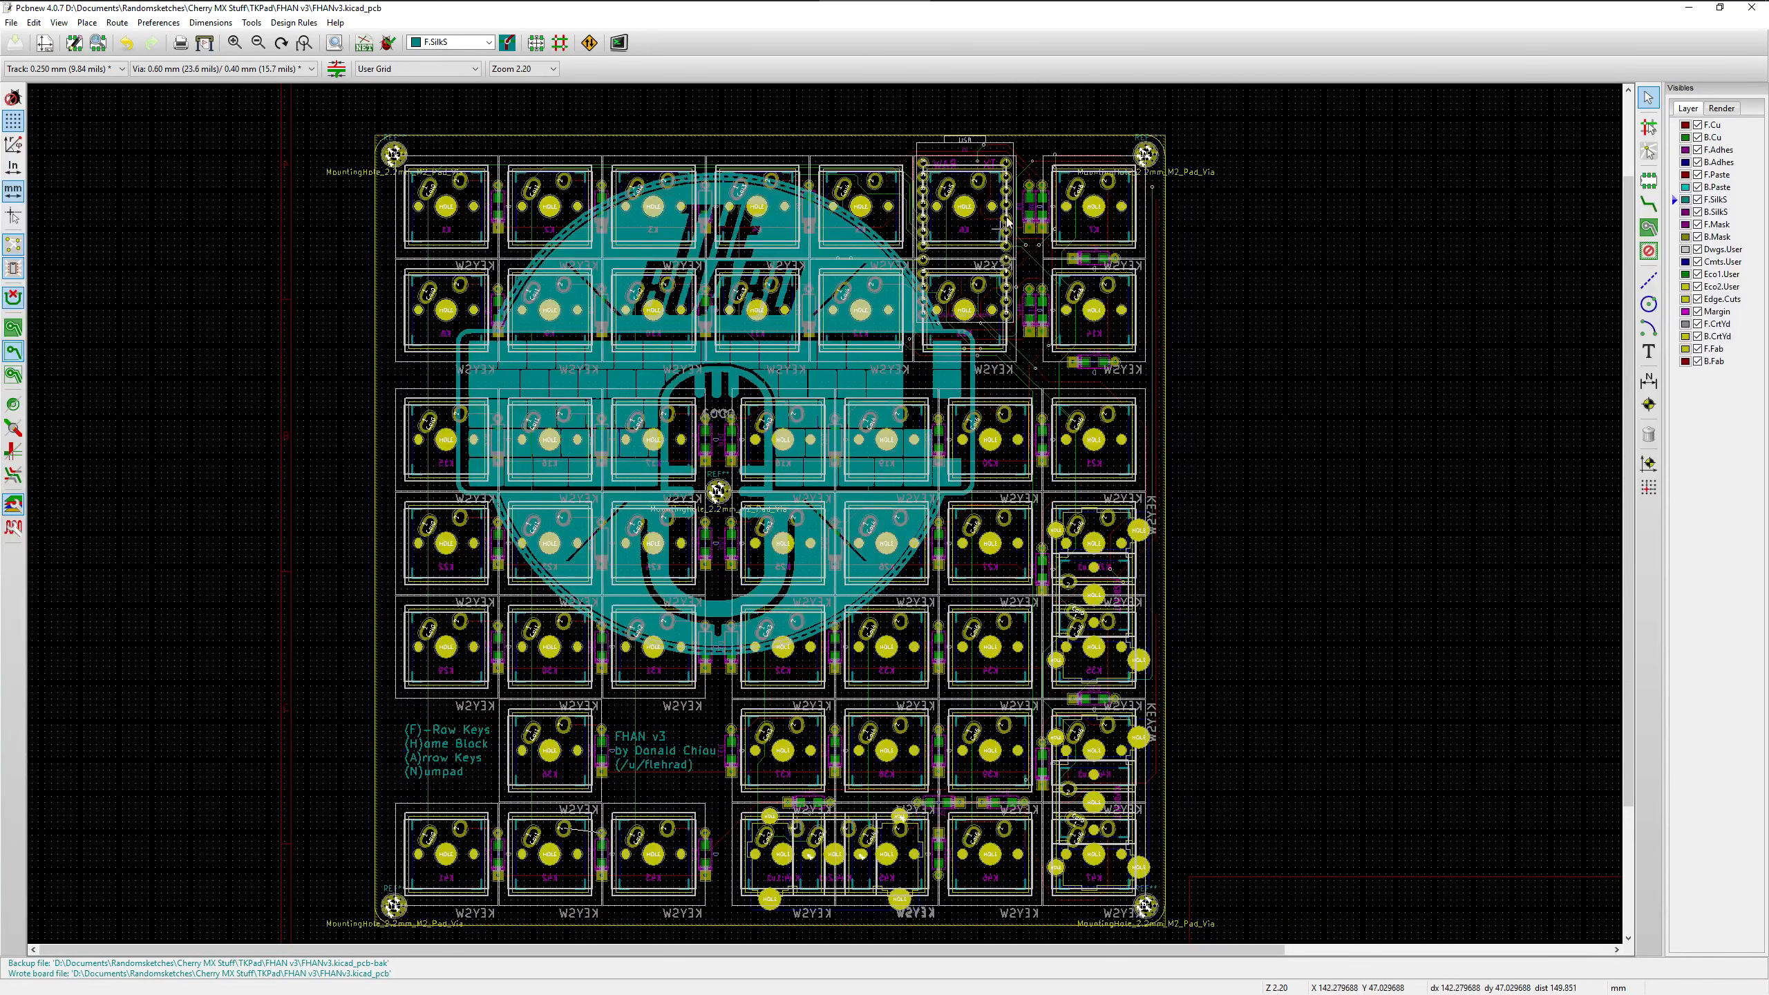